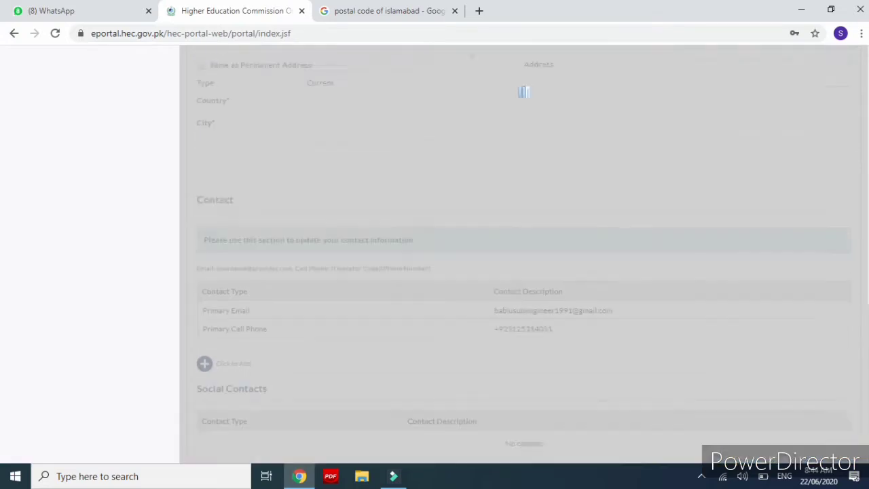
Scroll the Education tab to view the four saved qualifications and the Click to Add button
{"action": "scroll", "coordinate": [446, 339], "scroll_direction": "up", "scroll_amount": 5}
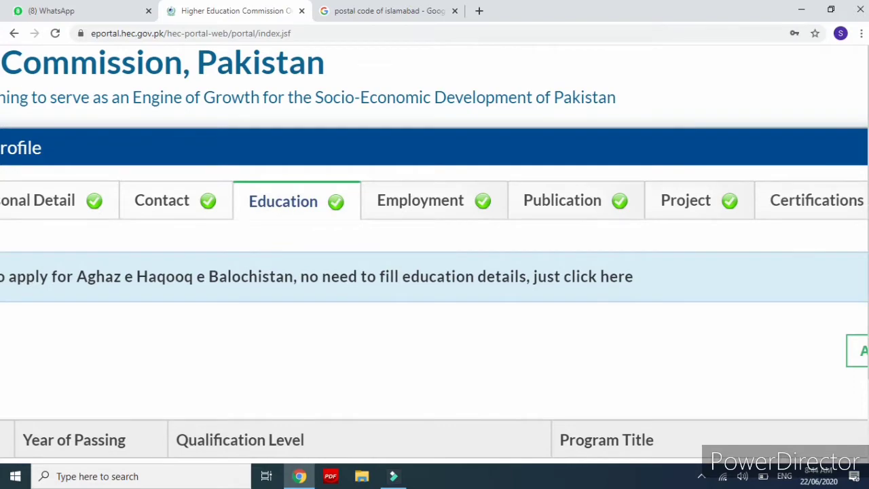
{"action": "scroll", "coordinate": [434, 251], "scroll_direction": "down", "scroll_amount": 5}
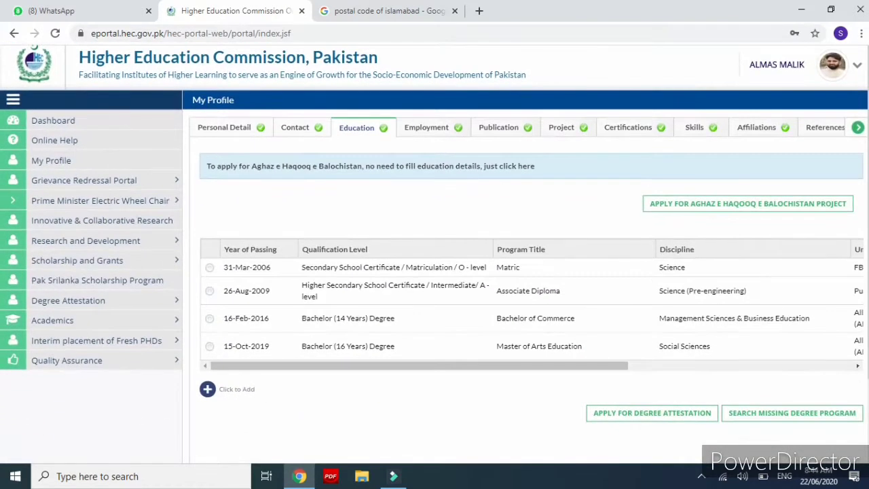
{"action": "scroll", "coordinate": [434, 251], "scroll_direction": "down", "scroll_amount": 2}
{"action": "scroll", "coordinate": [434, 252], "scroll_direction": "down", "scroll_amount": 1}
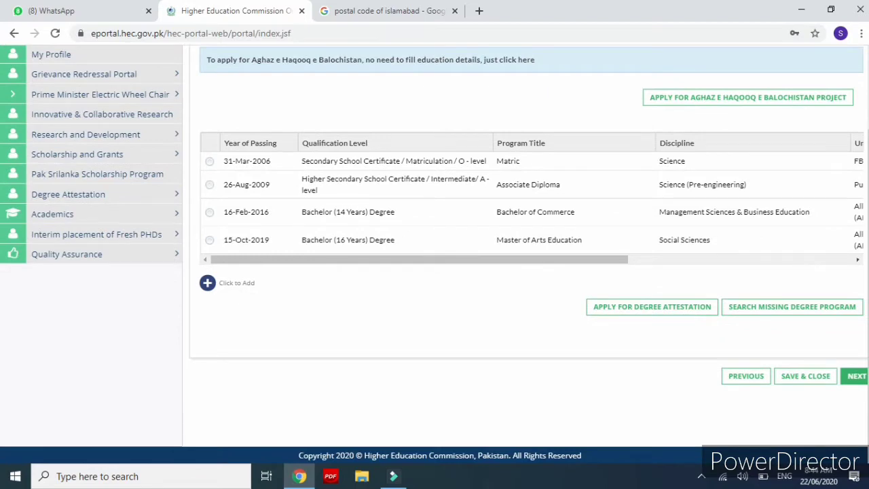
{"action": "scroll", "coordinate": [543, 251], "scroll_direction": "up", "scroll_amount": 4}
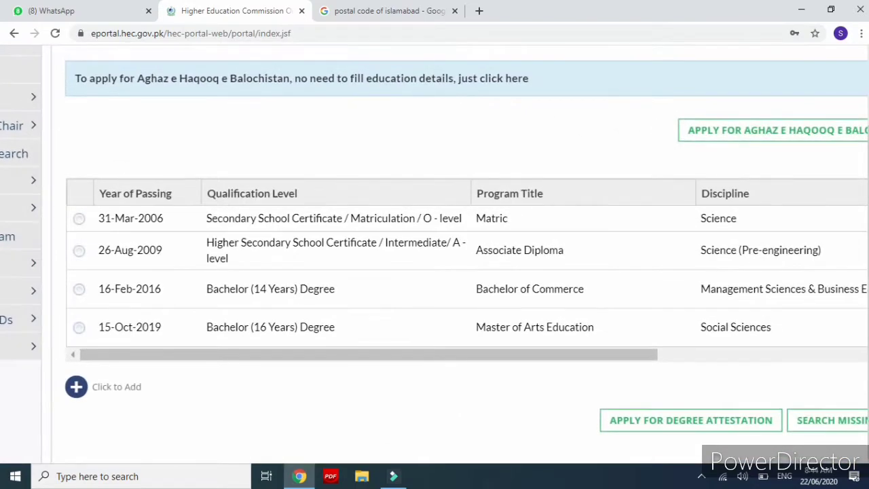
{"action": "scroll", "coordinate": [435, 251], "scroll_direction": "down", "scroll_amount": 3}
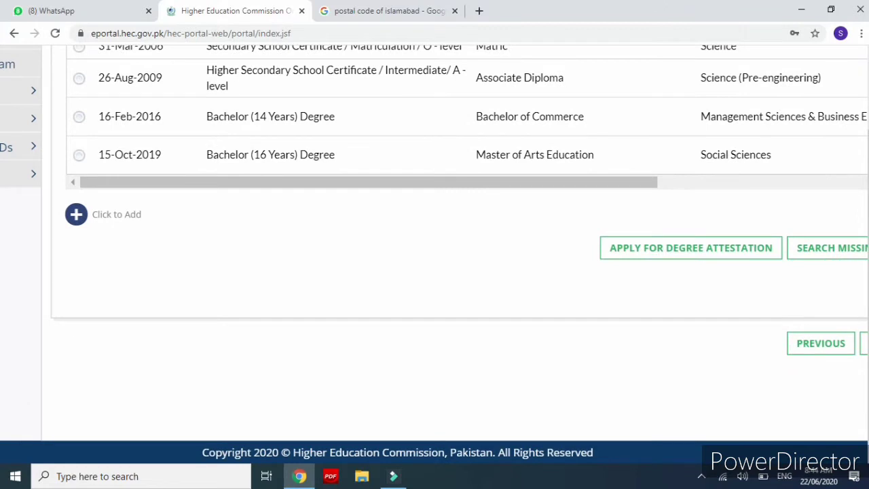
{"action": "scroll", "coordinate": [299, 294], "scroll_direction": "left", "scroll_amount": 1}
{"action": "scroll", "coordinate": [299, 293], "scroll_direction": "up", "scroll_amount": 5}
{"action": "scroll", "coordinate": [299, 294], "scroll_direction": "left", "scroll_amount": 2}
{"action": "scroll", "coordinate": [298, 293], "scroll_direction": "up", "scroll_amount": 2}
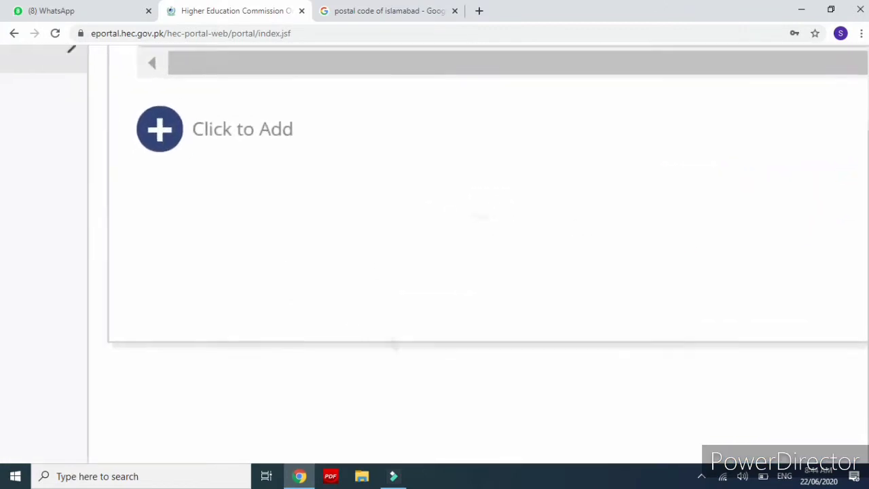
{"action": "scroll", "coordinate": [298, 294], "scroll_direction": "up", "scroll_amount": 1}
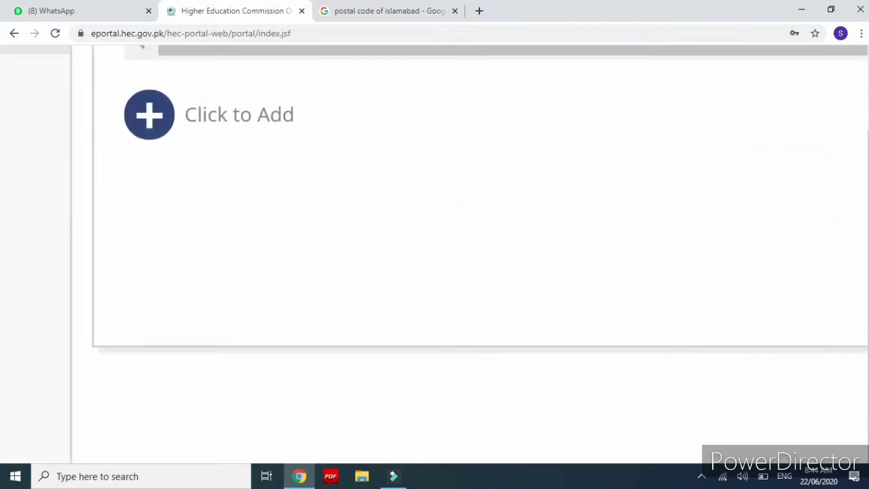
Add a new qualification record and bring up the Qualification Level list
{"action": "left_click", "coordinate": [161, 131]}
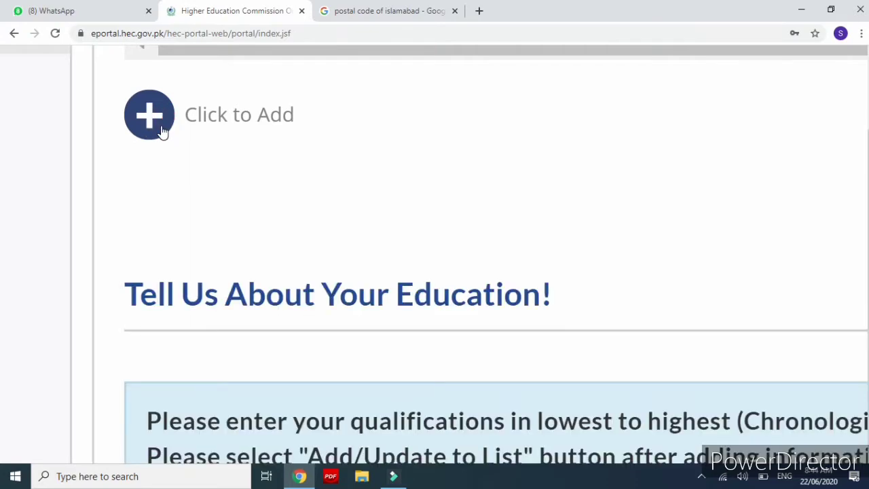
{"action": "scroll", "coordinate": [286, 326], "scroll_direction": "down", "scroll_amount": 5}
{"action": "scroll", "coordinate": [434, 254], "scroll_direction": "down", "scroll_amount": 4}
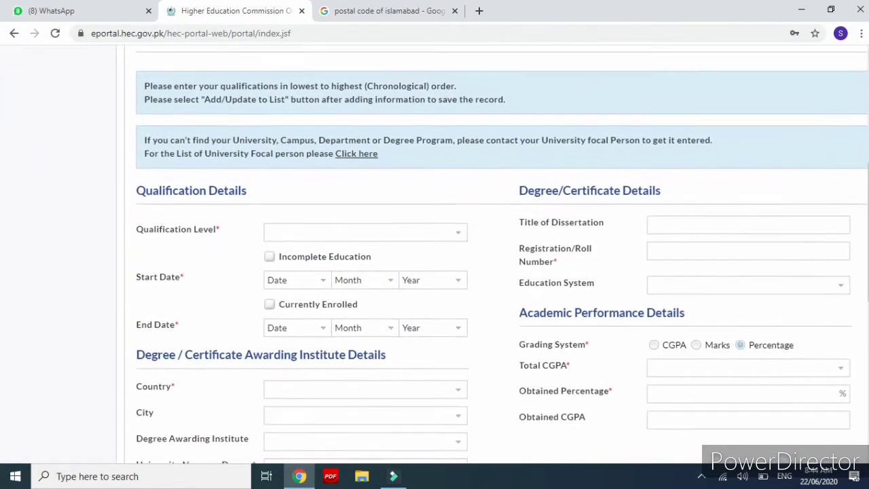
{"action": "scroll", "coordinate": [503, 257], "scroll_direction": "down", "scroll_amount": 2}
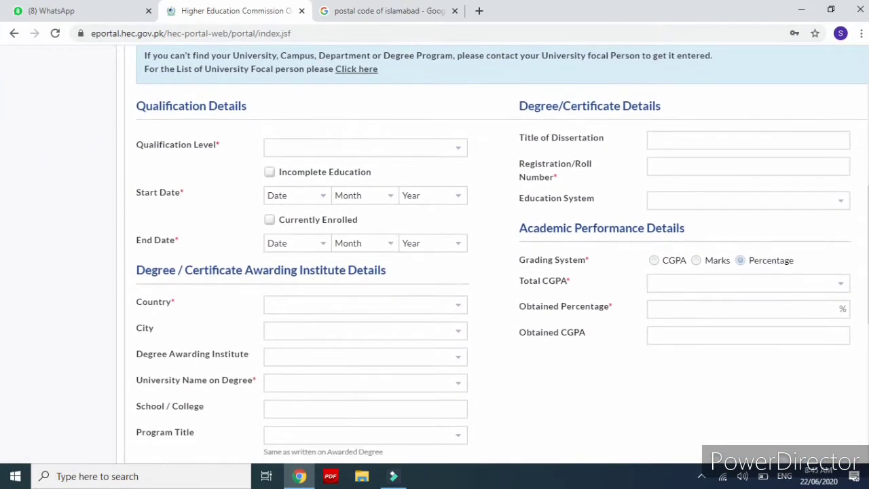
{"action": "scroll", "coordinate": [502, 257], "scroll_direction": "down", "scroll_amount": 1}
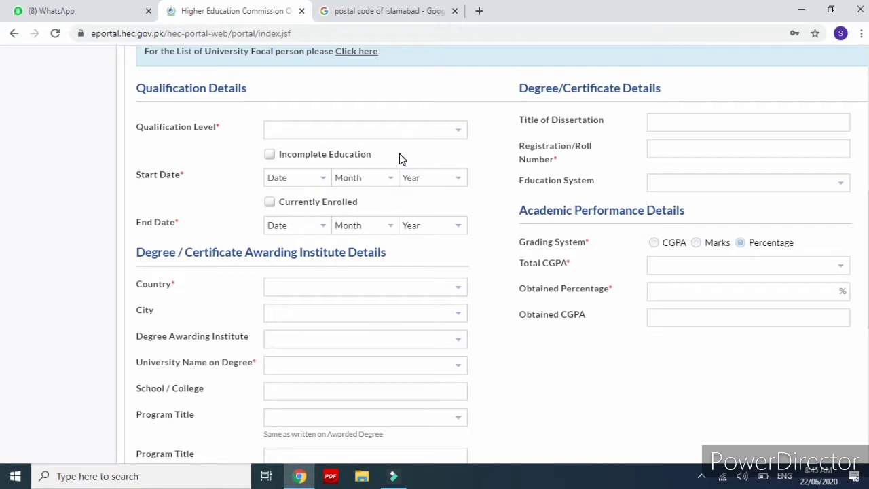
{"action": "left_click", "coordinate": [463, 131]}
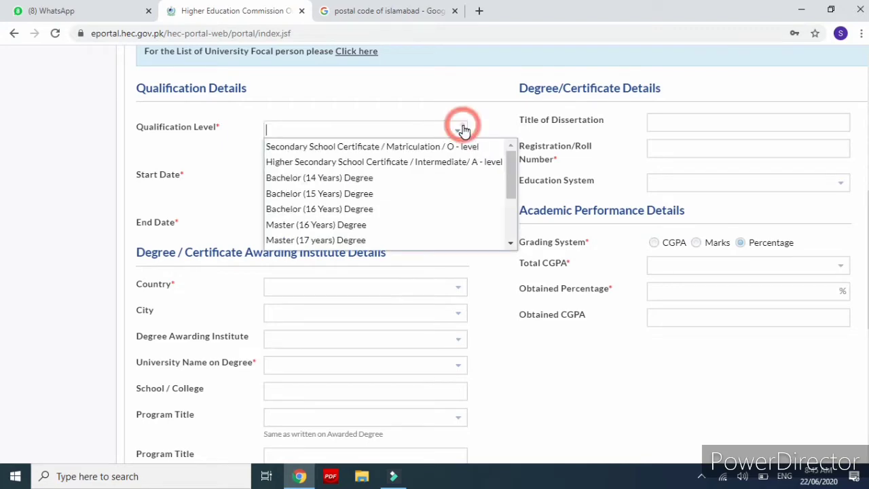
{"action": "scroll", "coordinate": [543, 233], "scroll_direction": "up", "scroll_amount": 4}
{"action": "scroll", "coordinate": [543, 233], "scroll_direction": "left", "scroll_amount": 2}
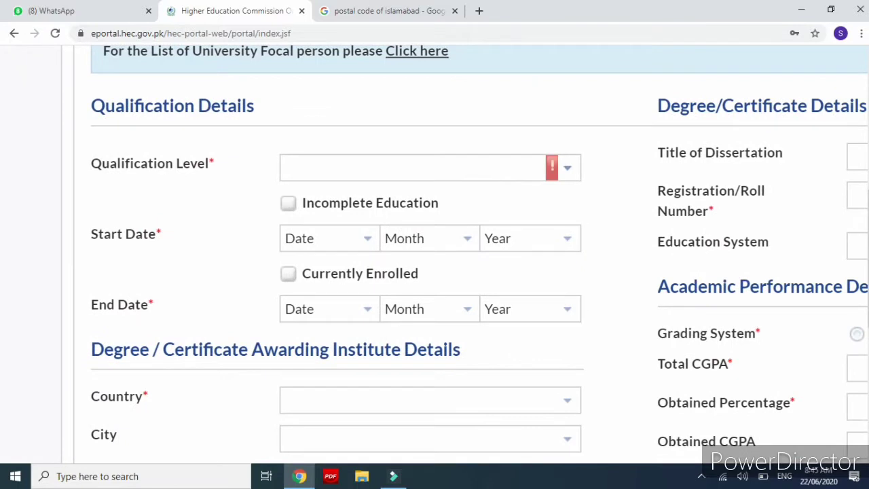
{"action": "left_click", "coordinate": [570, 169]}
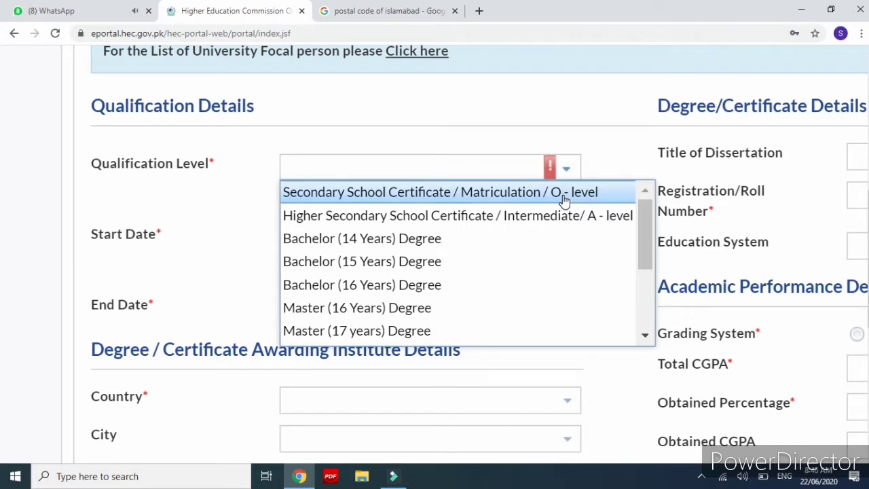
Choose Secondary School Certificate / Matriculation / O-level as the qualification level
{"action": "left_click", "coordinate": [563, 194]}
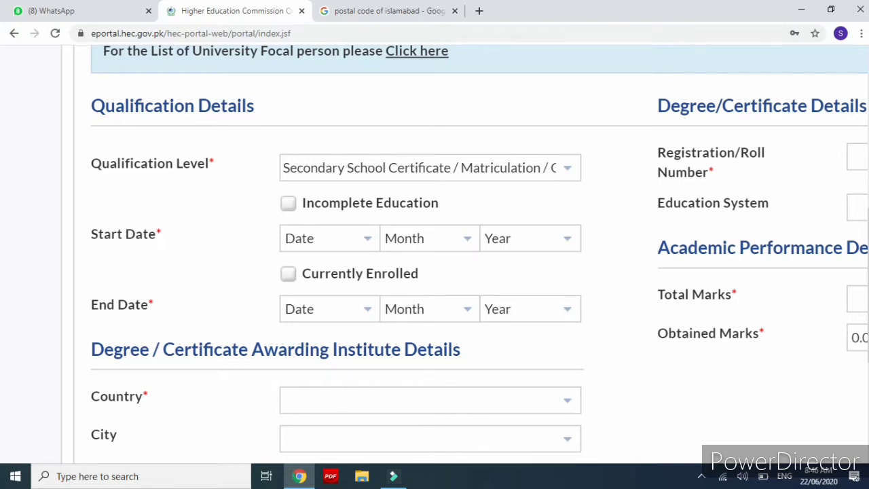
{"action": "key", "text": "F1"}
{"action": "left_click", "coordinate": [256, 9]}
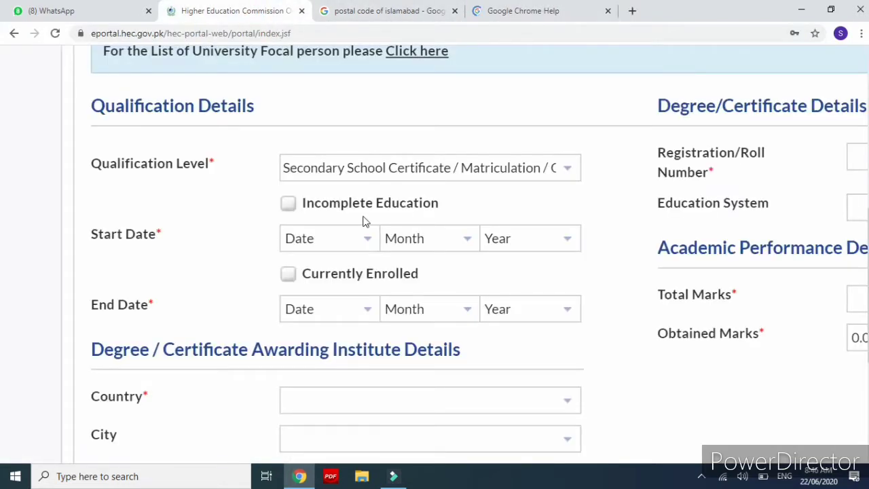
Set the start date to 1 April 2004
{"action": "left_click", "coordinate": [325, 243]}
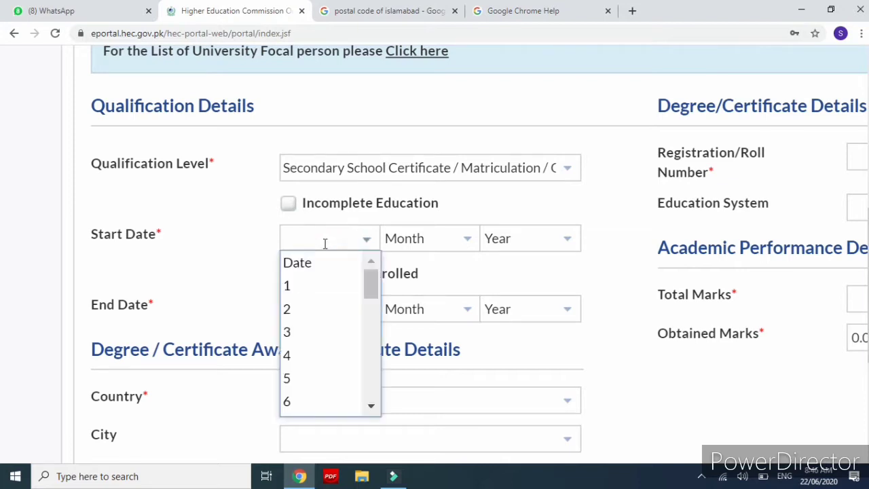
{"action": "type", "text": "1"}
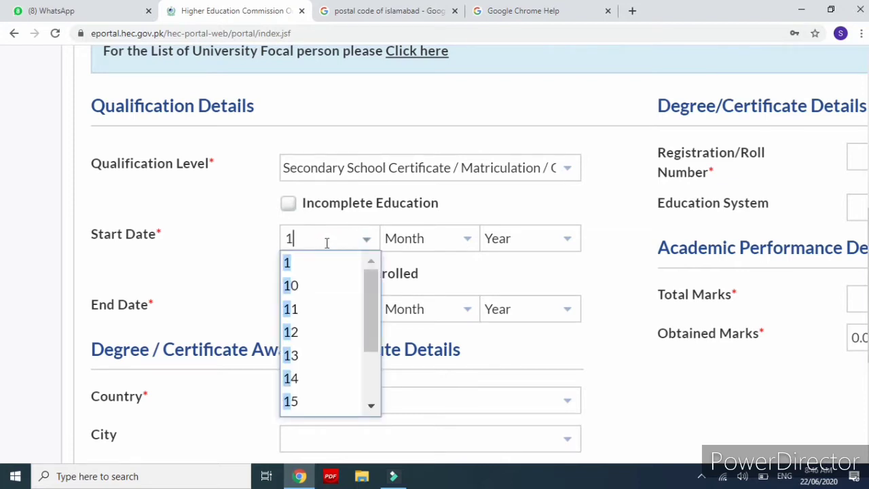
{"action": "key", "text": "Tab"}
{"action": "type", "text": "Apr"}
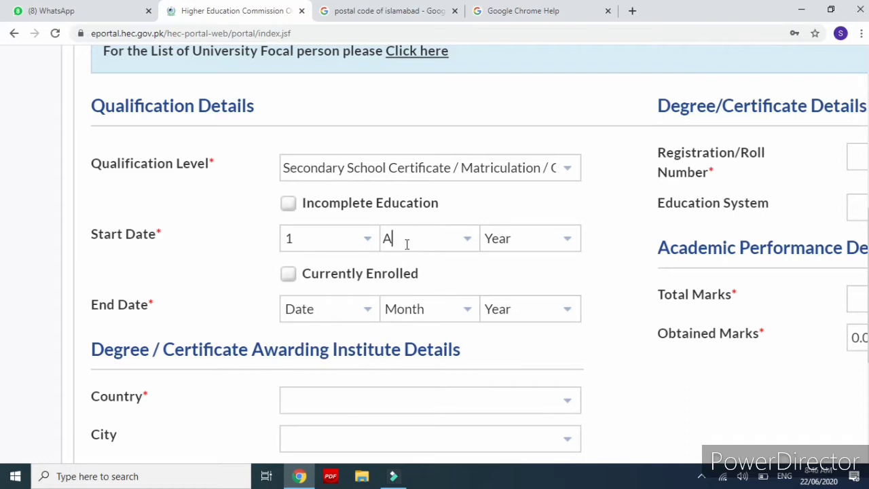
{"action": "left_click", "coordinate": [408, 263]}
{"action": "left_click", "coordinate": [514, 243]}
{"action": "key", "text": "BackSpace"}
{"action": "key", "text": "BackSpace"}
{"action": "key", "text": "BackSpace"}
{"action": "key", "text": "BackSpace"}
{"action": "type", "text": "200"}
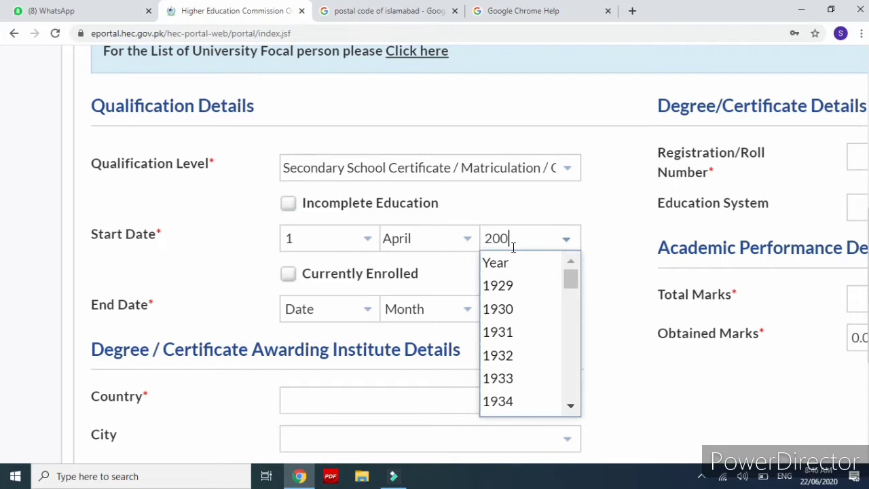
{"action": "type", "text": "4"}
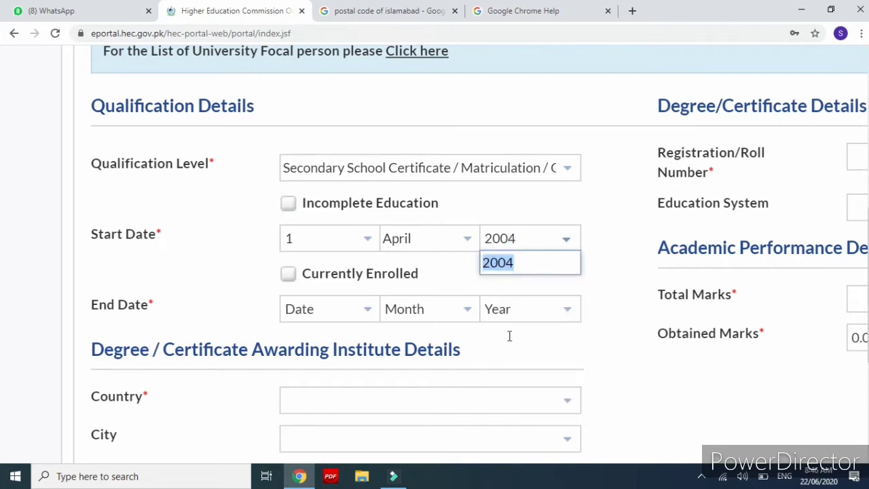
{"action": "left_click", "coordinate": [507, 257]}
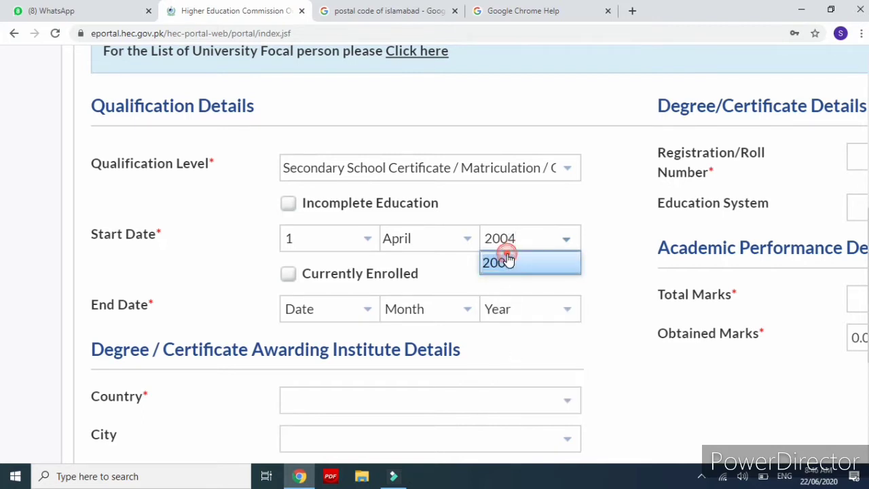
Set the end date to 31 March 2006
{"action": "left_click", "coordinate": [315, 307]}
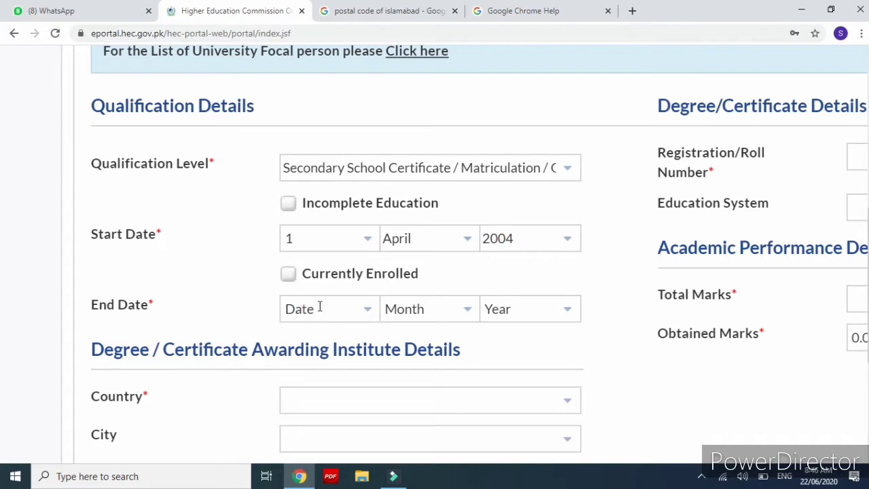
{"action": "key", "text": "BackSpace"}
{"action": "key", "text": "BackSpace"}
{"action": "key", "text": "BackSpace"}
{"action": "key", "text": "BackSpace"}
{"action": "left_click", "coordinate": [319, 306]}
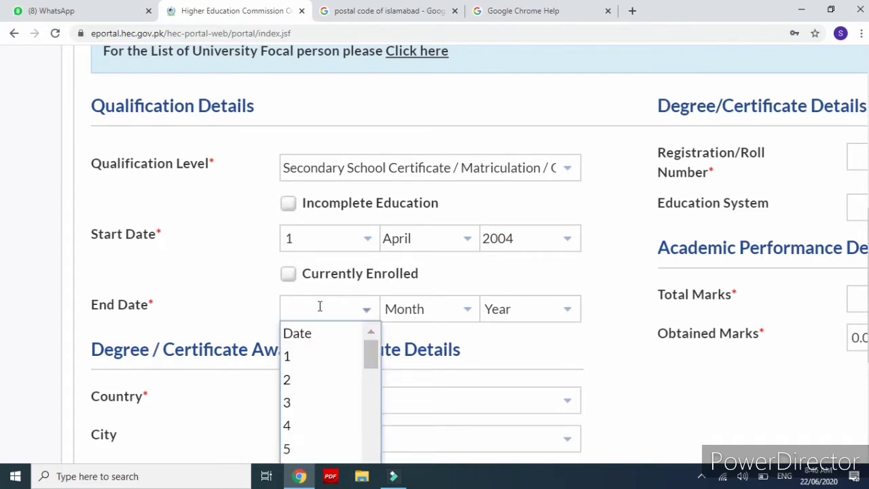
{"action": "type", "text": "31"}
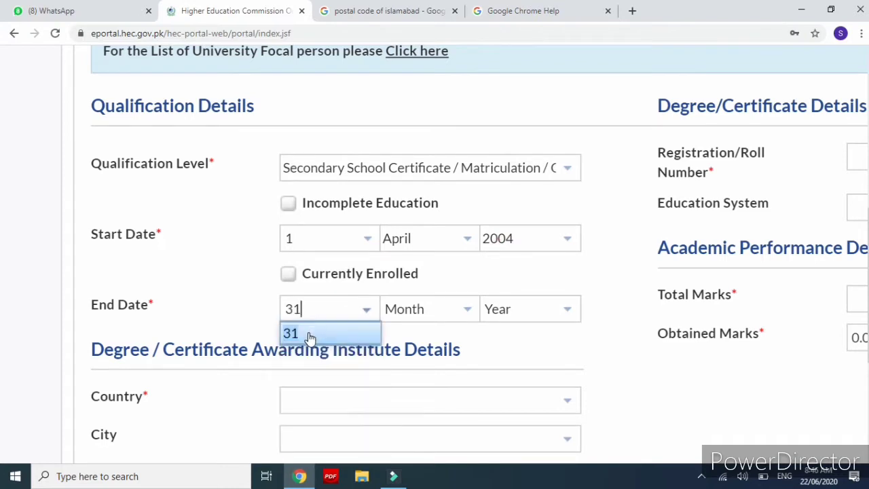
{"action": "left_click", "coordinate": [307, 333]}
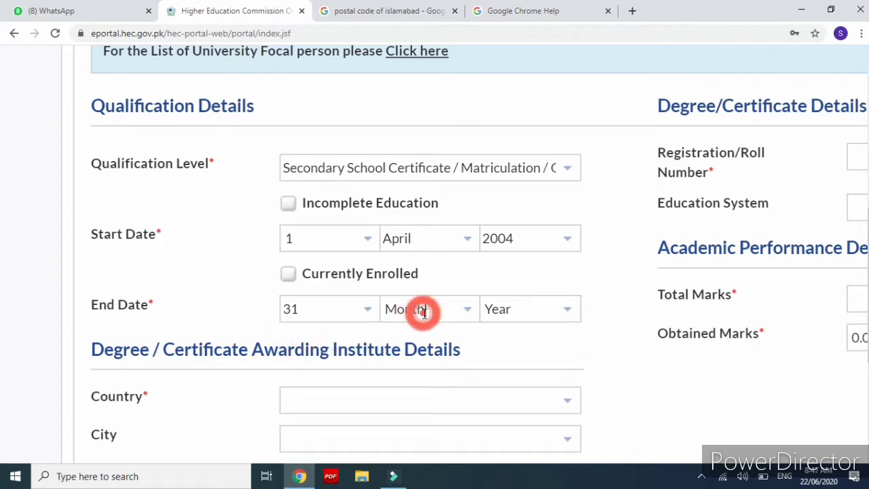
{"action": "left_click", "coordinate": [425, 312]}
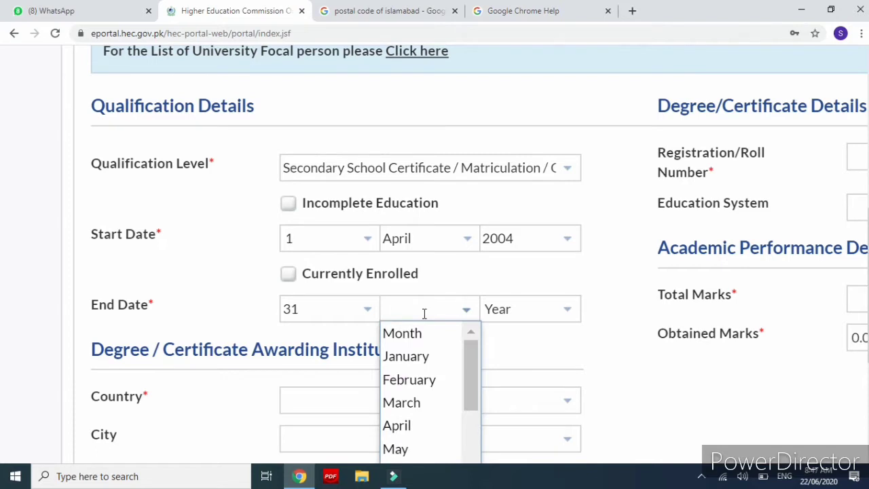
{"action": "type", "text": "MARCH"}
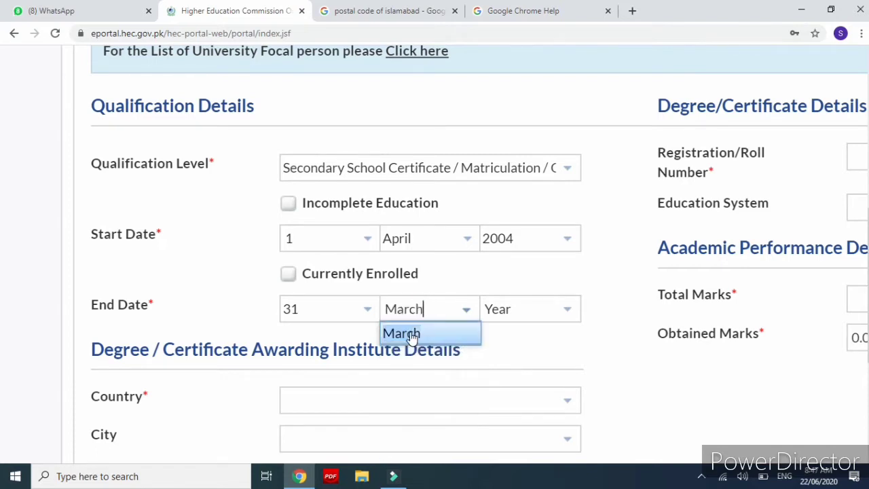
{"action": "left_click", "coordinate": [410, 334]}
{"action": "left_click", "coordinate": [535, 306]}
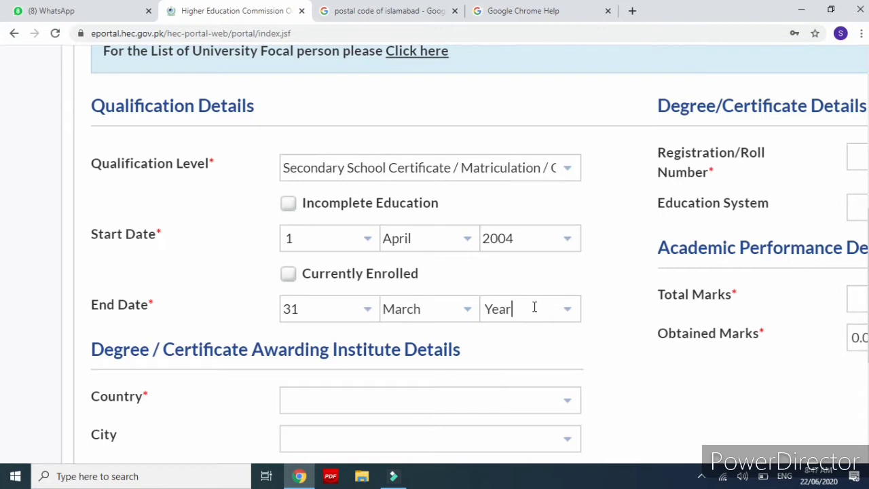
{"action": "key", "text": "BackSpace"}
{"action": "key", "text": "BackSpace"}
{"action": "key", "text": "BackSpace"}
{"action": "key", "text": "BackSpace"}
{"action": "type", "text": "200"}
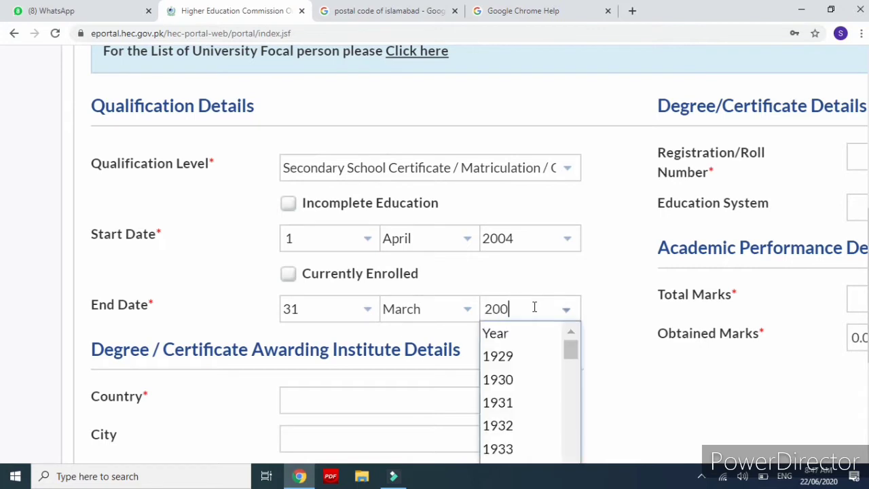
{"action": "type", "text": "6"}
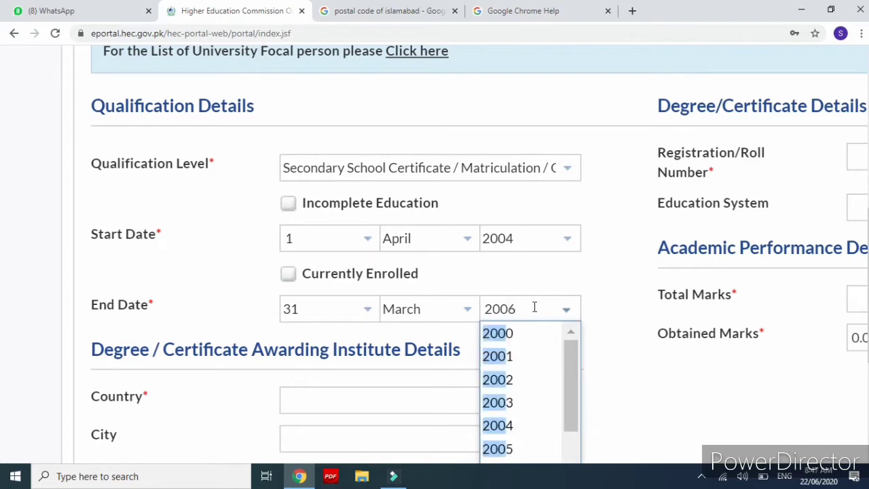
{"action": "left_click", "coordinate": [589, 380]}
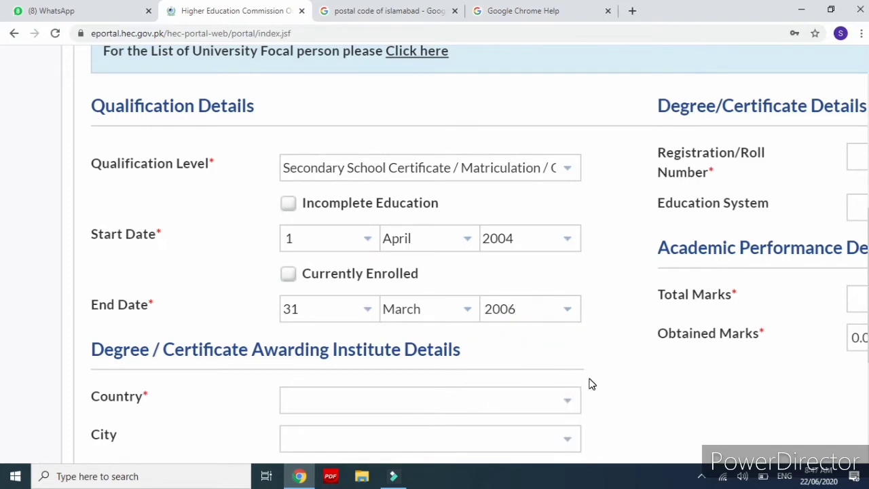
Recheck that the start year still reads 2004, then scroll down the form
{"action": "scroll", "coordinate": [465, 291], "scroll_direction": "up", "scroll_amount": 3}
{"action": "scroll", "coordinate": [465, 290], "scroll_direction": "left", "scroll_amount": 1}
{"action": "left_click", "coordinate": [673, 221]}
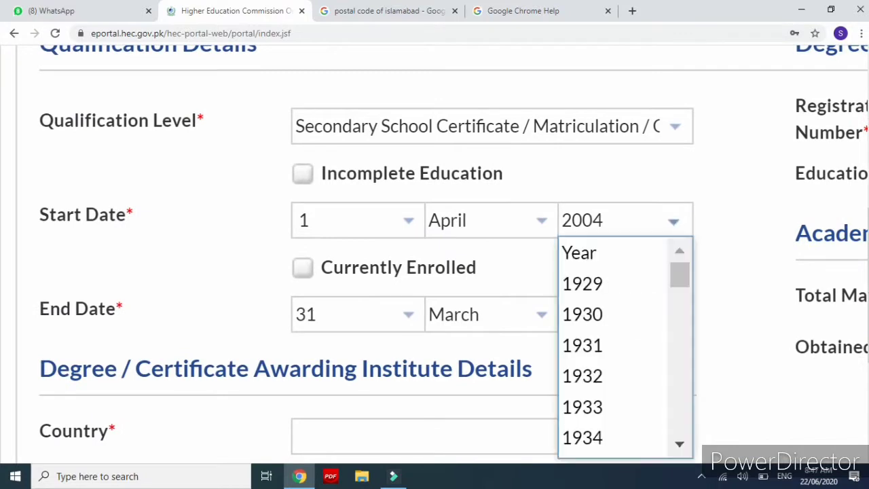
{"action": "left_click", "coordinate": [258, 231]}
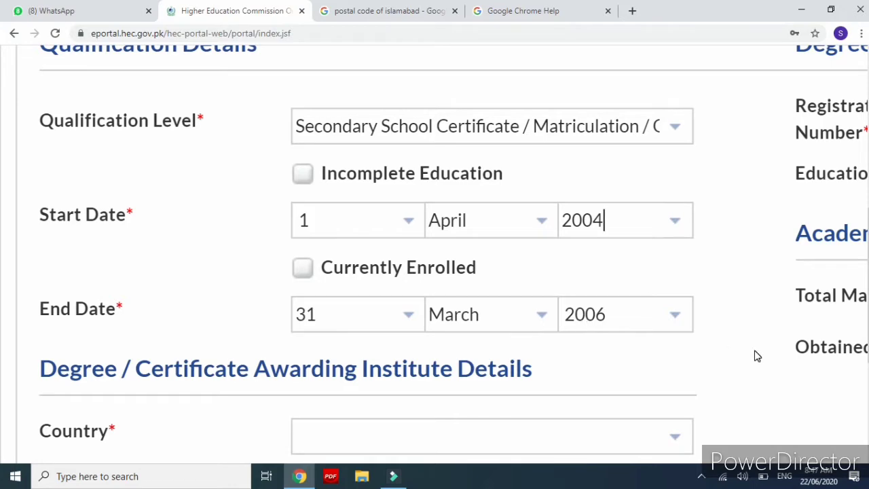
{"action": "scroll", "coordinate": [758, 356], "scroll_direction": "down", "scroll_amount": 3}
{"action": "scroll", "coordinate": [757, 356], "scroll_direction": "down", "scroll_amount": 3}
{"action": "scroll", "coordinate": [758, 356], "scroll_direction": "down", "scroll_amount": 1}
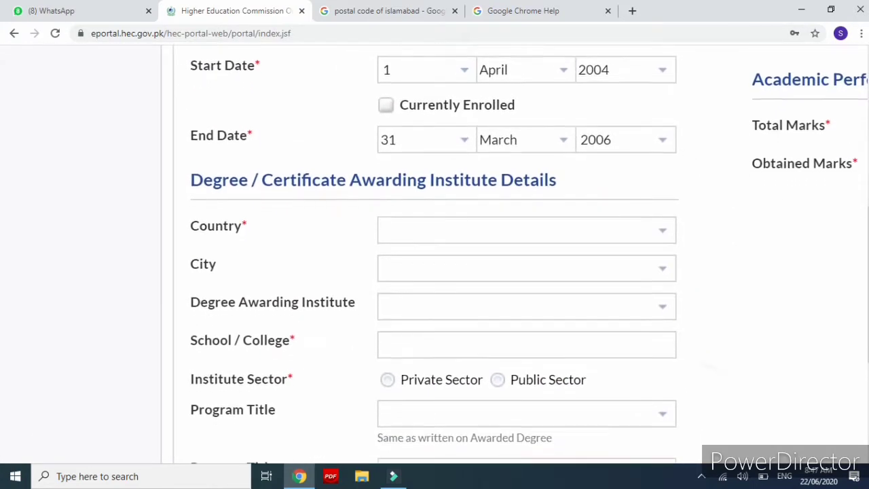
{"action": "scroll", "coordinate": [713, 367], "scroll_direction": "right", "scroll_amount": 1}
{"action": "scroll", "coordinate": [699, 285], "scroll_direction": "down", "scroll_amount": 1}
{"action": "scroll", "coordinate": [686, 195], "scroll_direction": "up", "scroll_amount": 1}
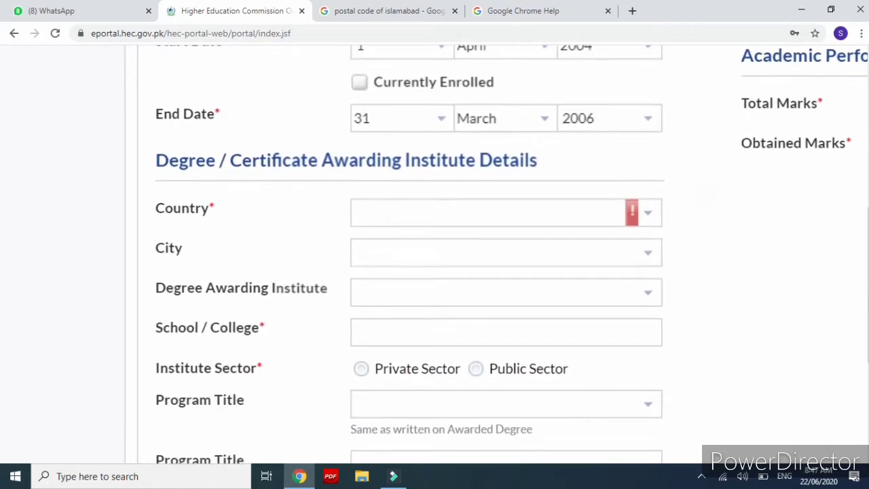
Search 'PAKI' in the Country list and select Pakistan
{"action": "left_click", "coordinate": [646, 218]}
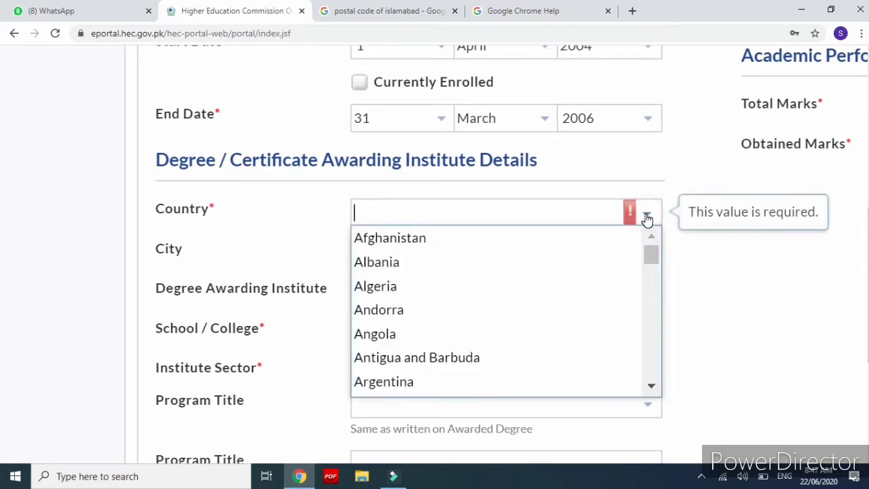
{"action": "left_click", "coordinate": [646, 218]}
{"action": "type", "text": "AKI"}
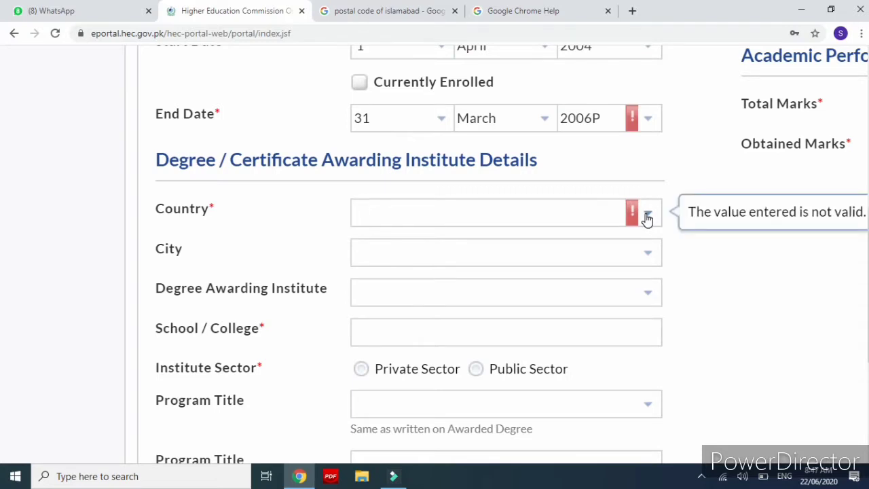
{"action": "left_click", "coordinate": [646, 218]}
{"action": "type", "text": "PAKI"}
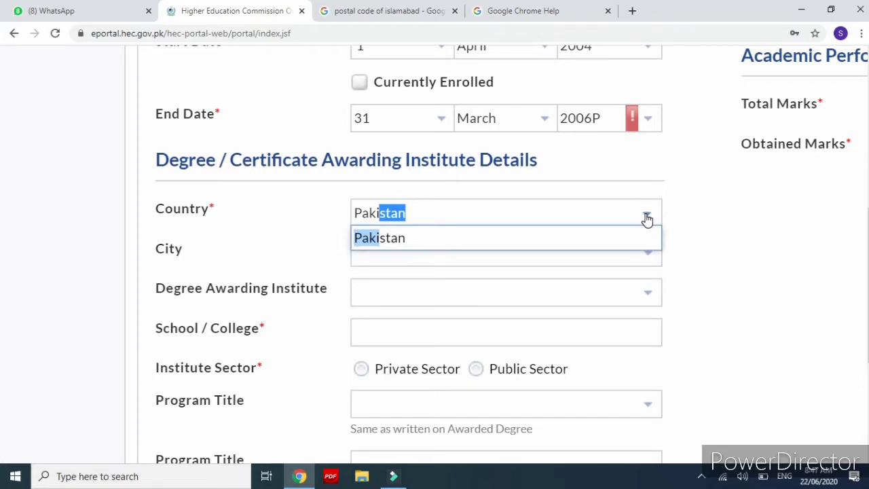
{"action": "left_click", "coordinate": [464, 243]}
{"action": "scroll", "coordinate": [638, 317], "scroll_direction": "up", "scroll_amount": 3}
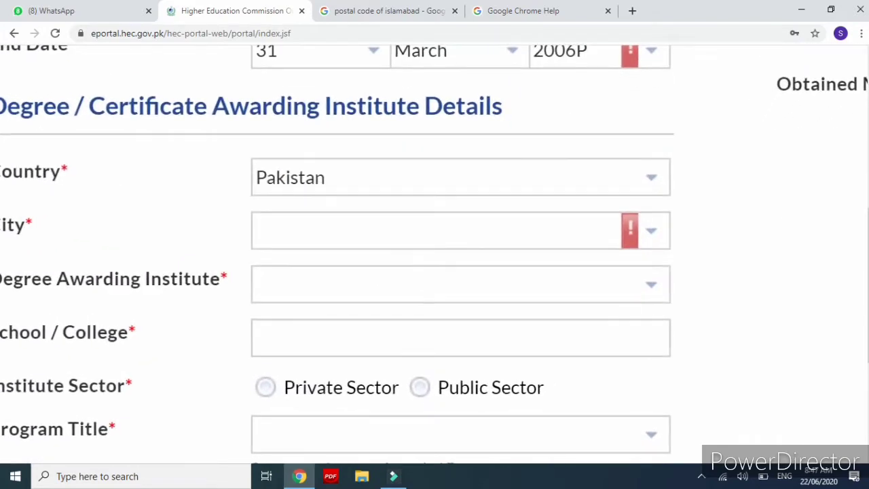
{"action": "scroll", "coordinate": [639, 318], "scroll_direction": "left", "scroll_amount": 1}
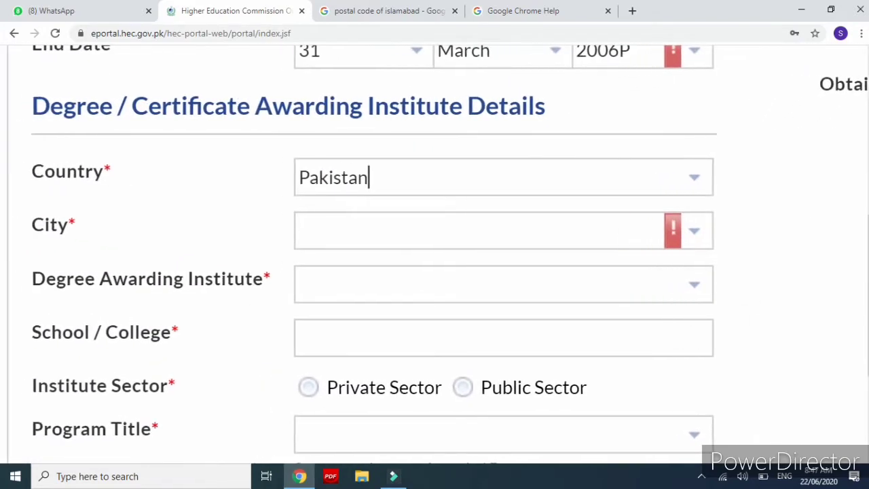
Search 'ISLAM' in the City list and select Islamabad
{"action": "left_click", "coordinate": [694, 248]}
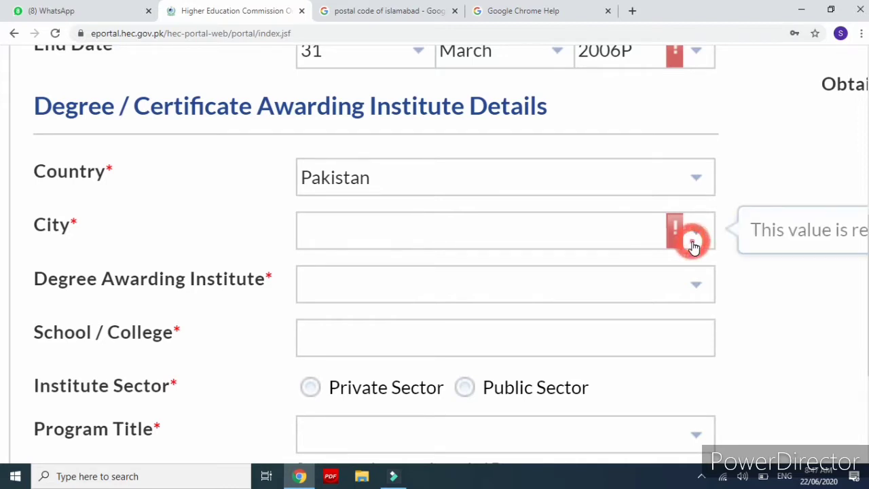
{"action": "type", "text": "ISL"}
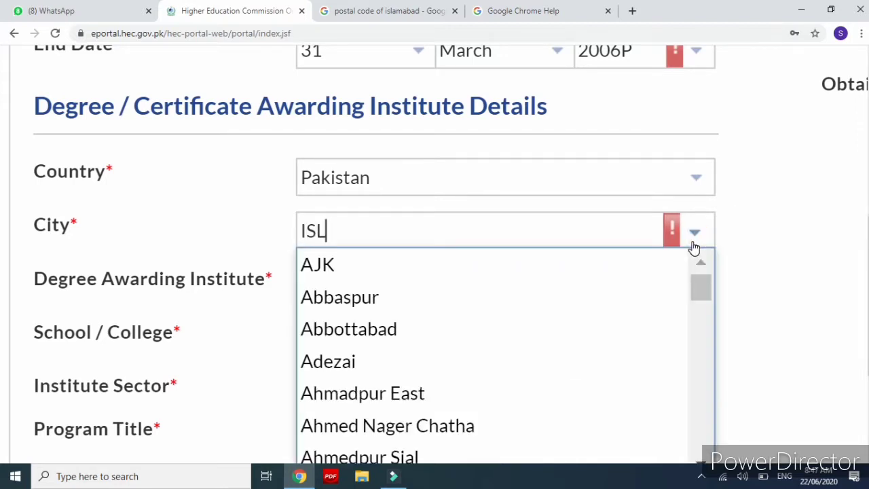
{"action": "type", "text": "AM"}
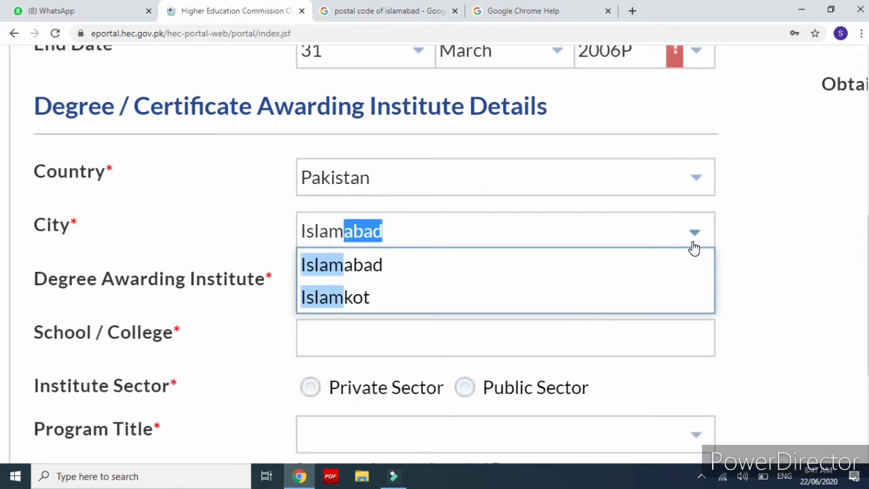
{"action": "left_click", "coordinate": [392, 271]}
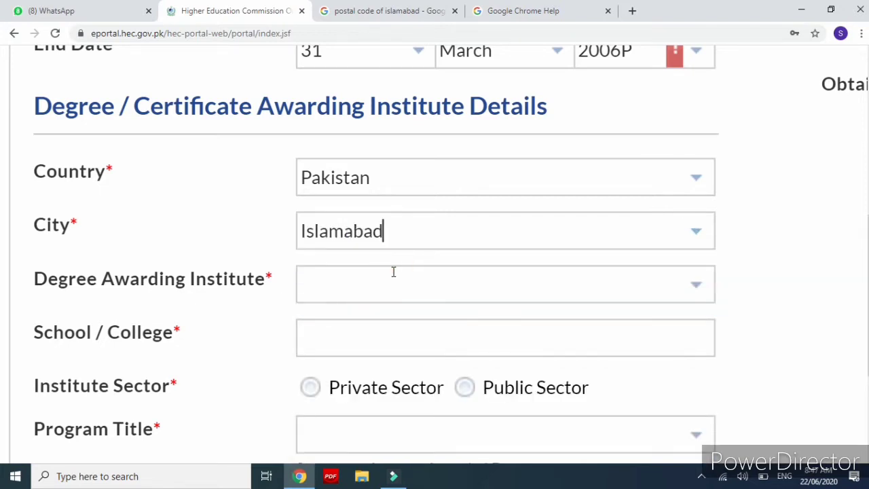
{"action": "left_click", "coordinate": [394, 283]}
{"action": "left_click", "coordinate": [707, 289]}
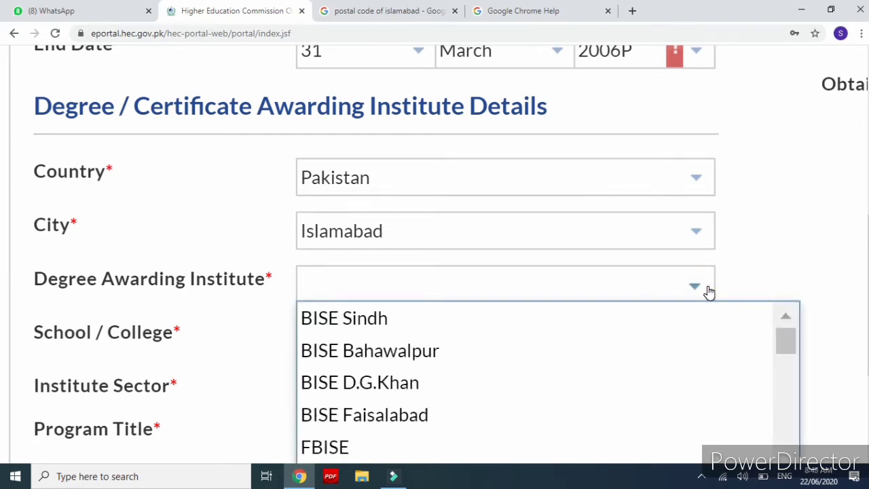
Browse the Degree Awarding Institute list, then type FBI and select FBISE
{"action": "scroll", "coordinate": [766, 272], "scroll_direction": "down", "scroll_amount": 2}
{"action": "left_click", "coordinate": [695, 187]}
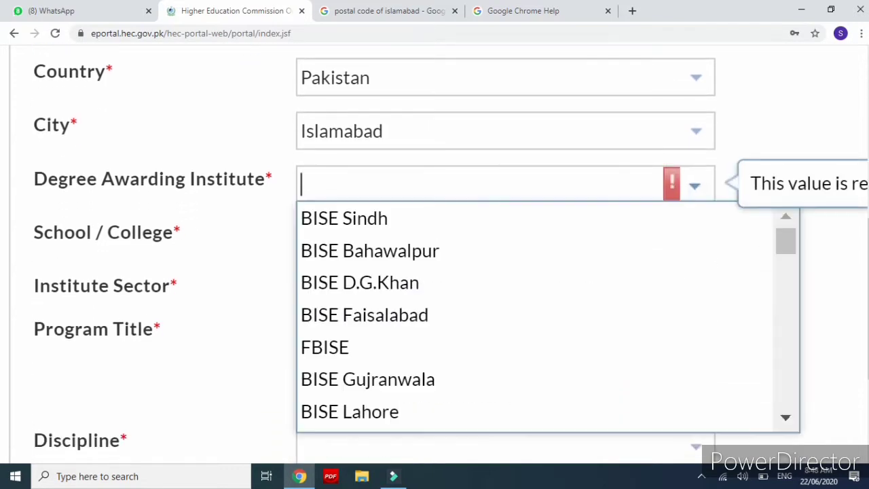
{"action": "key", "text": "Down"}
{"action": "key", "text": "Down"}
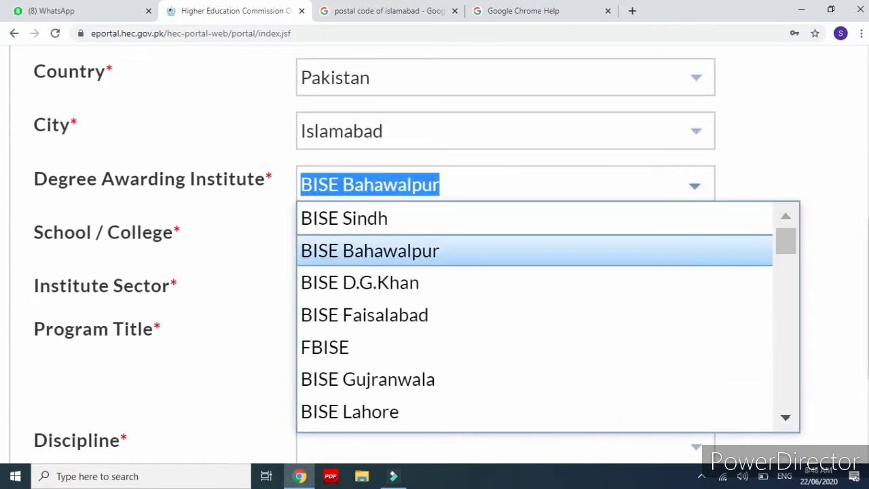
{"action": "key", "text": "Up"}
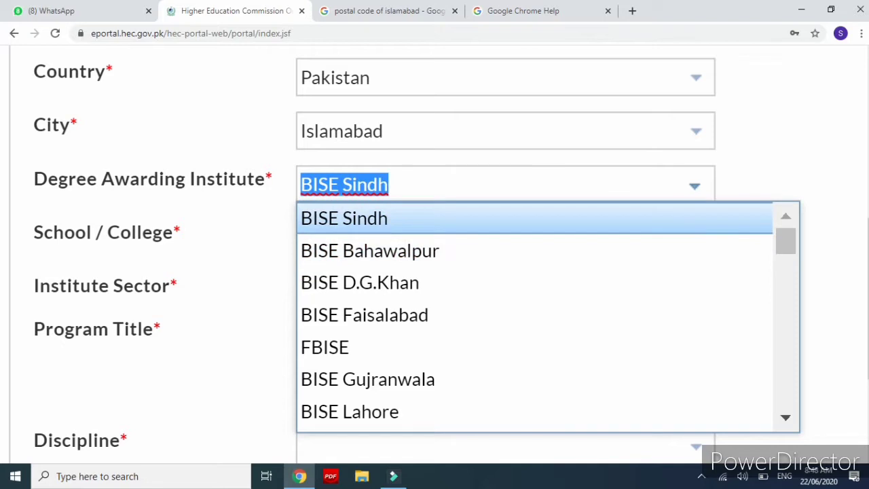
{"action": "key", "text": "Down"}
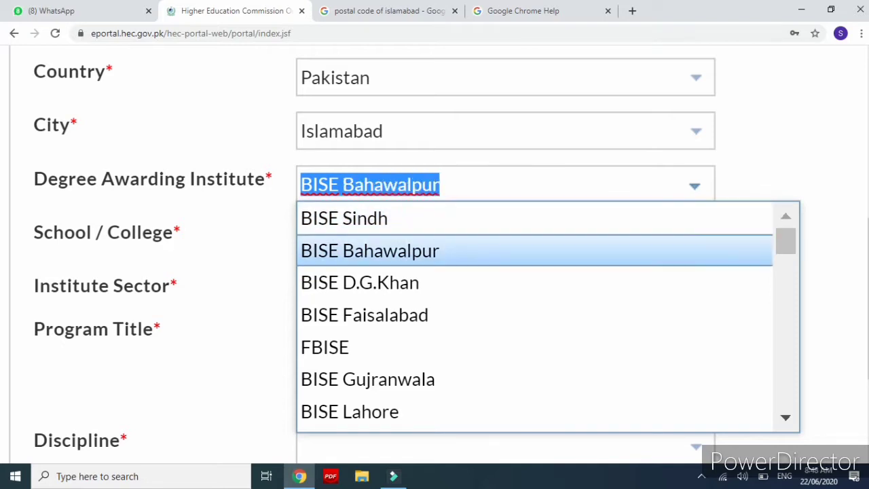
{"action": "key", "text": "Down"}
{"action": "key", "text": "Down"}
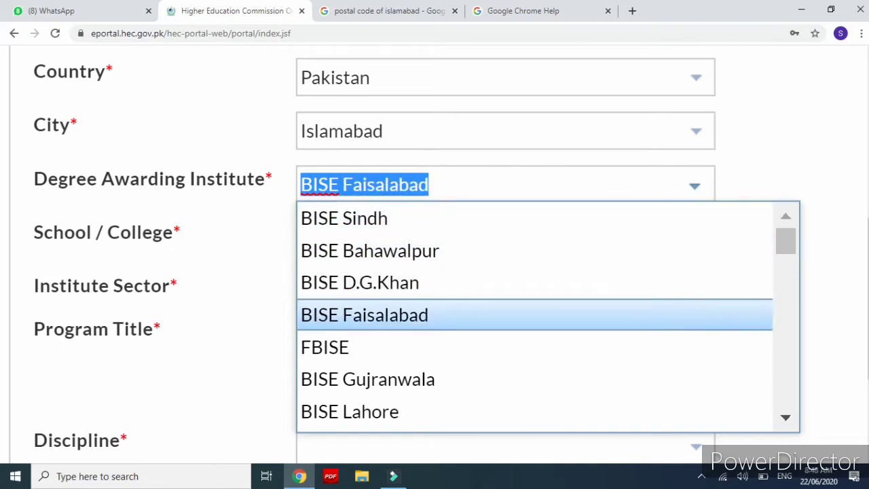
{"action": "key", "text": "Down"}
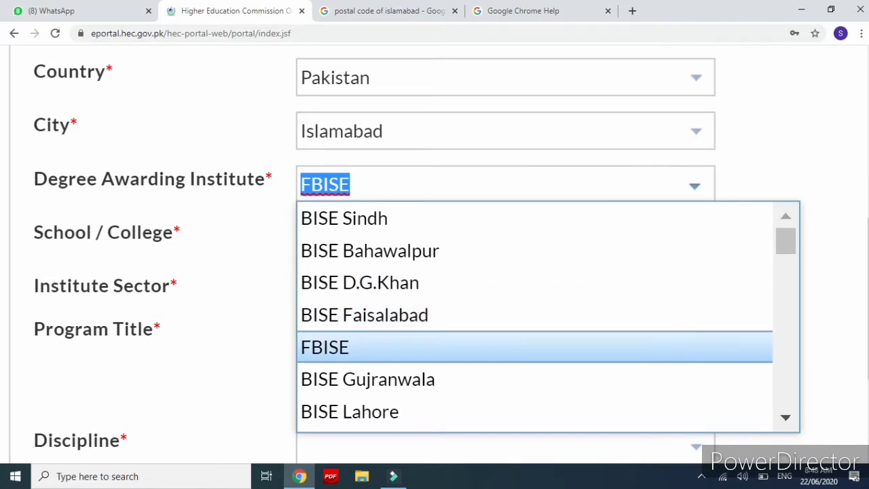
{"action": "key", "text": "Down"}
{"action": "key", "text": "Down"}
{"action": "key", "text": "Down"}
{"action": "key", "text": "Down"}
{"action": "key", "text": "Down"}
{"action": "key", "text": "Down"}
{"action": "key", "text": "Down"}
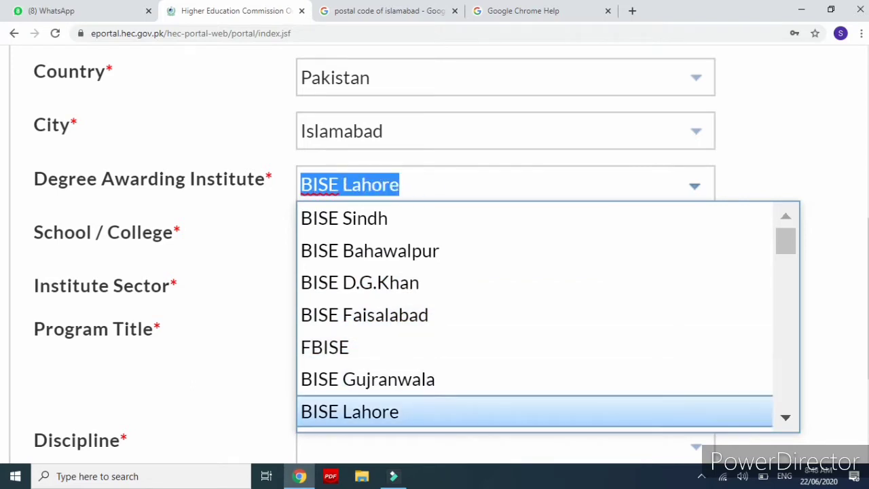
{"action": "key", "text": "Down"}
{"action": "key", "text": "Down"}
{"action": "key", "text": "Down"}
{"action": "key", "text": "Down"}
{"action": "key", "text": "Down"}
{"action": "key", "text": "Down"}
{"action": "key", "text": "Down"}
{"action": "key", "text": "Down"}
{"action": "key", "text": "Down"}
{"action": "key", "text": "Down"}
{"action": "key", "text": "Down"}
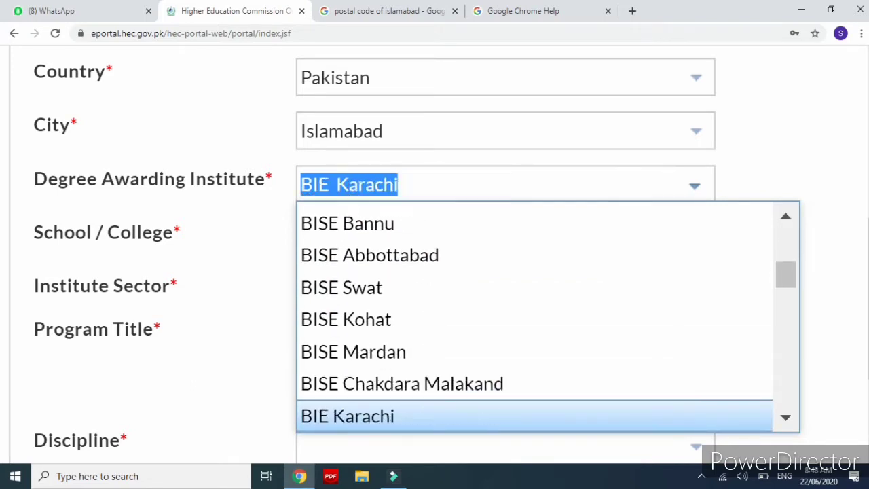
{"action": "key", "text": "Down"}
{"action": "key", "text": "Down"}
{"action": "key", "text": "Down"}
{"action": "key", "text": "Down"}
{"action": "key", "text": "Down"}
{"action": "key", "text": "Down"}
{"action": "key", "text": "Down"}
{"action": "key", "text": "Down"}
{"action": "key", "text": "Down"}
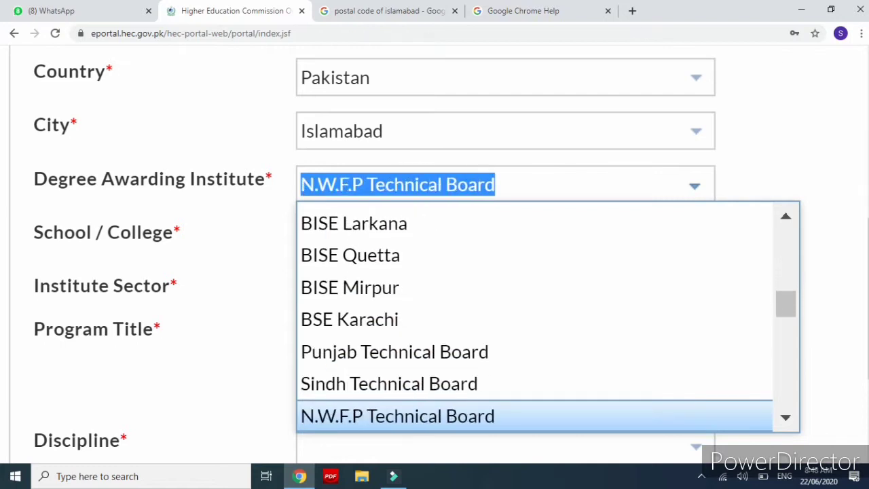
{"action": "key", "text": "Down"}
{"action": "key", "text": "Down"}
{"action": "key", "text": "Down"}
{"action": "key", "text": "Down"}
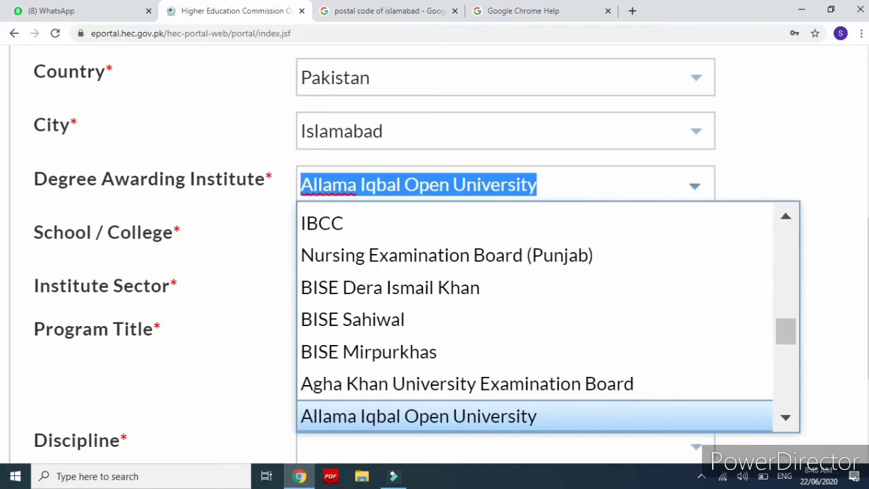
{"action": "key", "text": "Down"}
{"action": "key", "text": "Down"}
{"action": "key", "text": "Down"}
{"action": "key", "text": "Down"}
{"action": "key", "text": "Down"}
{"action": "key", "text": "Down"}
{"action": "key", "text": "Down"}
{"action": "key", "text": "Down"}
{"action": "key", "text": "Down"}
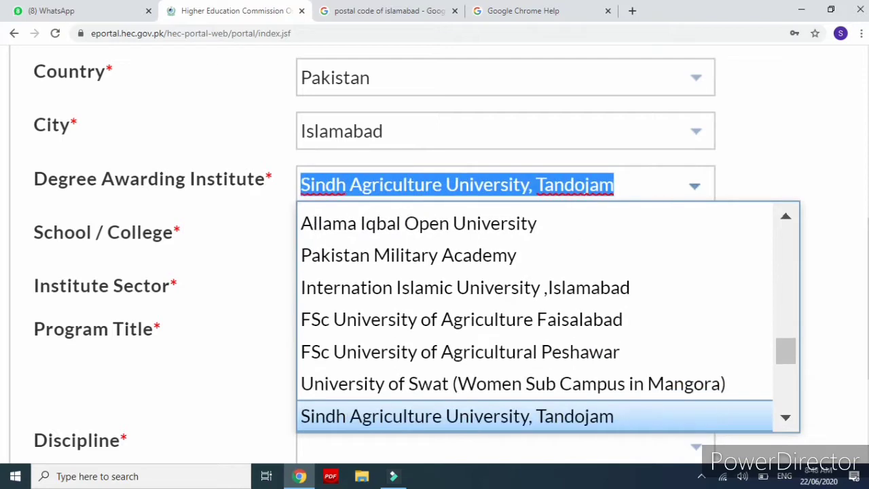
{"action": "key", "text": "Down"}
{"action": "key", "text": "Down"}
{"action": "key", "text": "Down"}
{"action": "key", "text": "Down"}
{"action": "key", "text": "Down"}
{"action": "key", "text": "Down"}
{"action": "key", "text": "Down"}
{"action": "key", "text": "Down"}
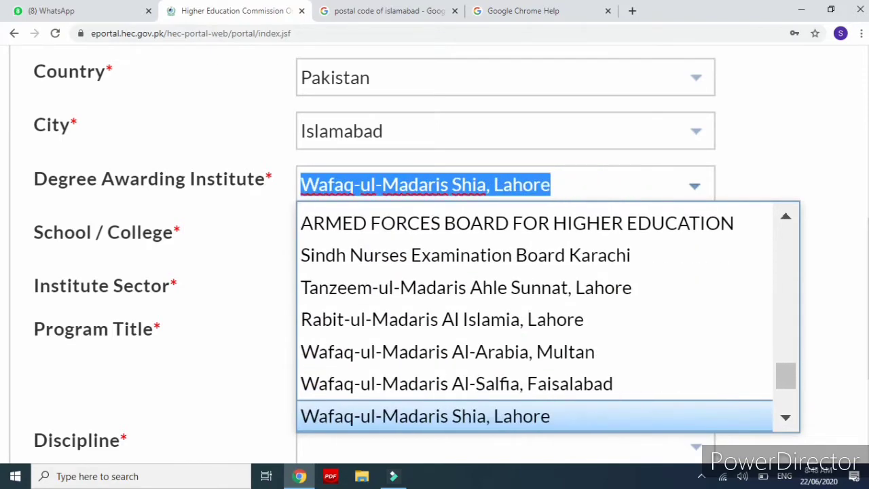
{"action": "key", "text": "Down"}
{"action": "key", "text": "Down"}
{"action": "key", "text": "Home"}
{"action": "key", "text": "Down"}
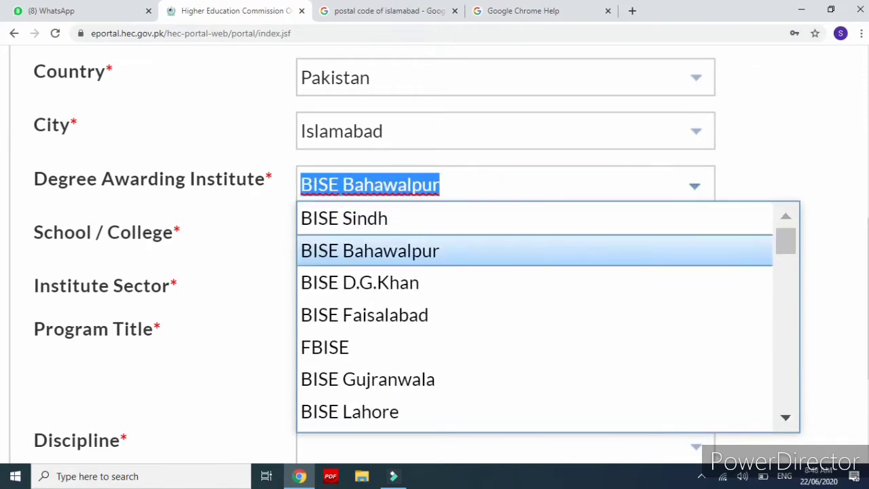
{"action": "key", "text": "End"}
{"action": "key", "text": "Up"}
{"action": "key", "text": "Up"}
{"action": "key", "text": "Up"}
{"action": "key", "text": "Up"}
{"action": "key", "text": "Up"}
{"action": "key", "text": "Up"}
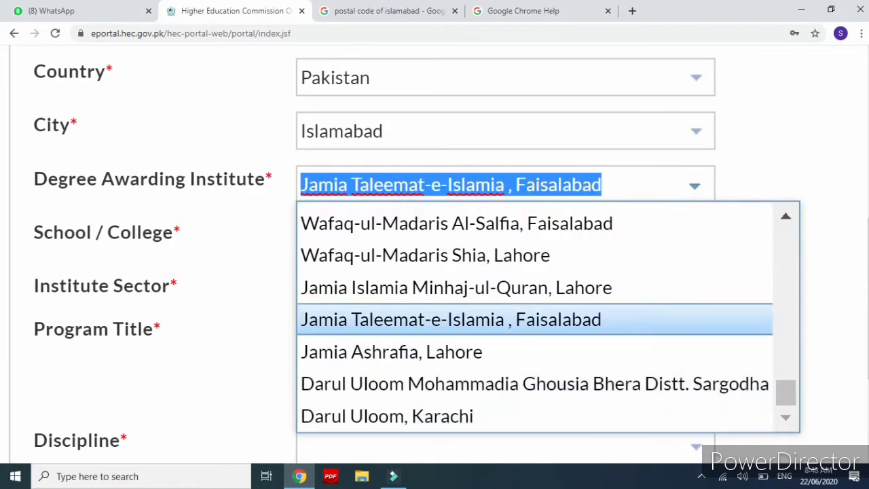
{"action": "key", "text": "Up"}
{"action": "key", "text": "Up"}
{"action": "key", "text": "Up"}
{"action": "key", "text": "Up"}
{"action": "key", "text": "Up"}
{"action": "key", "text": "Up"}
{"action": "key", "text": "Up"}
{"action": "key", "text": "Up"}
{"action": "key", "text": "Up"}
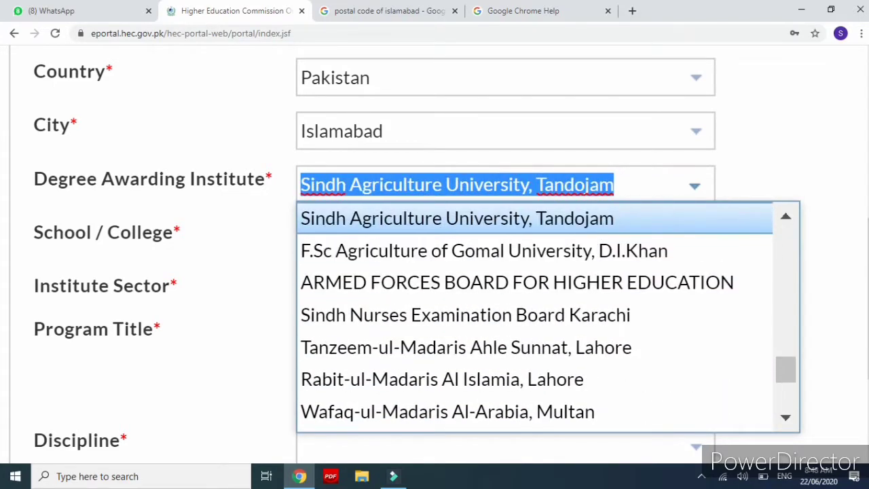
{"action": "key", "text": "Up"}
{"action": "key", "text": "Up"}
{"action": "key", "text": "Up"}
{"action": "key", "text": "Up"}
{"action": "key", "text": "Up"}
{"action": "key", "text": "Up"}
{"action": "key", "text": "Up"}
{"action": "key", "text": "Up"}
{"action": "key", "text": "Up"}
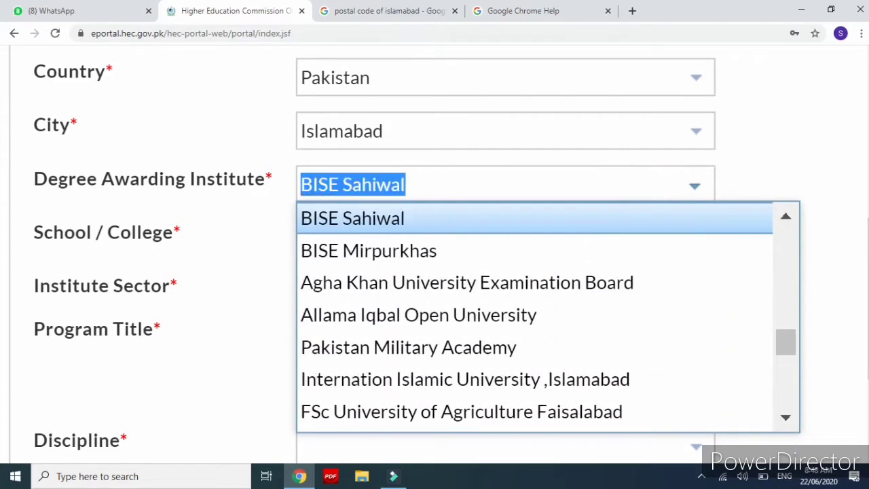
{"action": "key", "text": "Up"}
{"action": "key", "text": "Up"}
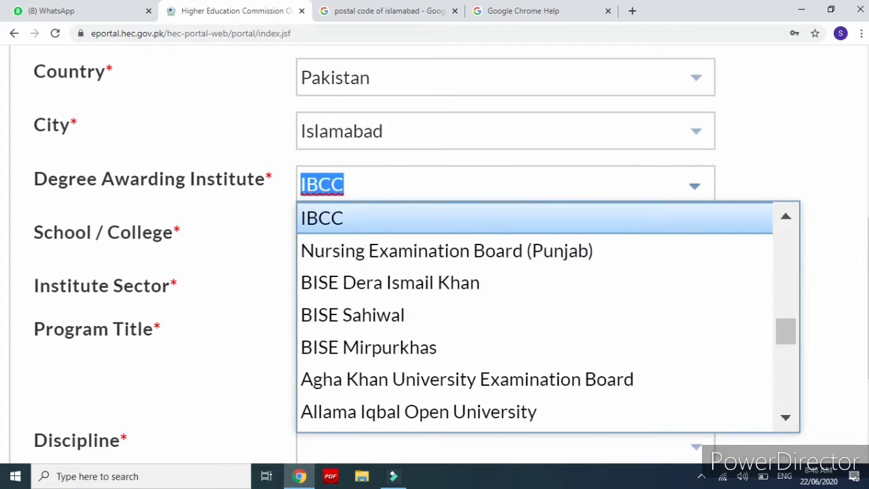
{"action": "key", "text": "Up"}
{"action": "key", "text": "Up"}
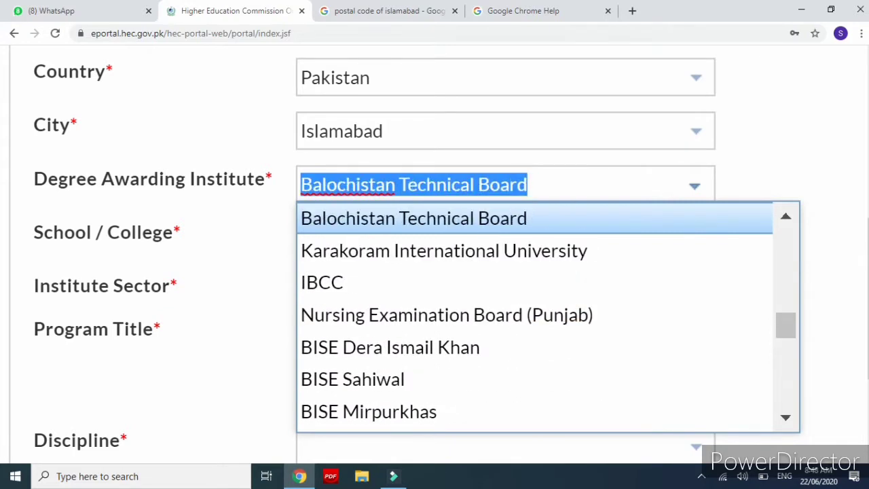
{"action": "key", "text": "Up"}
{"action": "key", "text": "Up"}
{"action": "key", "text": "Up"}
{"action": "key", "text": "Up"}
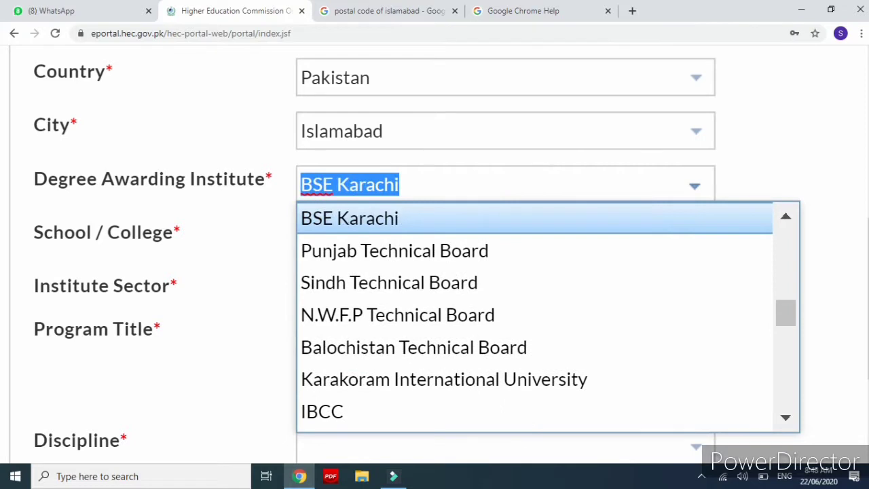
{"action": "key", "text": "Up"}
{"action": "key", "text": "Up"}
{"action": "key", "text": "Down"}
{"action": "key", "text": "Down"}
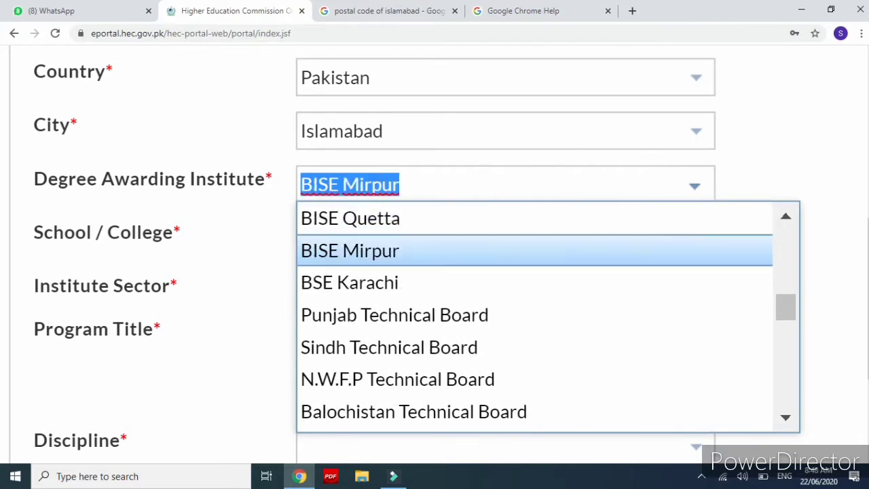
{"action": "key", "text": "Down"}
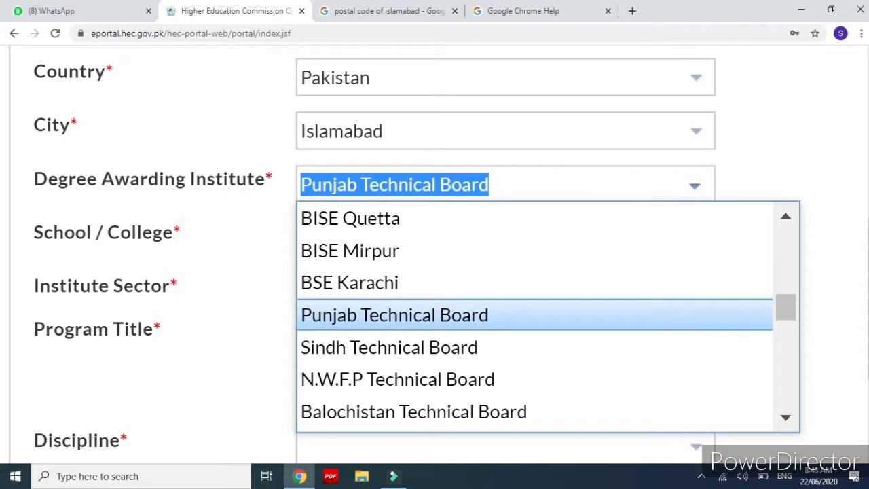
{"action": "key", "text": "Up"}
{"action": "key", "text": "Up"}
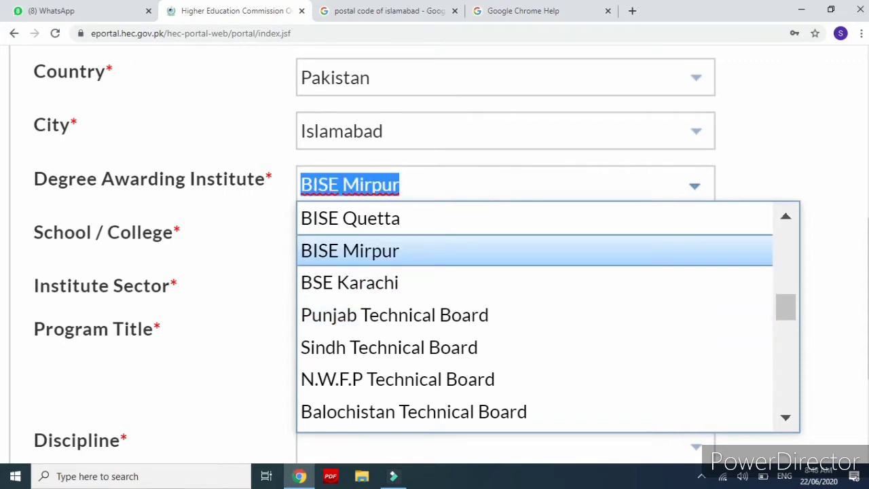
{"action": "key", "text": "Up"}
{"action": "key", "text": "Up"}
{"action": "key", "text": "Up"}
{"action": "key", "text": "Up"}
{"action": "key", "text": "Up"}
{"action": "key", "text": "Up"}
{"action": "key", "text": "Up"}
{"action": "key", "text": "Up"}
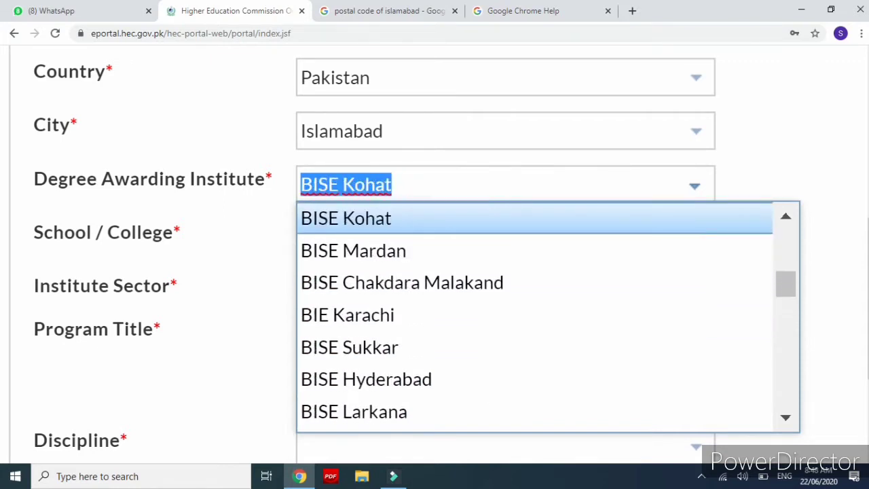
{"action": "key", "text": "Up"}
{"action": "key", "text": "Up"}
{"action": "key", "text": "Up"}
{"action": "key", "text": "Up"}
{"action": "key", "text": "Up"}
{"action": "key", "text": "Up"}
{"action": "key", "text": "Up"}
{"action": "key", "text": "Up"}
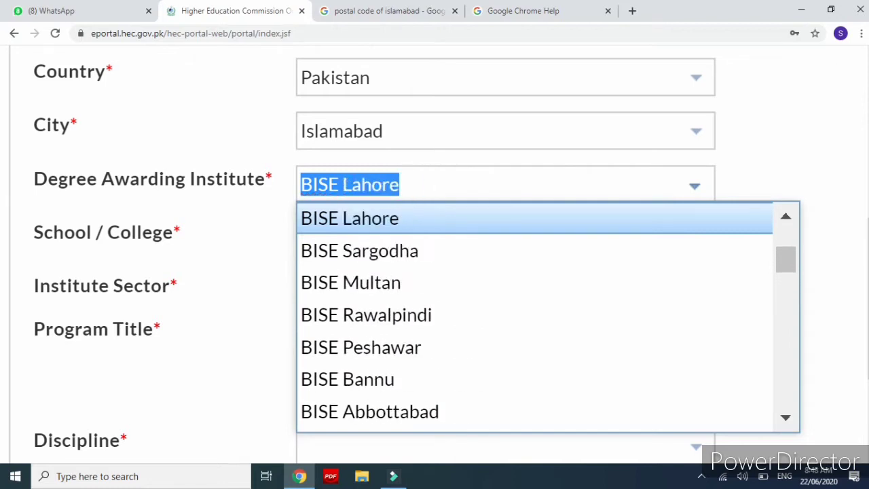
{"action": "type", "text": "FBISE"}
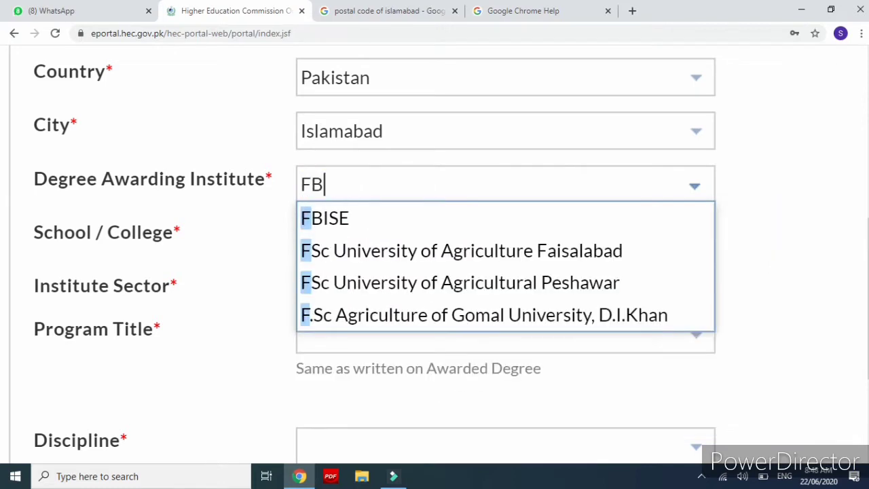
{"action": "left_click", "coordinate": [322, 218]}
Enter 'IMCB KOT HATIYAL ISLAMABAD' as the school / college name, fixing typos
{"action": "left_click", "coordinate": [329, 234]}
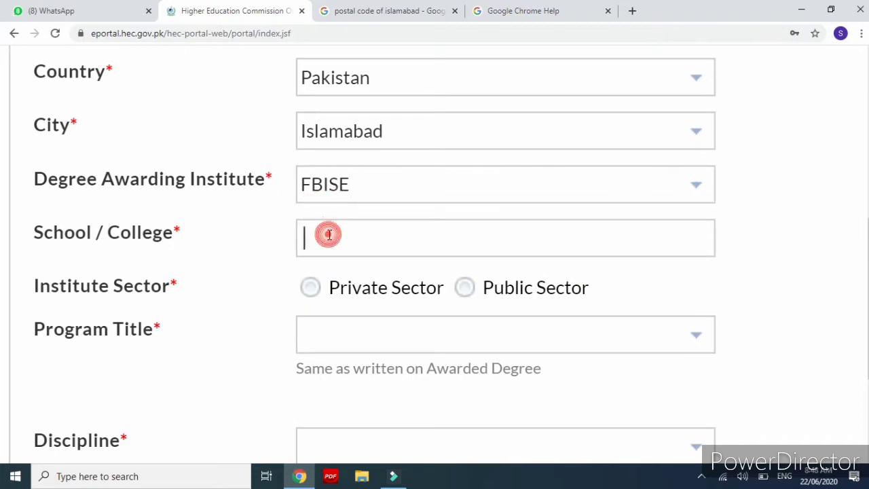
{"action": "type", "text": "NKGJ"}
{"action": "key", "text": "BackSpace"}
{"action": "key", "text": "BackSpace"}
{"action": "key", "text": "BackSpace"}
{"action": "key", "text": "BackSpace"}
{"action": "type", "text": "I"}
{"action": "type", "text": "MV"}
{"action": "type", "text": "CB KOT"}
{"action": "type", "text": " H"}
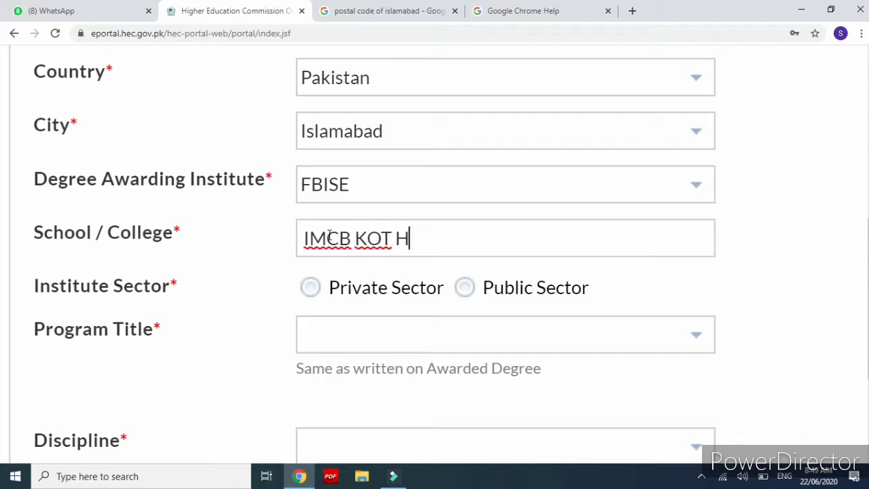
{"action": "type", "text": "ATIYA"}
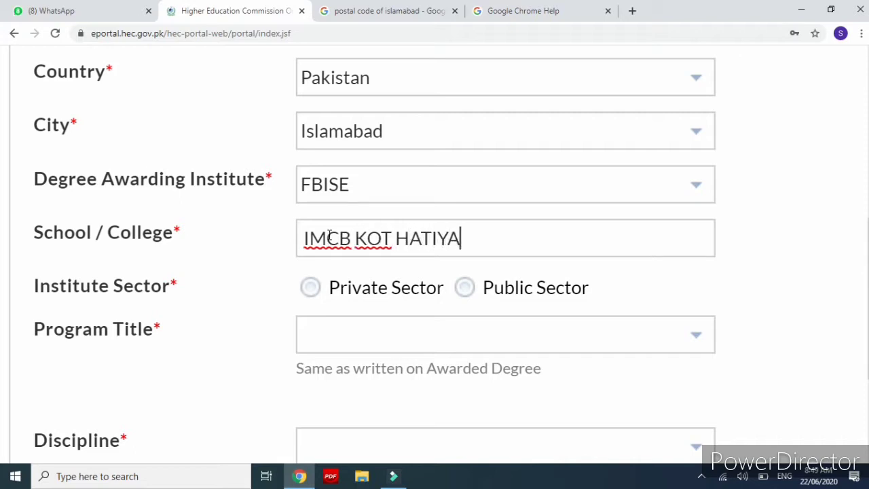
{"action": "type", "text": ";L "}
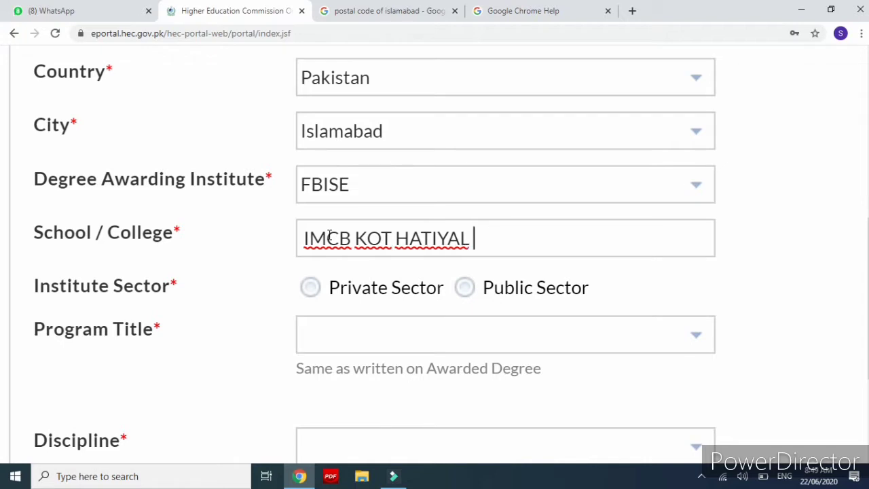
{"action": "type", "text": "ISLAMAD"}
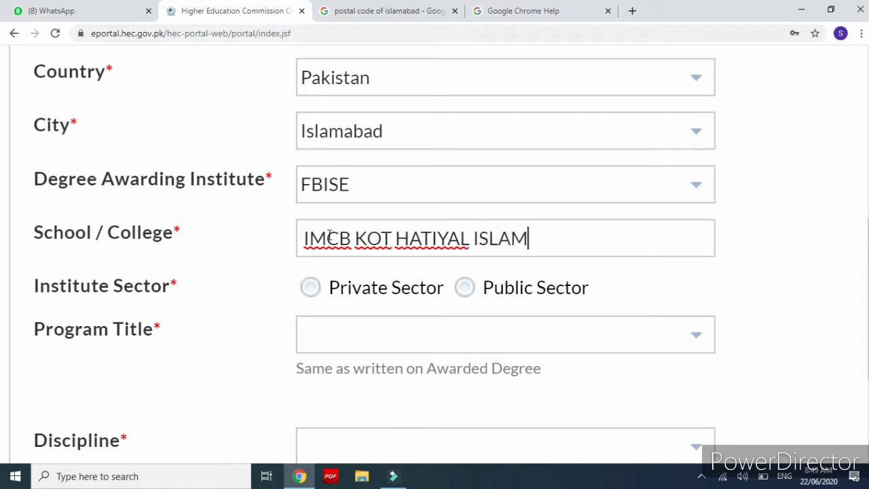
{"action": "key", "text": "BackSpace"}
{"action": "key", "text": "BackSpace"}
{"action": "type", "text": "ABAD"}
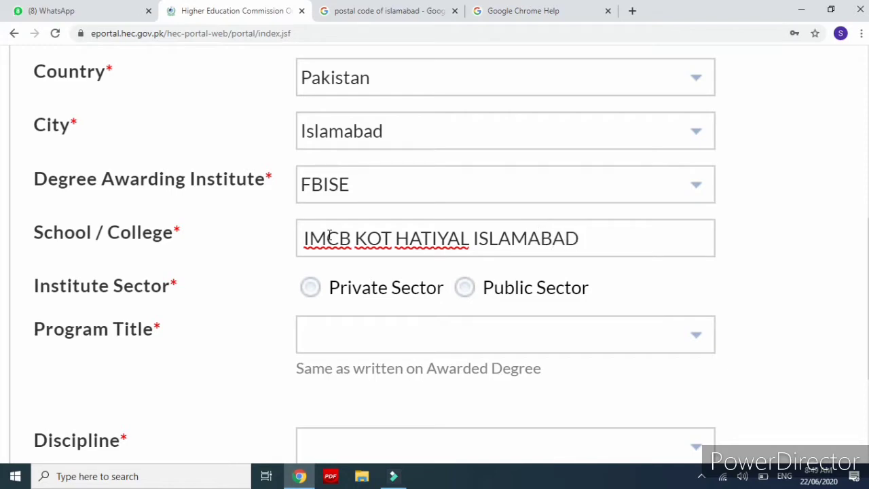
{"action": "scroll", "coordinate": [526, 310], "scroll_direction": "up", "scroll_amount": 2}
{"action": "scroll", "coordinate": [611, 305], "scroll_direction": "down", "scroll_amount": 3}
{"action": "scroll", "coordinate": [657, 302], "scroll_direction": "up", "scroll_amount": 3}
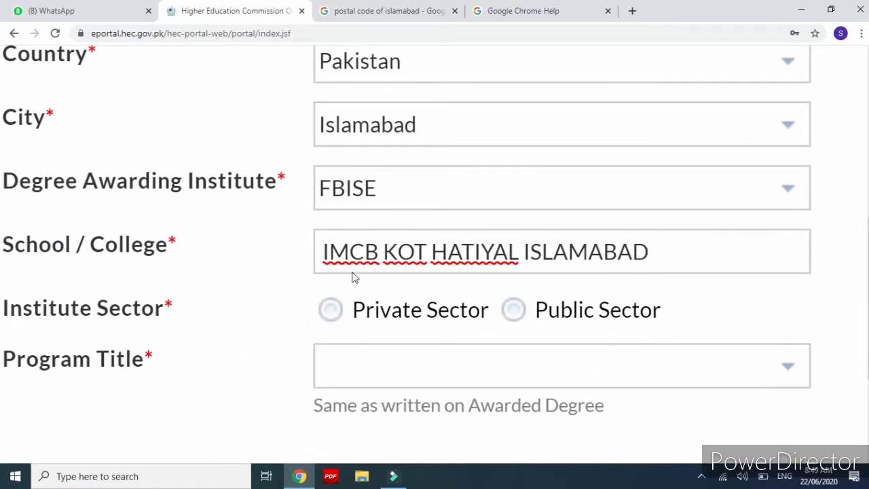
Select Public Sector, program title Matric, and discipline Science
{"action": "left_click", "coordinate": [511, 311]}
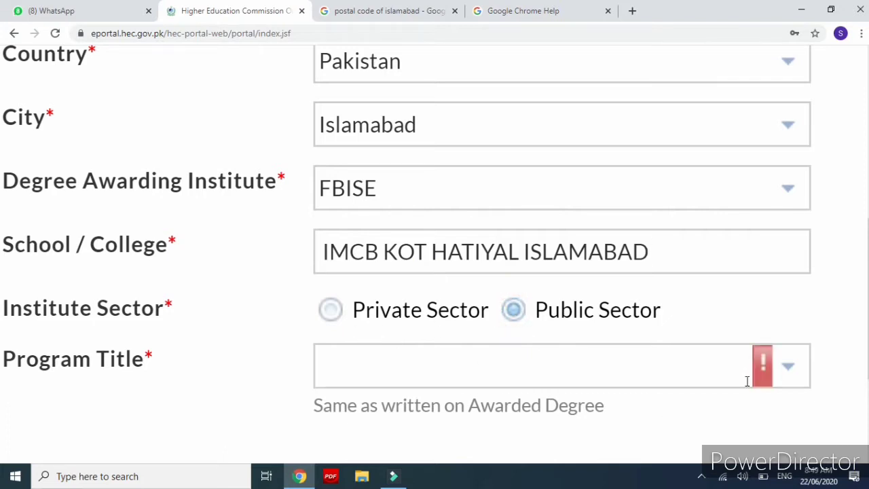
{"action": "left_click", "coordinate": [797, 371]}
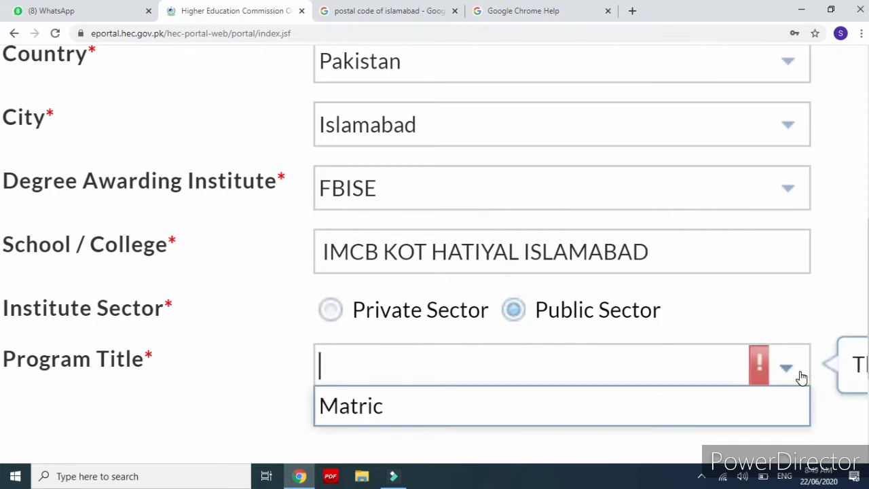
{"action": "left_click", "coordinate": [578, 406]}
{"action": "scroll", "coordinate": [543, 411], "scroll_direction": "down", "scroll_amount": 5}
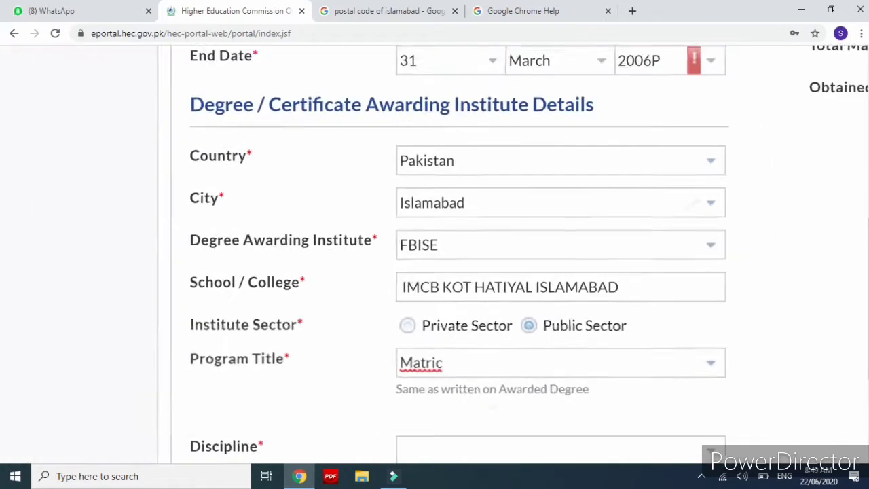
{"action": "scroll", "coordinate": [462, 272], "scroll_direction": "down", "scroll_amount": 2}
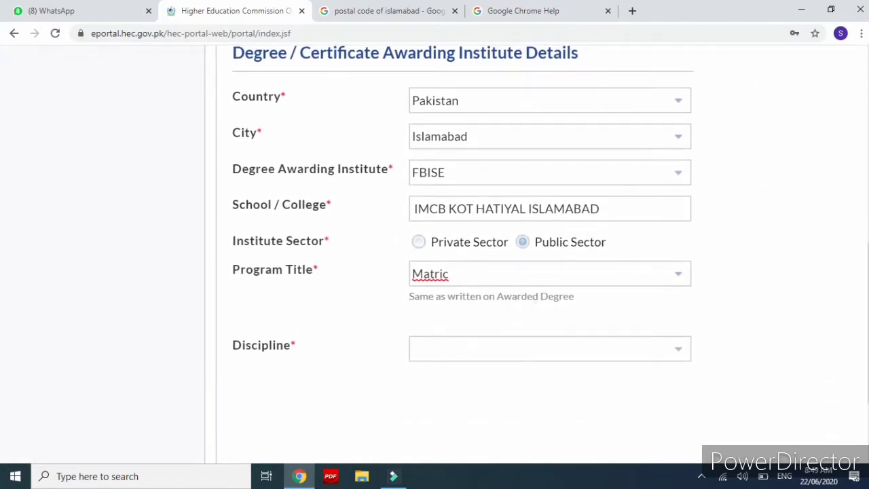
{"action": "left_click", "coordinate": [669, 349]}
{"action": "left_click", "coordinate": [675, 350]}
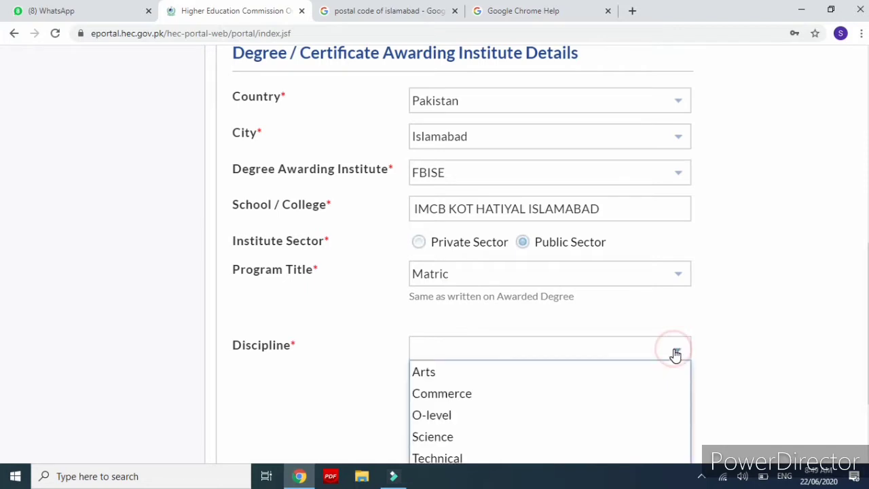
{"action": "scroll", "coordinate": [676, 354], "scroll_direction": "down", "scroll_amount": 1}
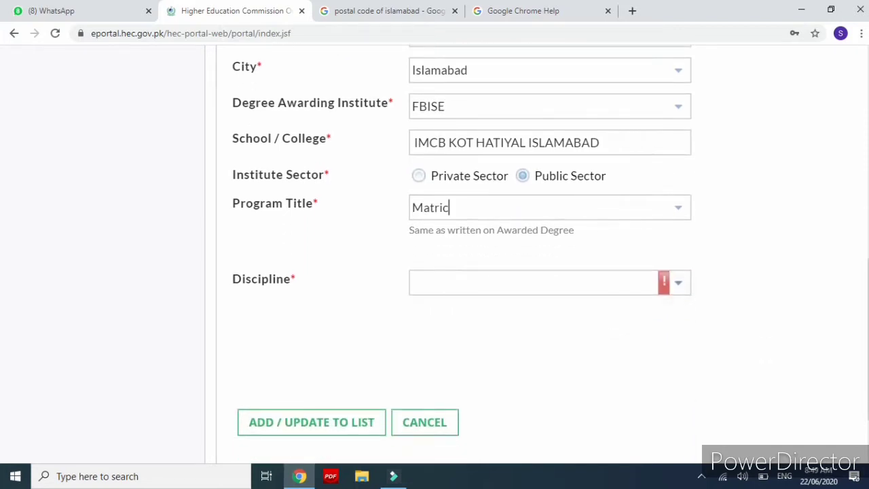
{"action": "left_click", "coordinate": [678, 282]}
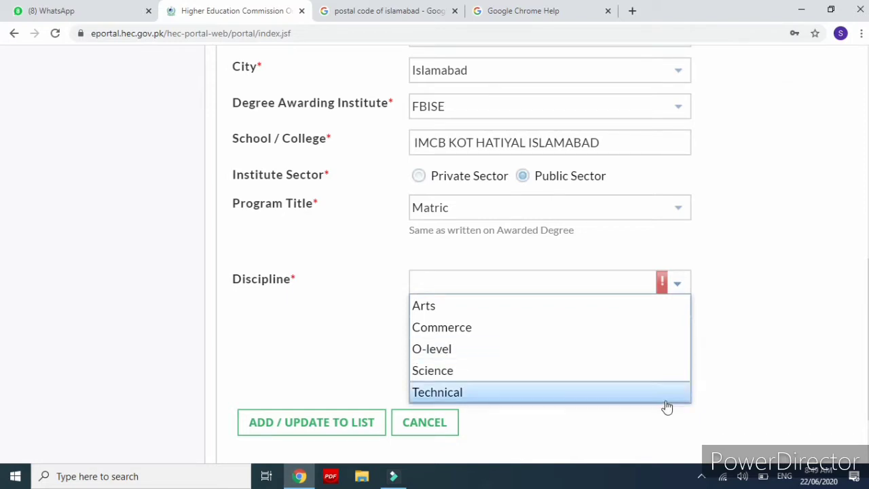
{"action": "left_click", "coordinate": [580, 379]}
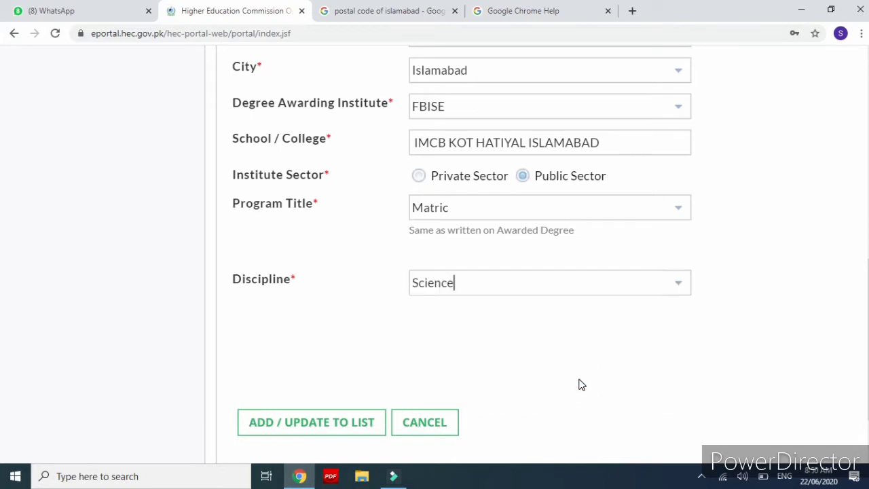
Enter the registration/roll number and choose Annual as the education system
{"action": "scroll", "coordinate": [634, 312], "scroll_direction": "down", "scroll_amount": 3}
{"action": "scroll", "coordinate": [649, 306], "scroll_direction": "up", "scroll_amount": 3}
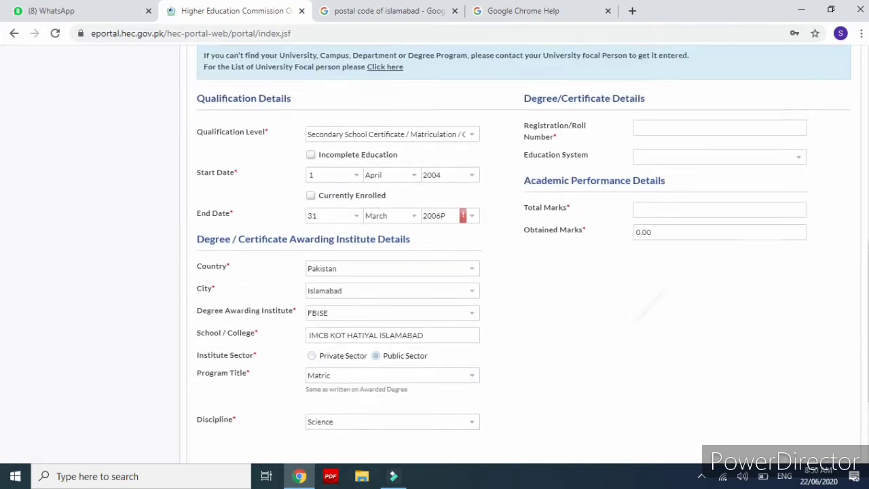
{"action": "scroll", "coordinate": [598, 268], "scroll_direction": "up", "scroll_amount": 3}
{"action": "scroll", "coordinate": [774, 136], "scroll_direction": "up", "scroll_amount": 3}
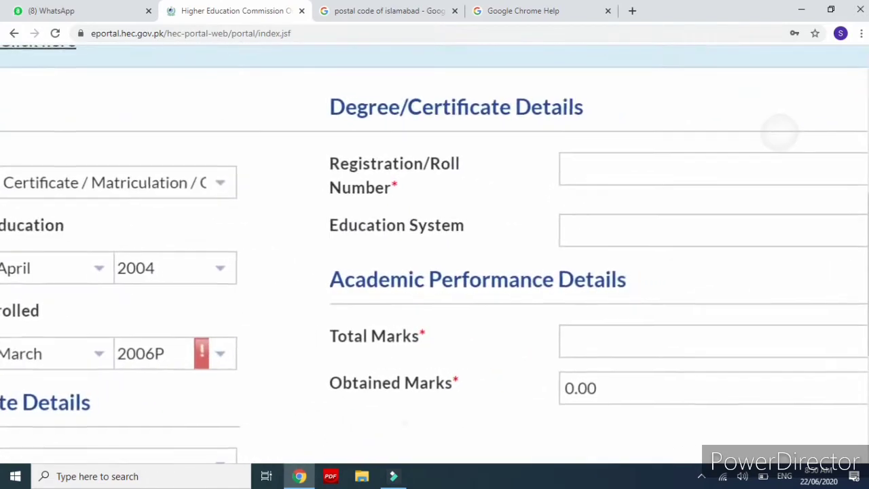
{"action": "left_click", "coordinate": [599, 179]}
{"action": "type", "text": "23"}
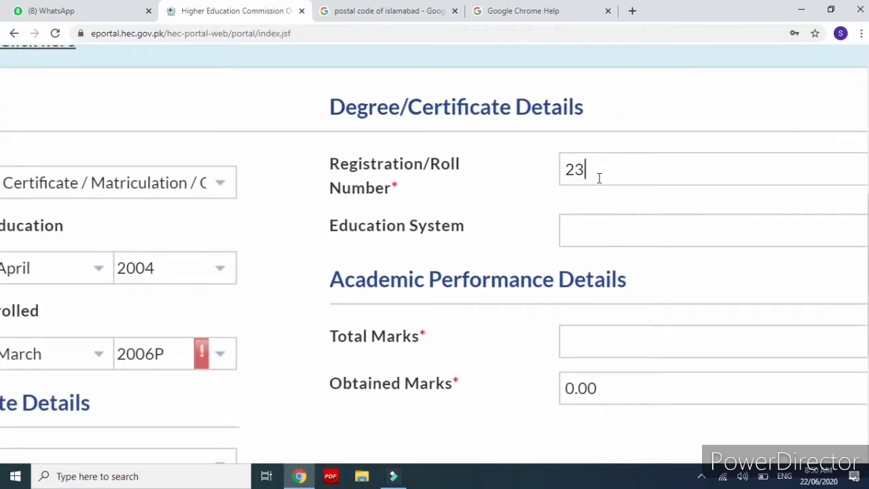
{"action": "type", "text": "RGH567890"}
{"action": "key", "text": "Tab"}
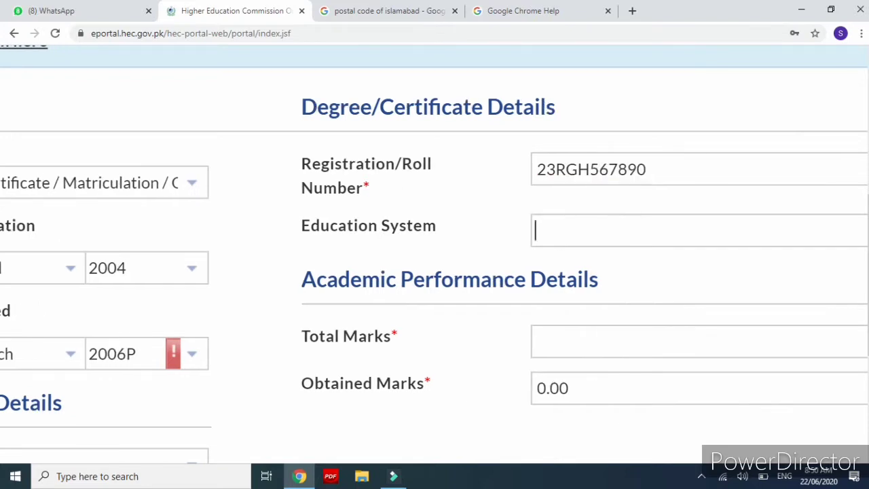
{"action": "left_click", "coordinate": [714, 231]}
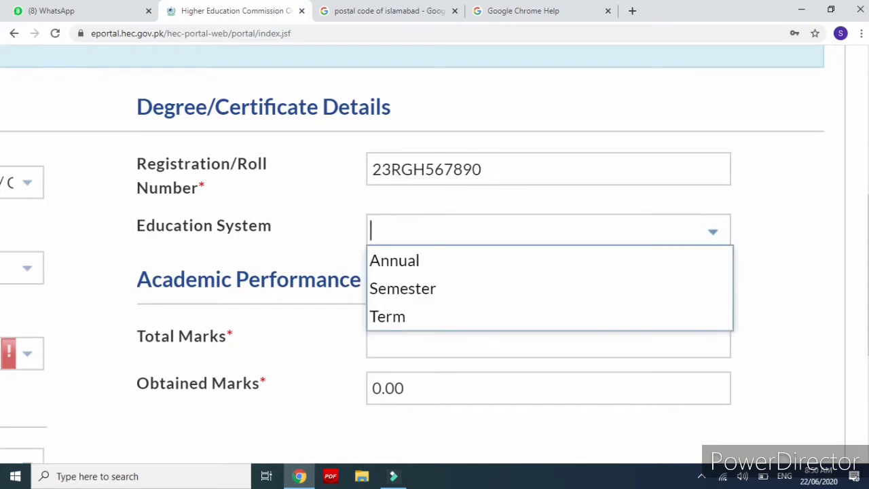
{"action": "scroll", "coordinate": [607, 244], "scroll_direction": "up", "scroll_amount": 3}
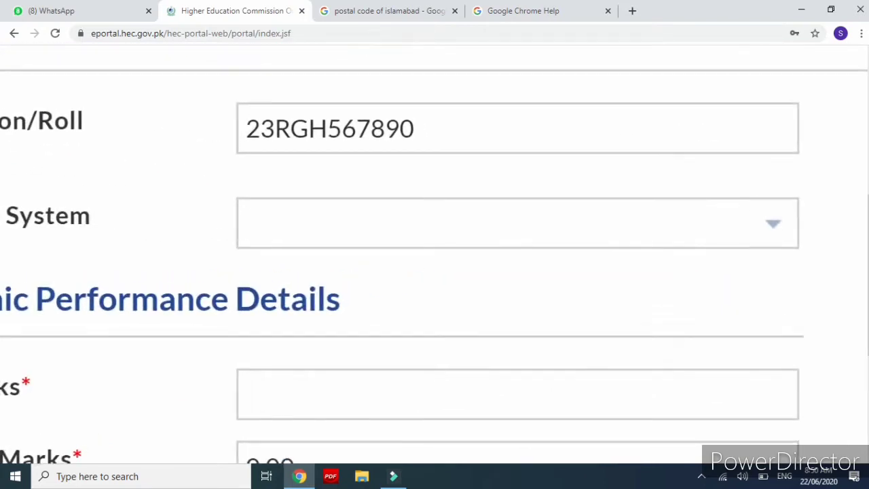
{"action": "left_click", "coordinate": [773, 224]}
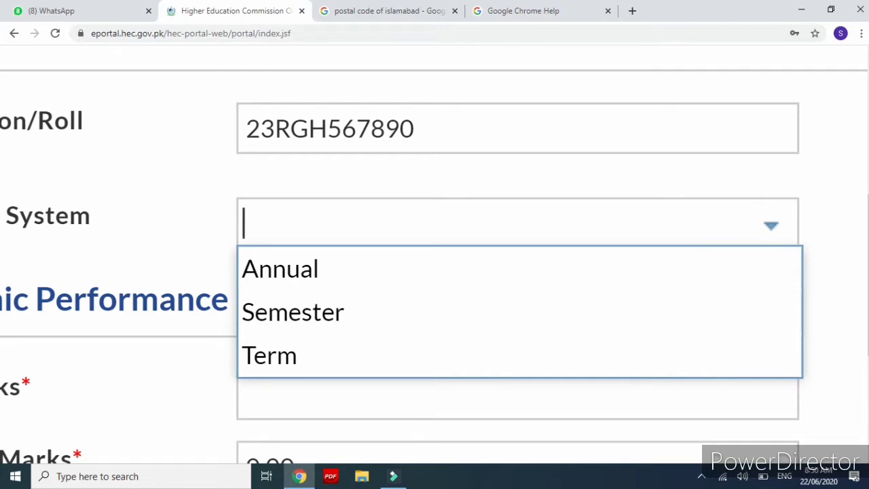
{"action": "left_click", "coordinate": [413, 273]}
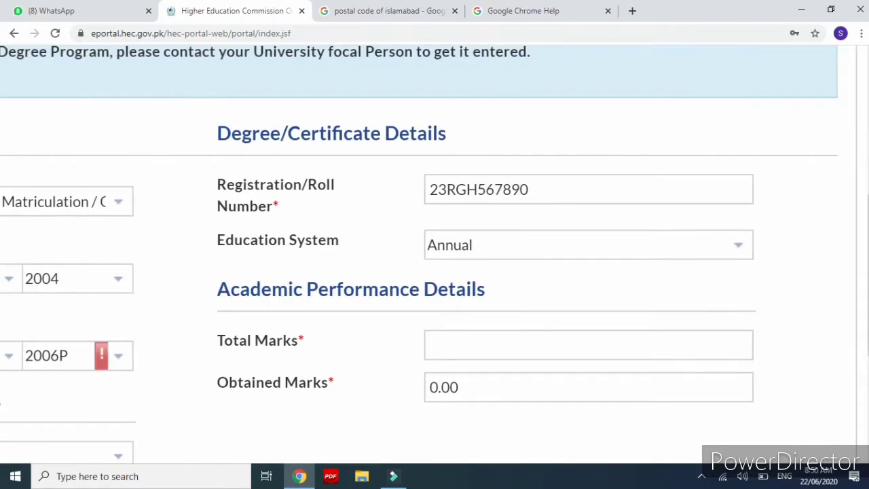
Enter total marks 850 and obtained marks 670
{"action": "scroll", "coordinate": [418, 249], "scroll_direction": "down", "scroll_amount": 1}
{"action": "scroll", "coordinate": [407, 360], "scroll_direction": "up", "scroll_amount": 2}
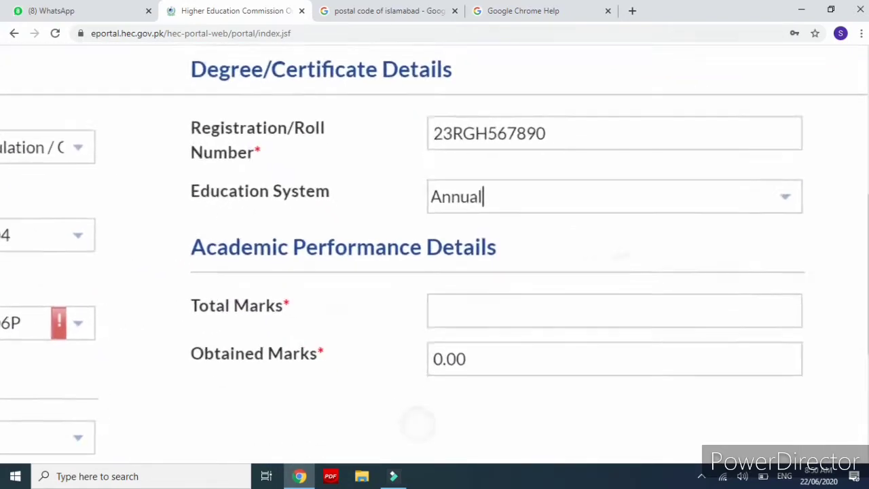
{"action": "left_click", "coordinate": [546, 308]}
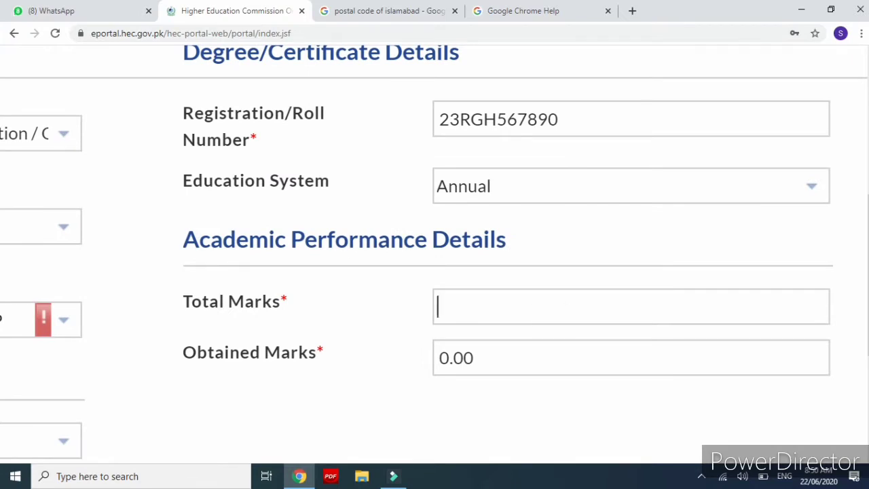
{"action": "type", "text": "850"}
{"action": "left_click", "coordinate": [507, 364]}
{"action": "key", "text": "BackSpace"}
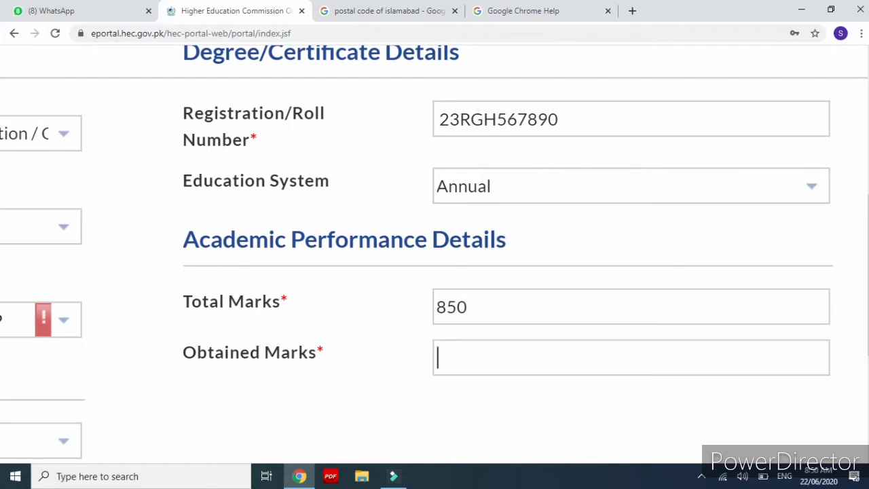
{"action": "type", "text": "670"}
{"action": "scroll", "coordinate": [435, 254], "scroll_direction": "down", "scroll_amount": 2}
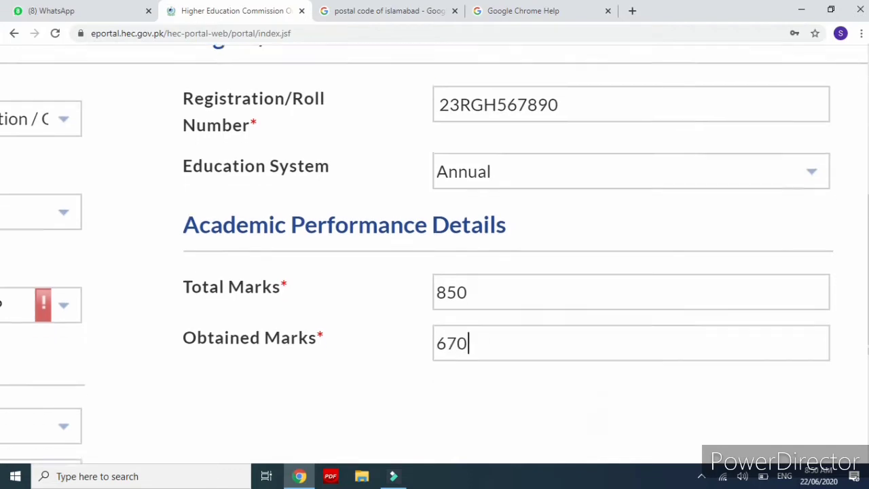
{"action": "scroll", "coordinate": [515, 312], "scroll_direction": "up", "scroll_amount": 2}
{"action": "scroll", "coordinate": [514, 312], "scroll_direction": "down", "scroll_amount": 5}
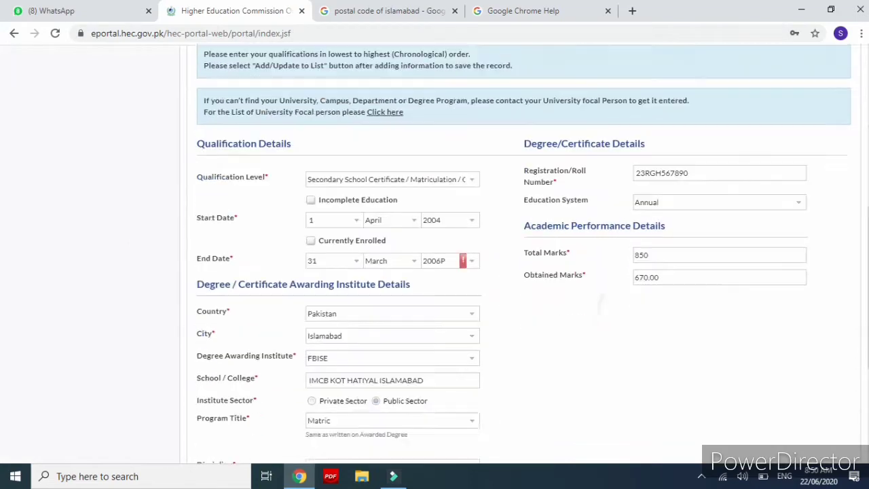
{"action": "scroll", "coordinate": [515, 272], "scroll_direction": "down", "scroll_amount": 3}
{"action": "scroll", "coordinate": [434, 253], "scroll_direction": "down", "scroll_amount": 1}
{"action": "scroll", "coordinate": [397, 295], "scroll_direction": "up", "scroll_amount": 4}
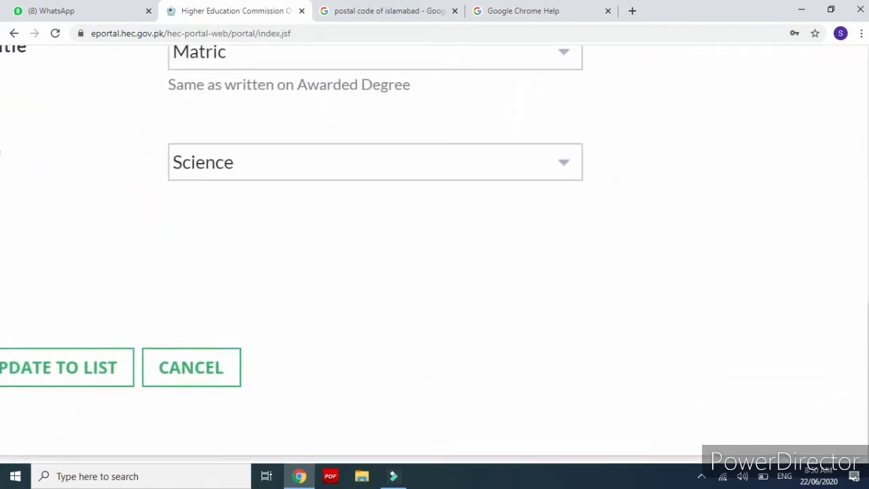
{"action": "scroll", "coordinate": [434, 254], "scroll_direction": "left", "scroll_amount": 3}
{"action": "scroll", "coordinate": [264, 360], "scroll_direction": "up", "scroll_amount": 2}
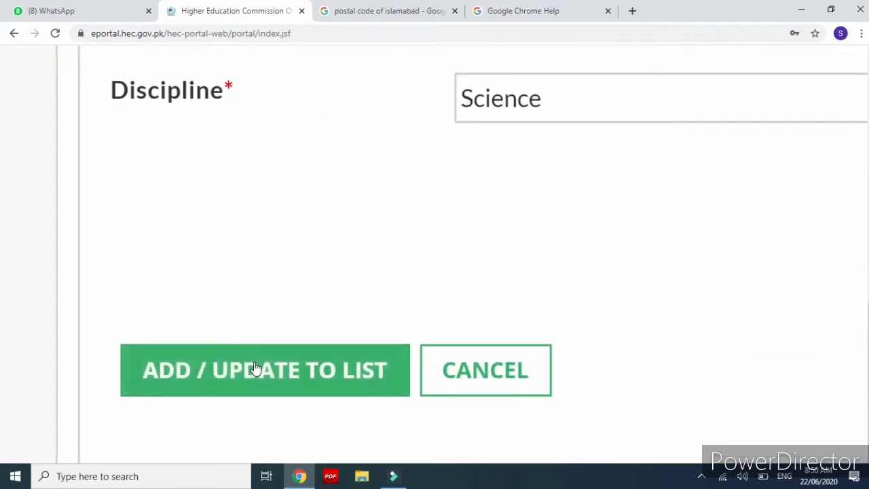
{"action": "scroll", "coordinate": [255, 367], "scroll_direction": "down", "scroll_amount": 3}
{"action": "scroll", "coordinate": [434, 254], "scroll_direction": "up", "scroll_amount": 10}
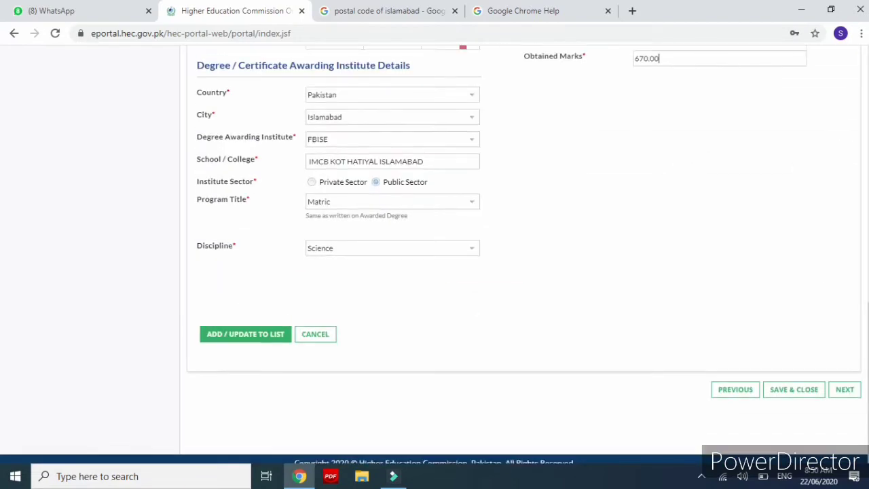
{"action": "scroll", "coordinate": [435, 254], "scroll_direction": "up", "scroll_amount": 2}
{"action": "scroll", "coordinate": [462, 170], "scroll_direction": "up", "scroll_amount": 5}
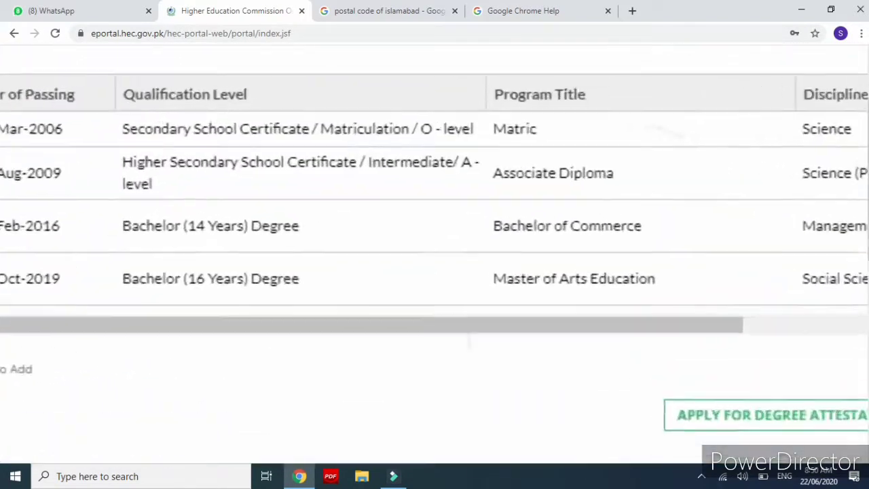
{"action": "scroll", "coordinate": [434, 253], "scroll_direction": "down", "scroll_amount": 2}
{"action": "scroll", "coordinate": [380, 204], "scroll_direction": "up", "scroll_amount": 6}
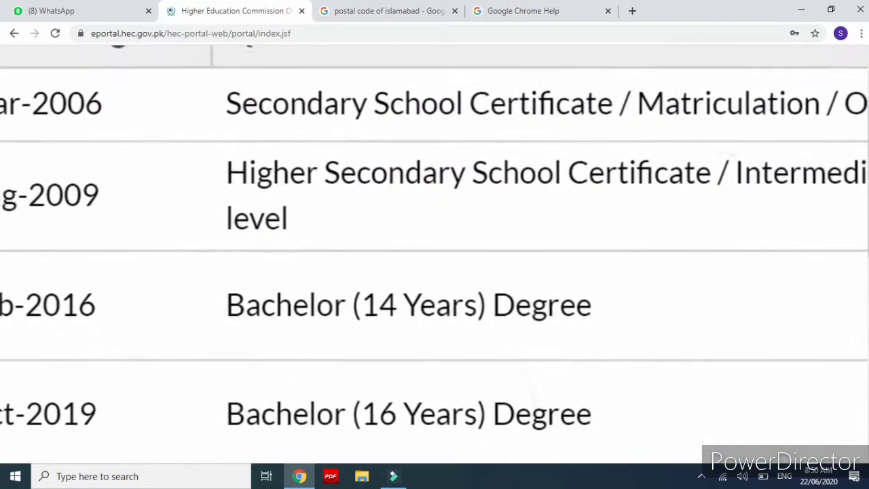
{"action": "scroll", "coordinate": [435, 253], "scroll_direction": "left", "scroll_amount": 4}
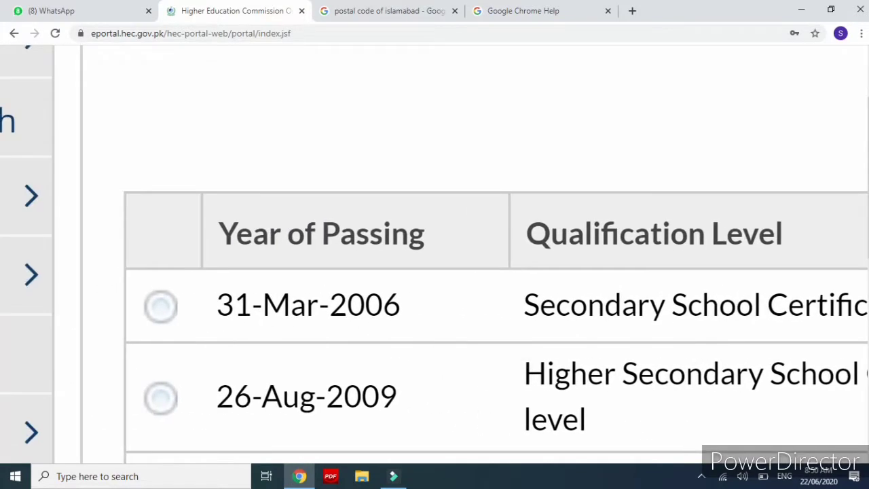
{"action": "scroll", "coordinate": [494, 312], "scroll_direction": "right", "scroll_amount": 4}
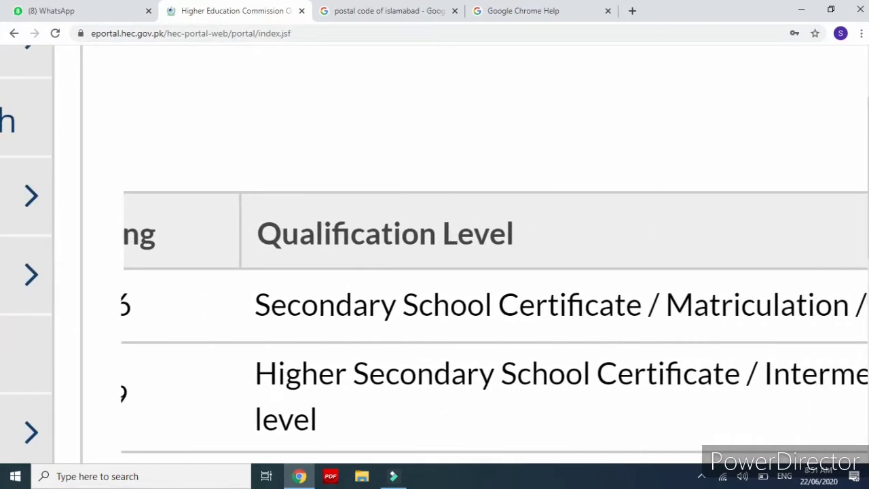
{"action": "scroll", "coordinate": [494, 312], "scroll_direction": "right", "scroll_amount": 1}
{"action": "scroll", "coordinate": [471, 303], "scroll_direction": "right", "scroll_amount": 12}
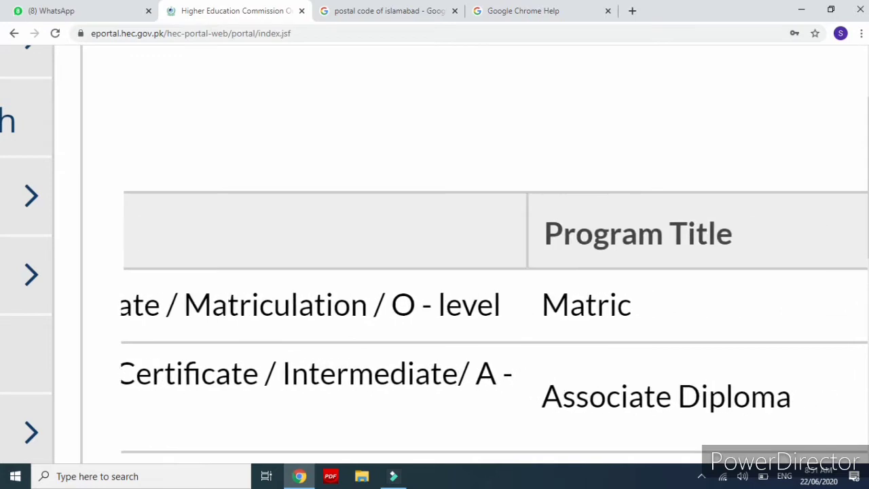
{"action": "scroll", "coordinate": [471, 303], "scroll_direction": "right", "scroll_amount": 5}
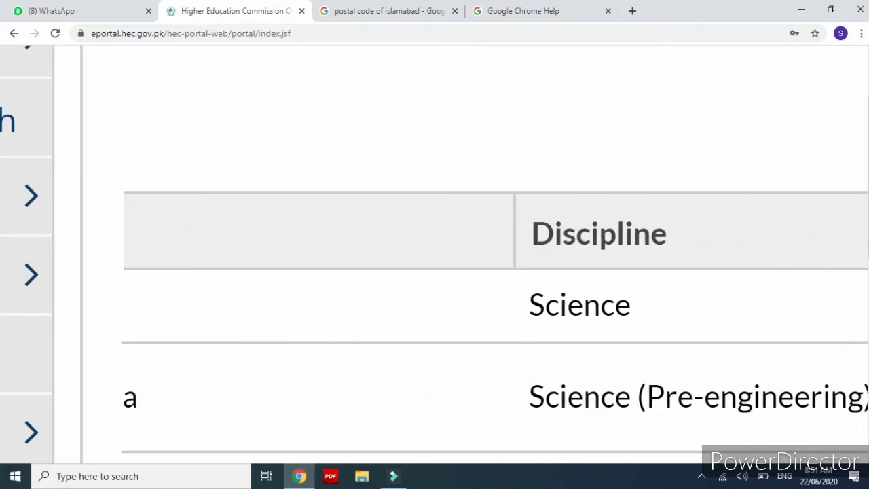
{"action": "scroll", "coordinate": [471, 303], "scroll_direction": "down", "scroll_amount": 2}
{"action": "scroll", "coordinate": [471, 303], "scroll_direction": "down", "scroll_amount": 2}
{"action": "scroll", "coordinate": [470, 303], "scroll_direction": "down", "scroll_amount": 2}
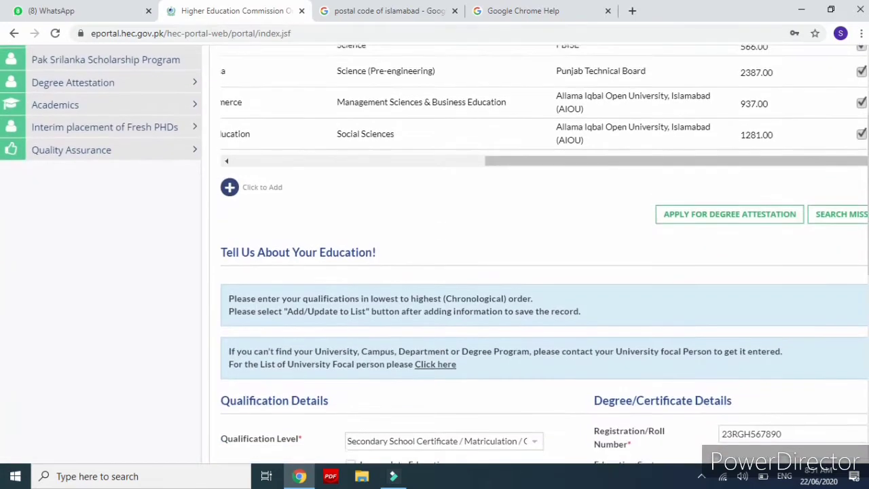
Clear the qualification form with 'Click to Add' and look over the now-blank required fields
{"action": "left_click", "coordinate": [230, 186]}
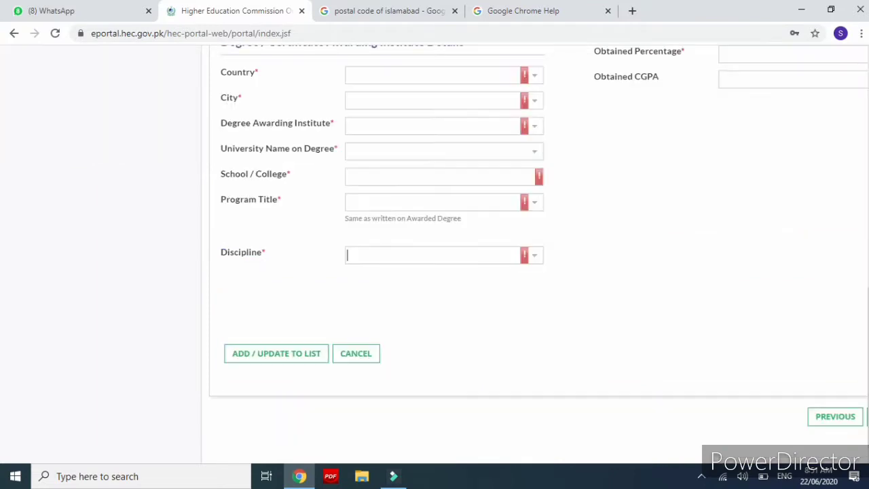
{"action": "scroll", "coordinate": [471, 271], "scroll_direction": "up", "scroll_amount": 3}
{"action": "scroll", "coordinate": [435, 251], "scroll_direction": "up", "scroll_amount": 2}
{"action": "scroll", "coordinate": [435, 251], "scroll_direction": "up", "scroll_amount": 3}
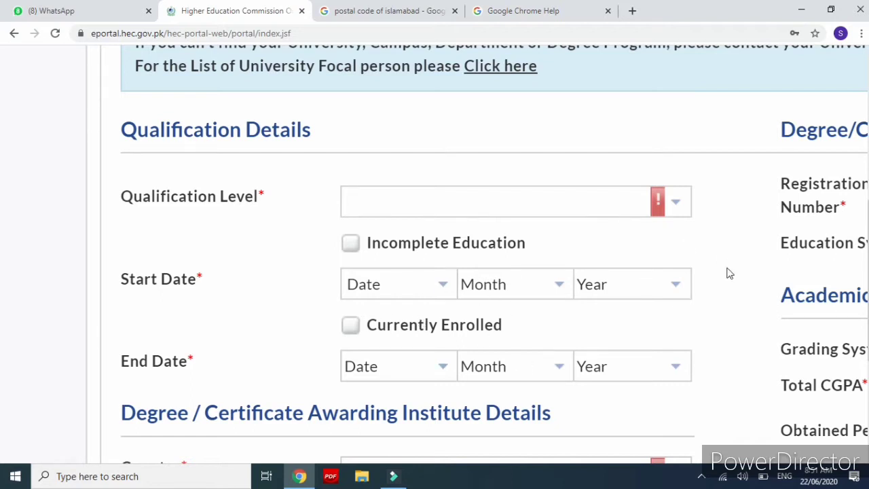
{"action": "scroll", "coordinate": [593, 361], "scroll_direction": "down", "scroll_amount": 5}
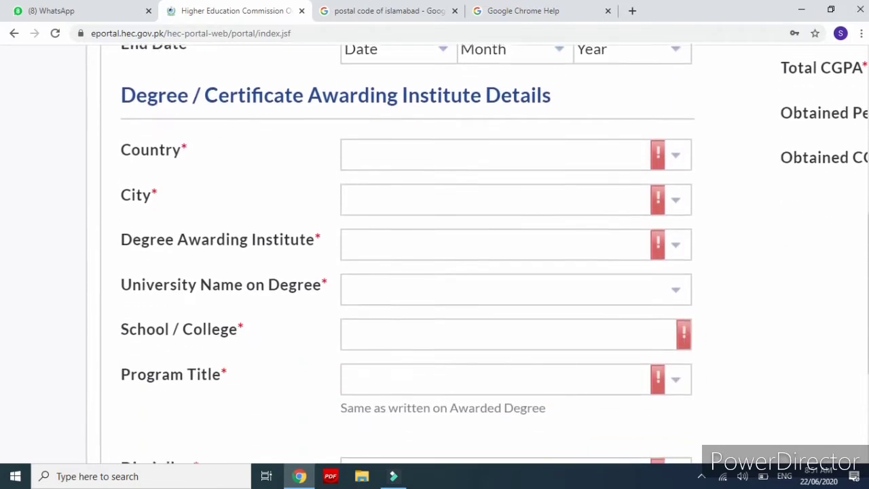
{"action": "scroll", "coordinate": [434, 258], "scroll_direction": "down", "scroll_amount": 2}
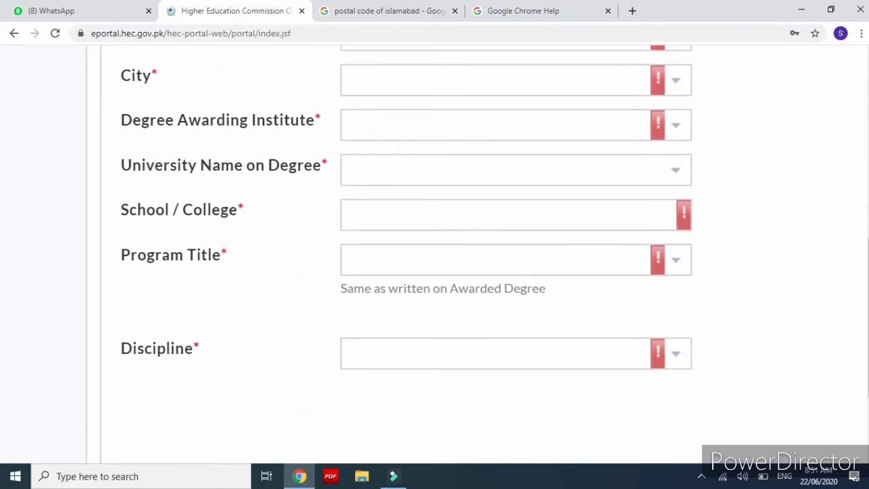
{"action": "scroll", "coordinate": [434, 258], "scroll_direction": "down", "scroll_amount": 2}
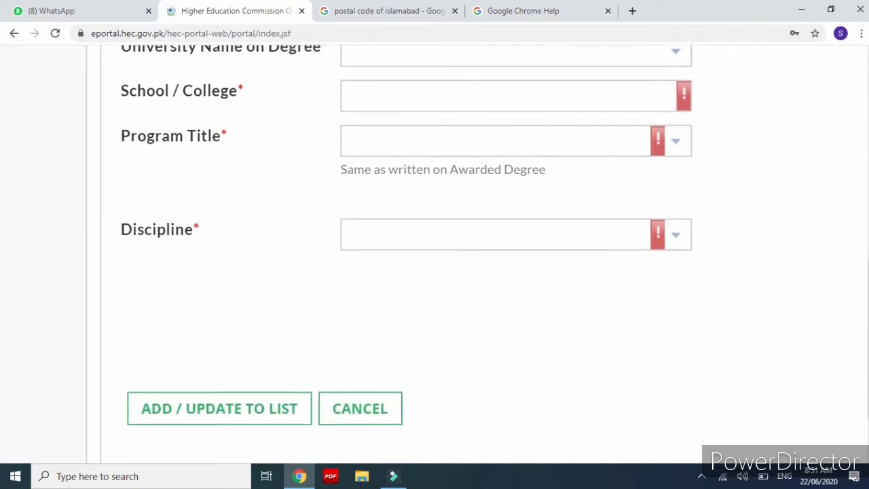
{"action": "scroll", "coordinate": [434, 258], "scroll_direction": "up", "scroll_amount": 6}
{"action": "scroll", "coordinate": [435, 258], "scroll_direction": "down", "scroll_amount": 2}
{"action": "scroll", "coordinate": [435, 258], "scroll_direction": "right", "scroll_amount": 1}
{"action": "scroll", "coordinate": [434, 258], "scroll_direction": "down", "scroll_amount": 3}
{"action": "scroll", "coordinate": [435, 258], "scroll_direction": "left", "scroll_amount": 4}
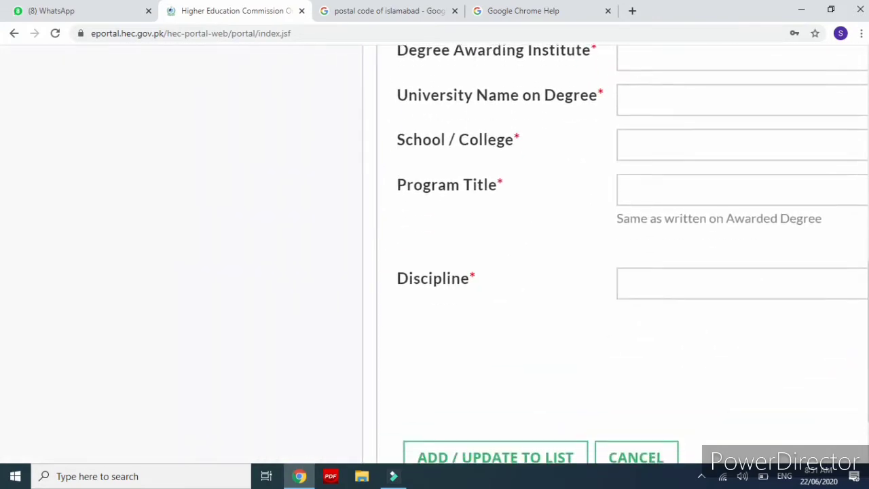
{"action": "scroll", "coordinate": [435, 258], "scroll_direction": "right", "scroll_amount": 1}
{"action": "scroll", "coordinate": [435, 258], "scroll_direction": "up", "scroll_amount": 4}
{"action": "scroll", "coordinate": [435, 258], "scroll_direction": "right", "scroll_amount": 2}
{"action": "scroll", "coordinate": [435, 258], "scroll_direction": "up", "scroll_amount": 1}
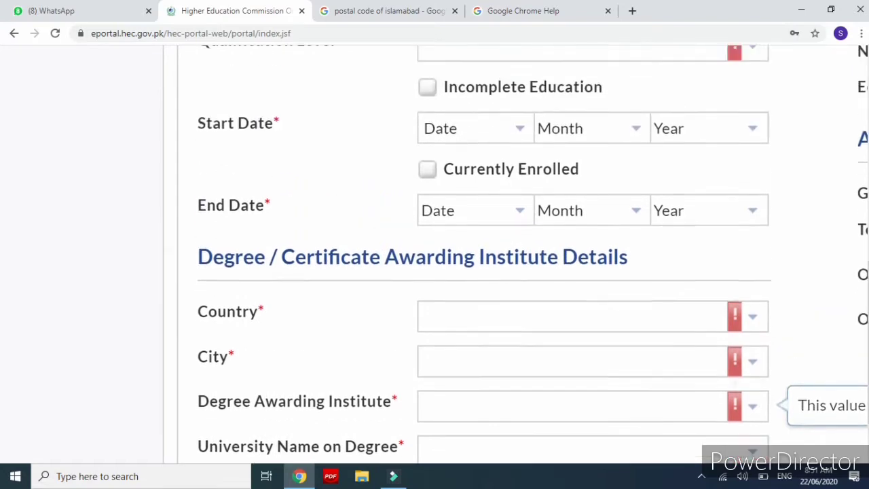
{"action": "scroll", "coordinate": [434, 258], "scroll_direction": "down", "scroll_amount": 6}
{"action": "scroll", "coordinate": [435, 258], "scroll_direction": "up", "scroll_amount": 1}
{"action": "scroll", "coordinate": [434, 258], "scroll_direction": "right", "scroll_amount": 1}
{"action": "scroll", "coordinate": [656, 264], "scroll_direction": "up", "scroll_amount": 3}
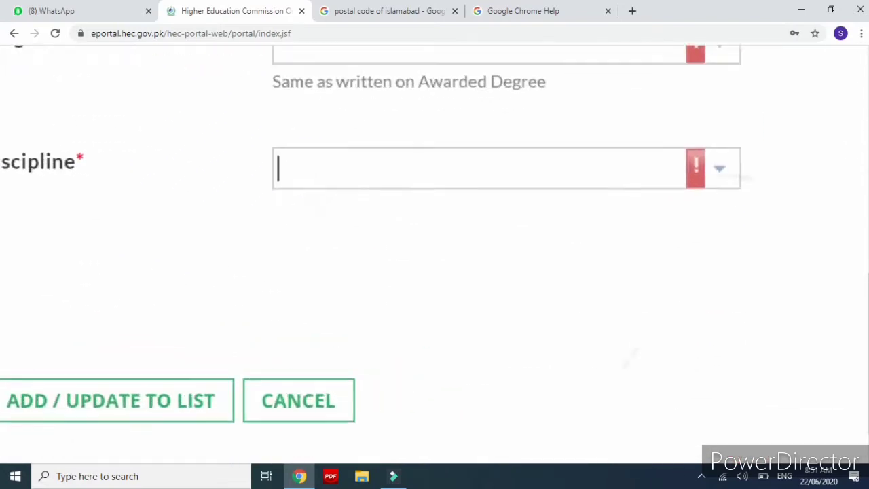
Open the Discipline dropdown and close it again without choosing a value
{"action": "left_click", "coordinate": [715, 160]}
{"action": "left_click", "coordinate": [714, 161]}
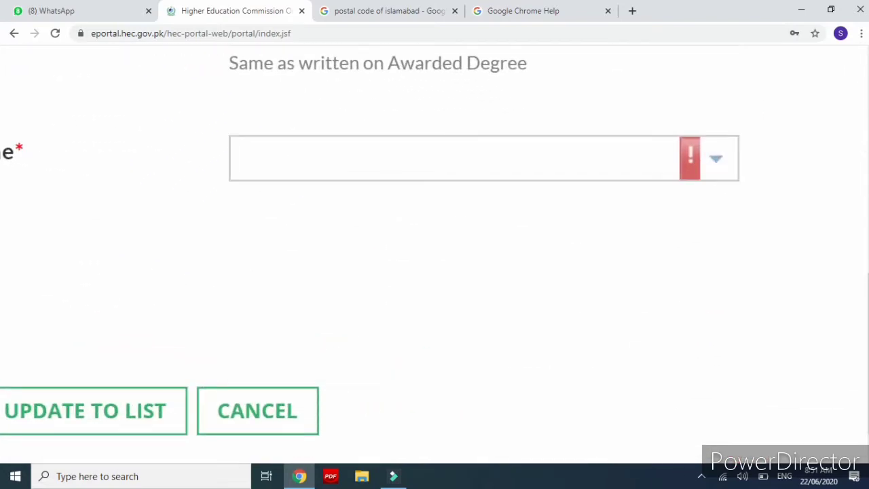
{"action": "scroll", "coordinate": [435, 258], "scroll_direction": "down", "scroll_amount": 3}
{"action": "scroll", "coordinate": [434, 258], "scroll_direction": "up", "scroll_amount": 2}
{"action": "scroll", "coordinate": [478, 248], "scroll_direction": "up", "scroll_amount": 3}
{"action": "scroll", "coordinate": [434, 258], "scroll_direction": "left", "scroll_amount": 2}
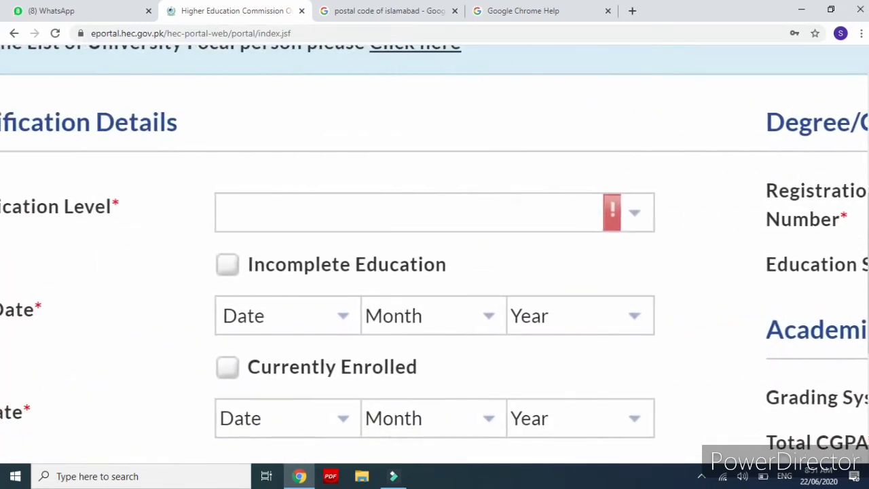
{"action": "scroll", "coordinate": [434, 258], "scroll_direction": "up", "scroll_amount": 1}
Choose 'Higher Secondary School Certificate / Intermediate/ A - level' as the Qualification Level
{"action": "left_click", "coordinate": [712, 234]}
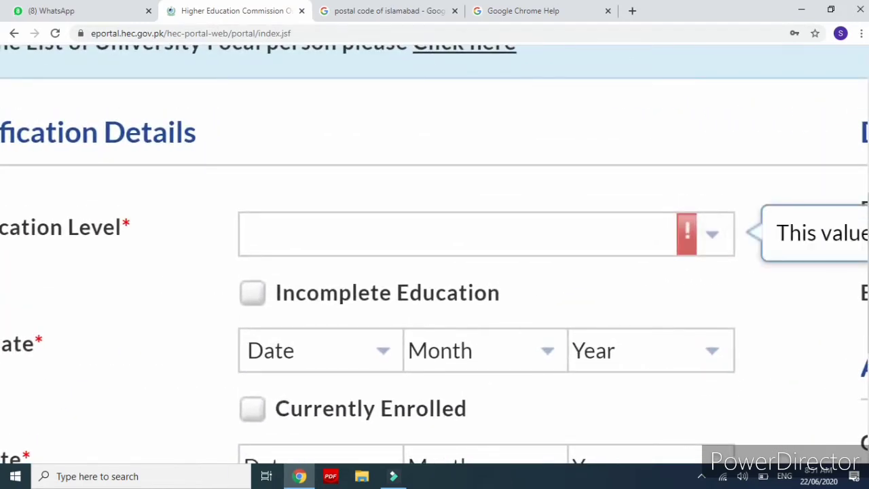
{"action": "left_click", "coordinate": [712, 234]}
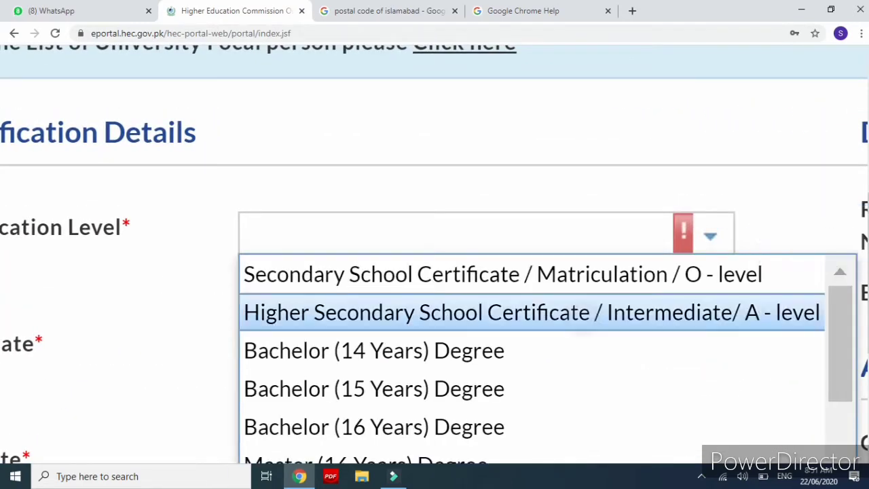
{"action": "left_click", "coordinate": [532, 312]}
{"action": "scroll", "coordinate": [434, 258], "scroll_direction": "down", "scroll_amount": 4}
{"action": "scroll", "coordinate": [435, 258], "scroll_direction": "down", "scroll_amount": 5}
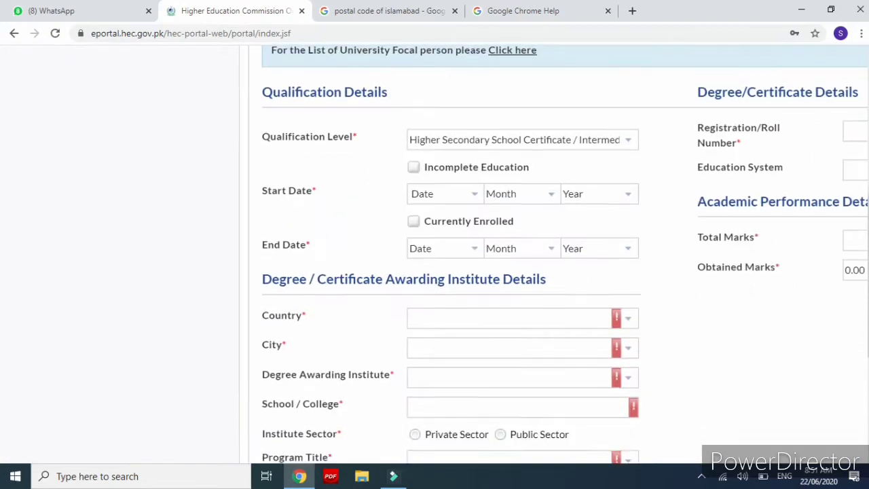
{"action": "scroll", "coordinate": [434, 258], "scroll_direction": "up", "scroll_amount": 2}
{"action": "scroll", "coordinate": [435, 258], "scroll_direction": "up", "scroll_amount": 5}
{"action": "left_click", "coordinate": [563, 254]}
{"action": "scroll", "coordinate": [435, 258], "scroll_direction": "down", "scroll_amount": 8}
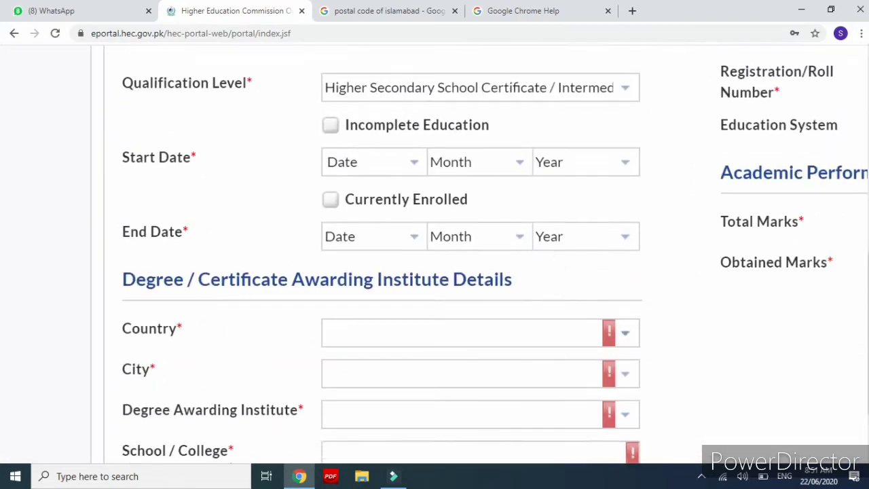
{"action": "scroll", "coordinate": [435, 258], "scroll_direction": "up", "scroll_amount": 8}
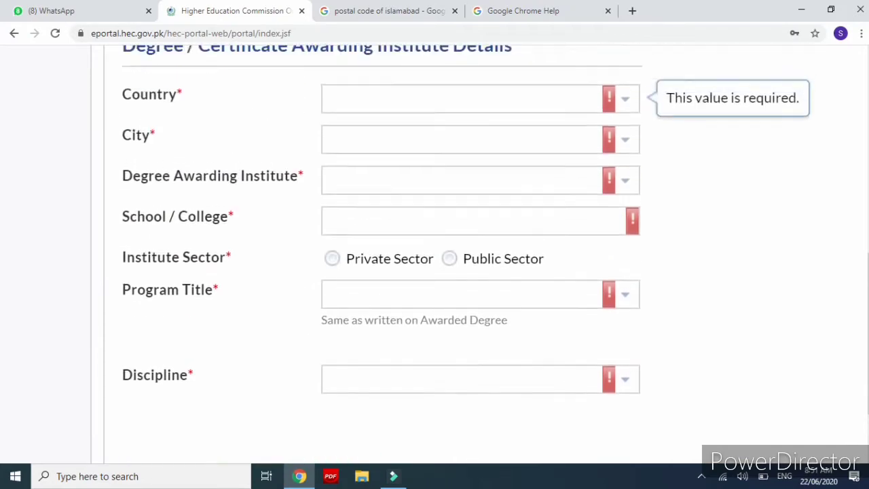
{"action": "scroll", "coordinate": [435, 258], "scroll_direction": "down", "scroll_amount": 3}
{"action": "scroll", "coordinate": [435, 258], "scroll_direction": "down", "scroll_amount": 2}
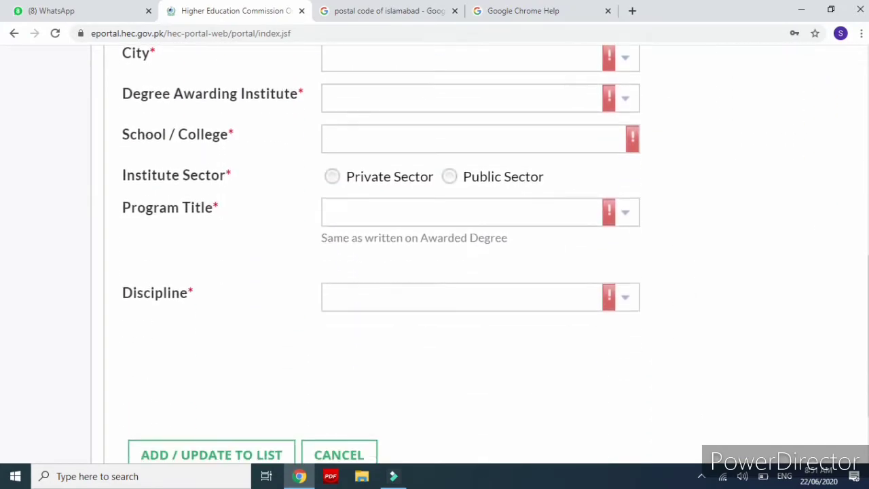
{"action": "scroll", "coordinate": [434, 258], "scroll_direction": "up", "scroll_amount": 6}
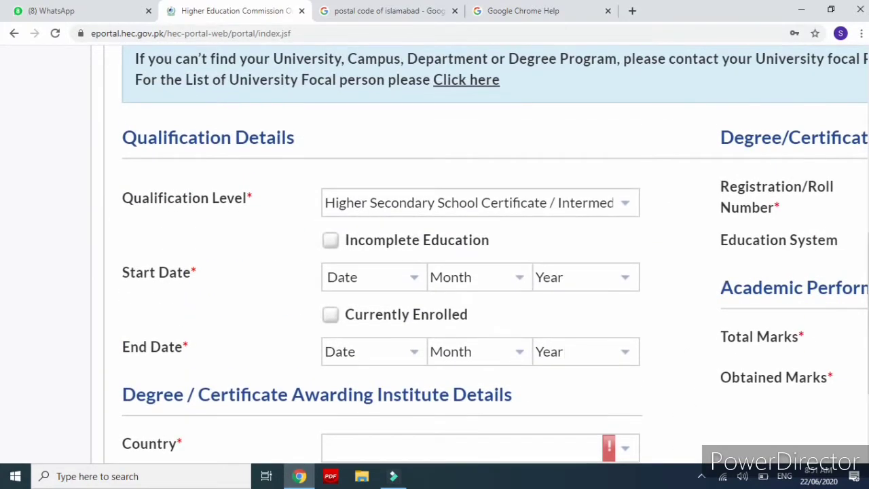
{"action": "scroll", "coordinate": [379, 285], "scroll_direction": "up", "scroll_amount": 3}
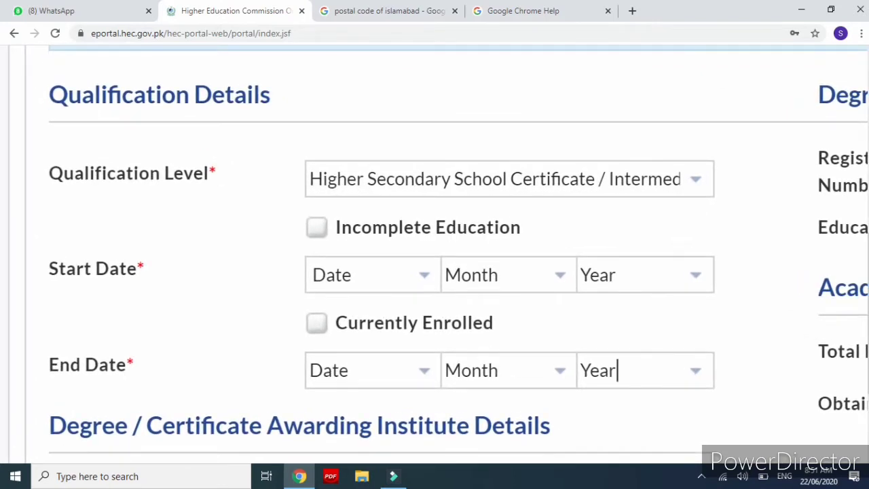
Enter the Start Date as day 1, April, year 2006
{"action": "left_click", "coordinate": [378, 279]}
{"action": "key", "text": "BackSpace"}
{"action": "key", "text": "BackSpace"}
{"action": "key", "text": "BackSpace"}
{"action": "key", "text": "BackSpace"}
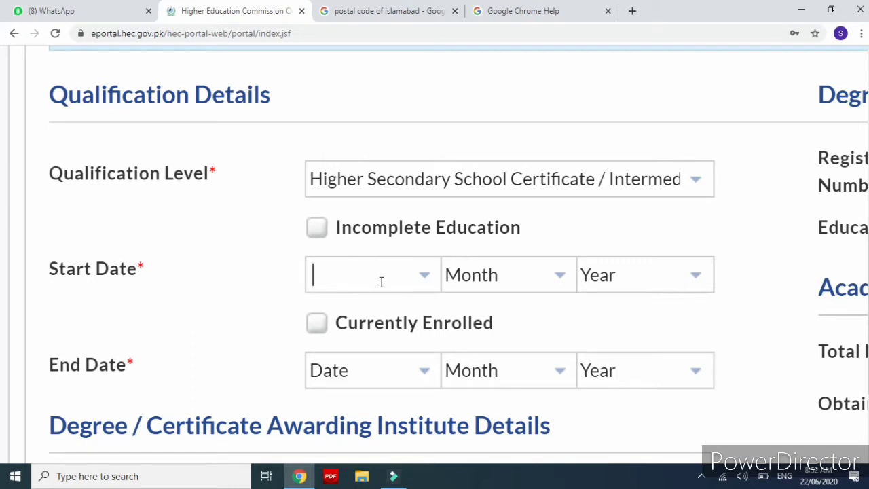
{"action": "type", "text": "1"}
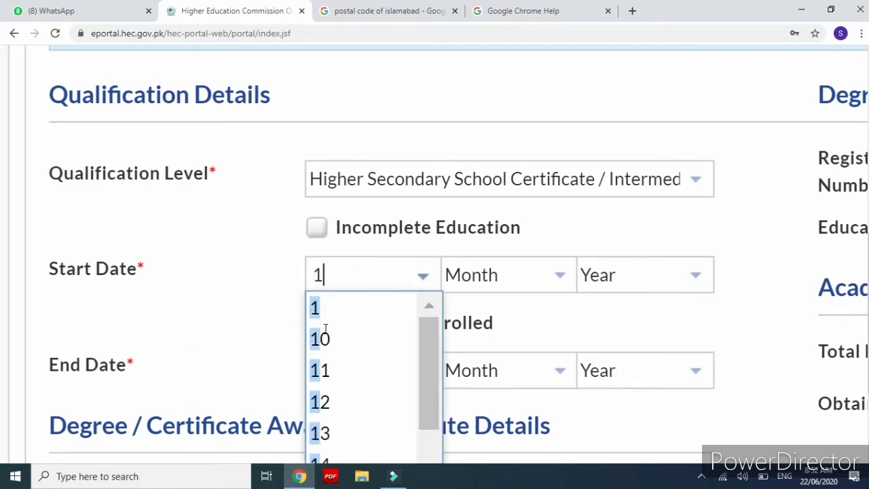
{"action": "left_click", "coordinate": [315, 317]}
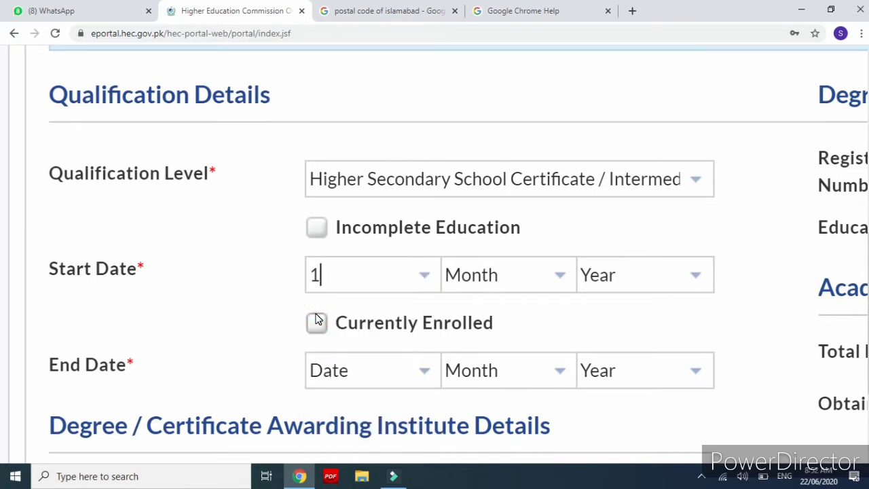
{"action": "left_click", "coordinate": [505, 279]}
{"action": "key", "text": "BackSpace"}
{"action": "key", "text": "BackSpace"}
{"action": "key", "text": "BackSpace"}
{"action": "key", "text": "BackSpace"}
{"action": "key", "text": "BackSpace"}
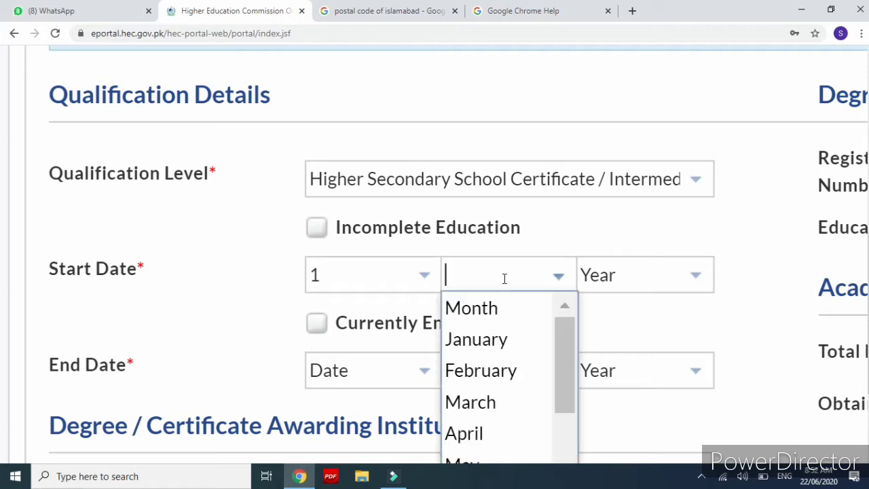
{"action": "type", "text": "AR"}
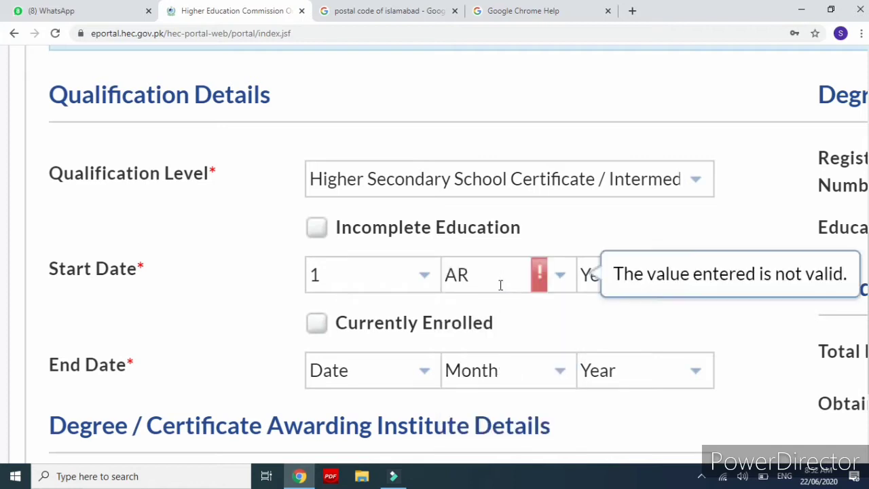
{"action": "type", "text": "IL"}
{"action": "key", "text": "BackSpace"}
{"action": "key", "text": "BackSpace"}
{"action": "key", "text": "BackSpace"}
{"action": "type", "text": "PRIL"}
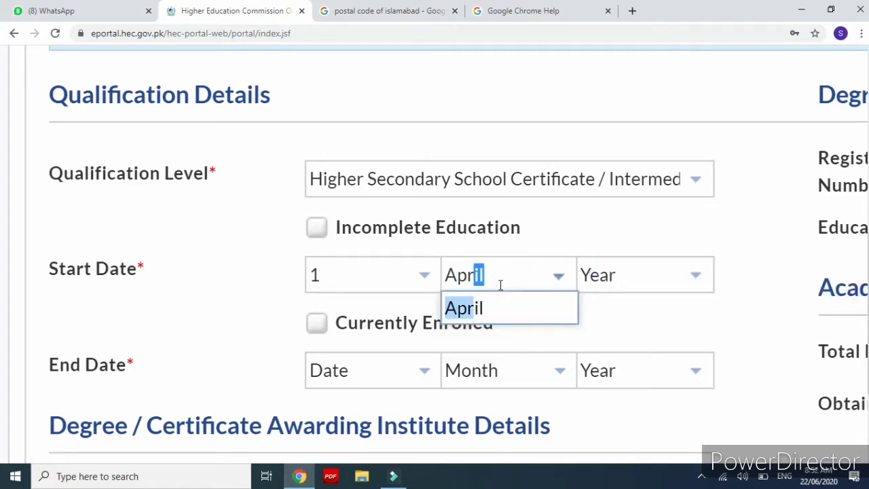
{"action": "left_click", "coordinate": [487, 310]}
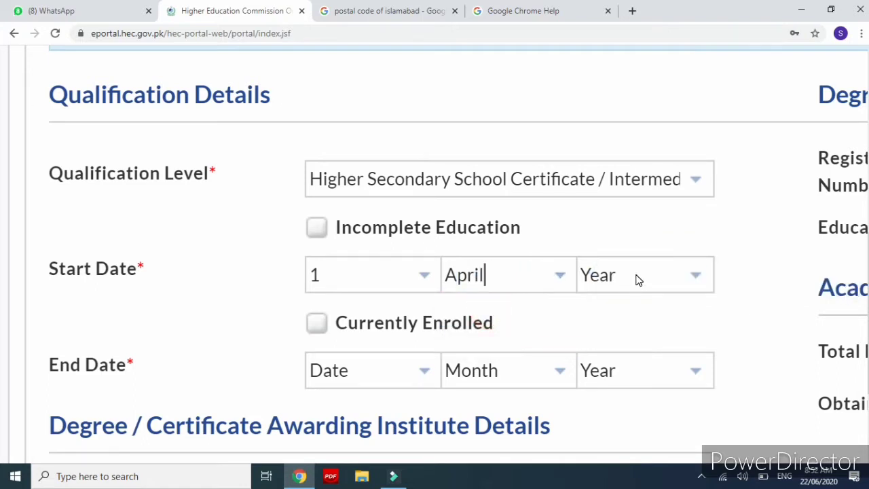
{"action": "left_click", "coordinate": [636, 274]}
{"action": "key", "text": "BackSpace"}
{"action": "key", "text": "BackSpace"}
{"action": "key", "text": "BackSpace"}
{"action": "key", "text": "BackSpace"}
{"action": "type", "text": "2006"}
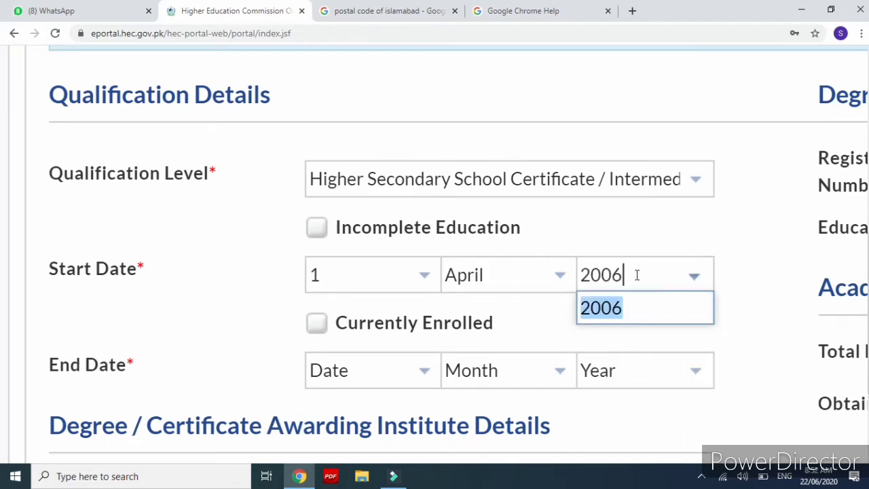
{"action": "key", "text": "Return"}
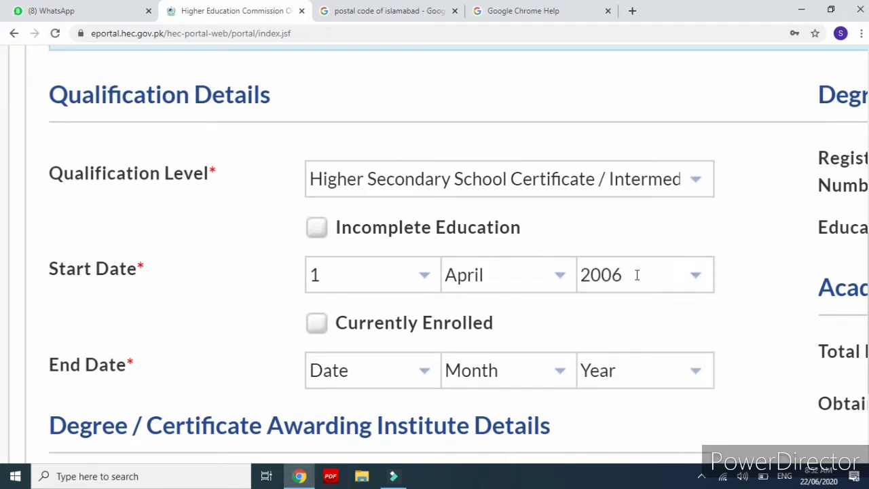
Enter the End Date as day 31 and March, typing 2008 as the year
{"action": "left_click", "coordinate": [372, 372]}
{"action": "key", "text": "BackSpace"}
{"action": "key", "text": "BackSpace"}
{"action": "key", "text": "BackSpace"}
{"action": "key", "text": "BackSpace"}
{"action": "type", "text": "31"}
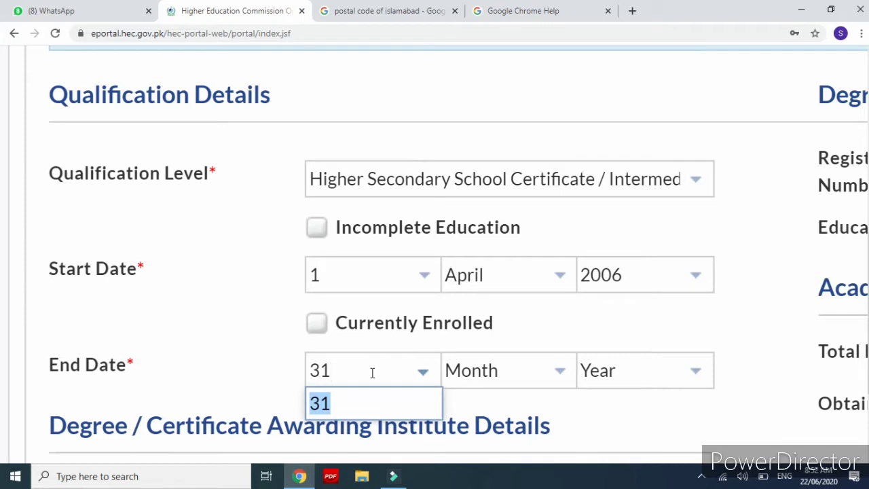
{"action": "left_click", "coordinate": [482, 372]}
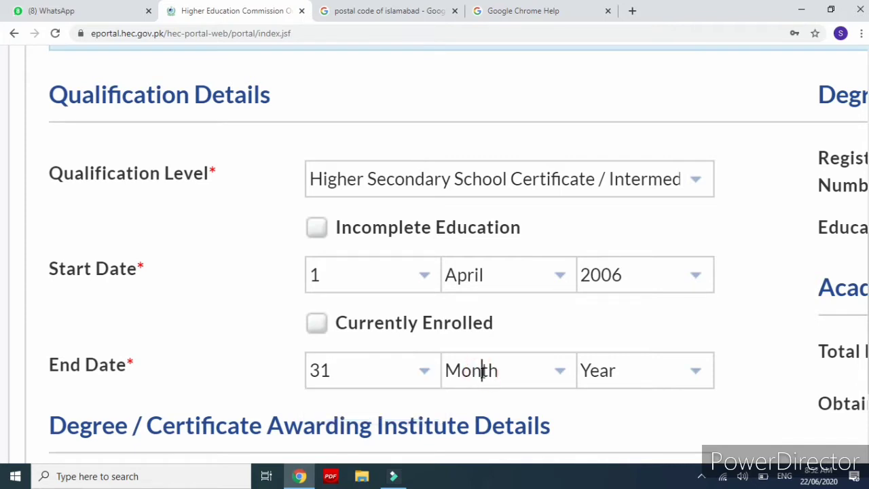
{"action": "key", "text": "BackSpace"}
{"action": "key", "text": "BackSpace"}
{"action": "key", "text": "BackSpace"}
{"action": "key", "text": "BackSpace"}
{"action": "key", "text": "BackSpace"}
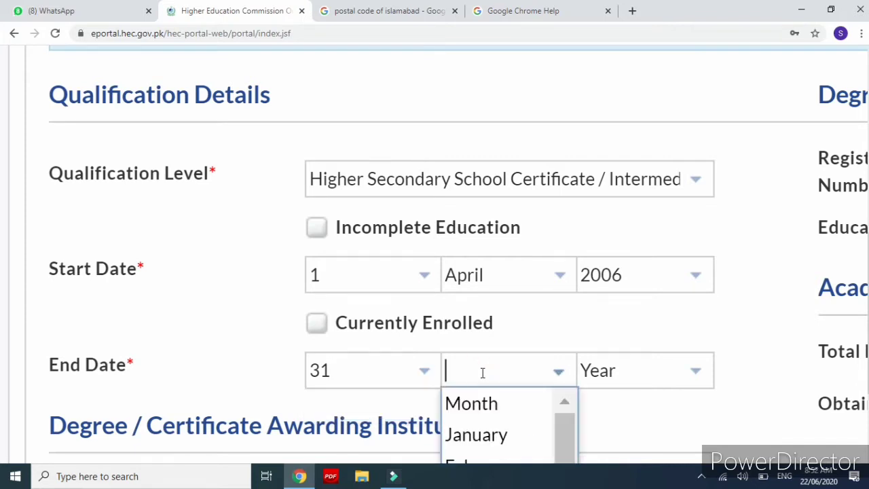
{"action": "type", "text": "MAR"}
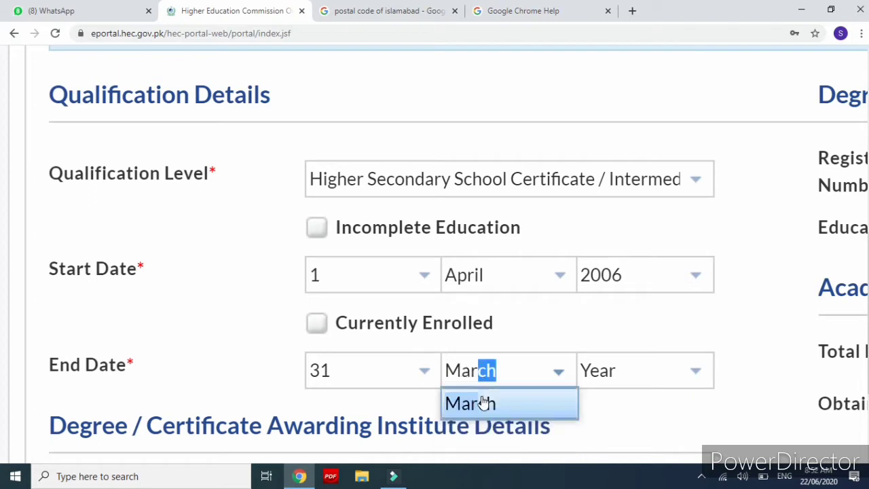
{"action": "left_click", "coordinate": [484, 405]}
{"action": "left_click", "coordinate": [605, 374]}
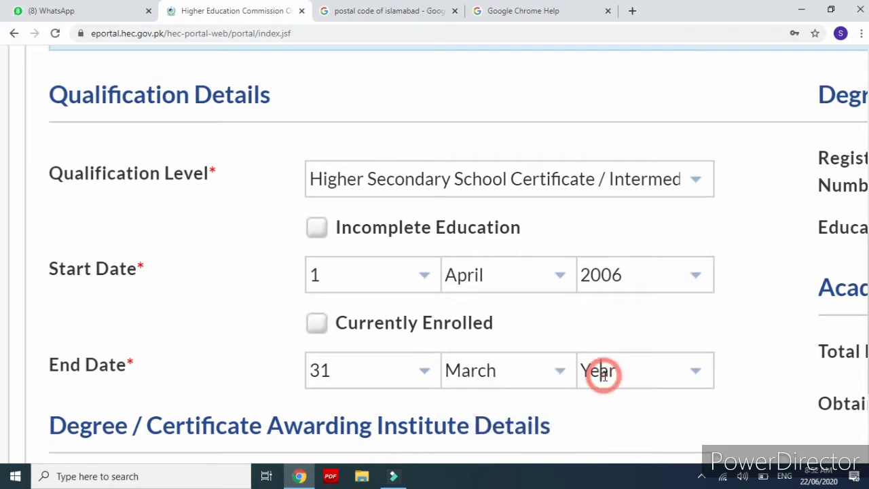
{"action": "key", "text": "Right"}
{"action": "key", "text": "BackSpace"}
{"action": "key", "text": "BackSpace"}
{"action": "key", "text": "BackSpace"}
{"action": "key", "text": "BackSpace"}
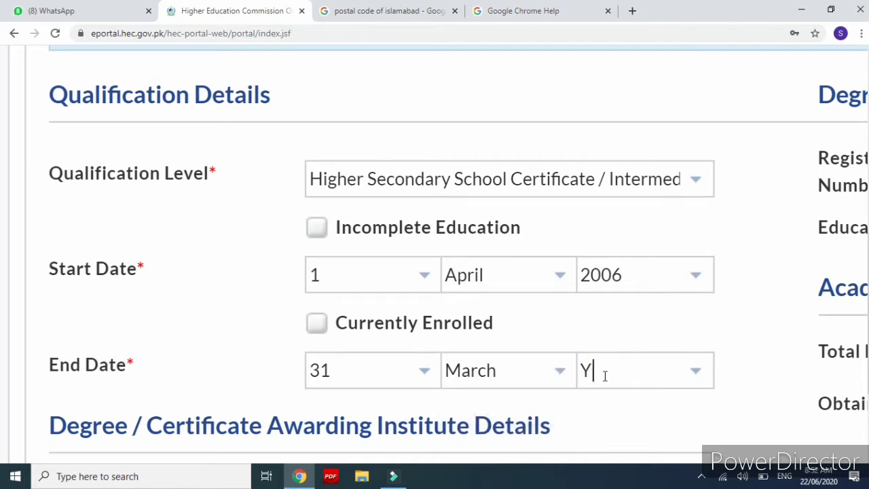
{"action": "type", "text": "2"}
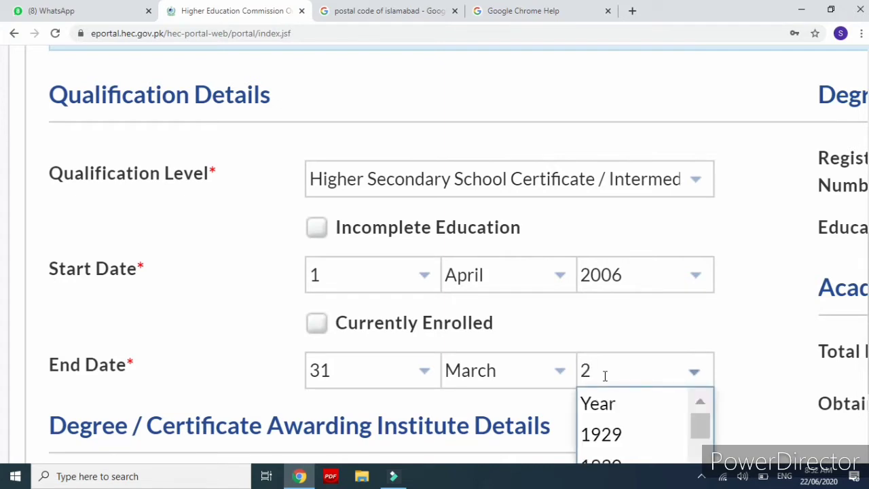
{"action": "type", "text": "00"}
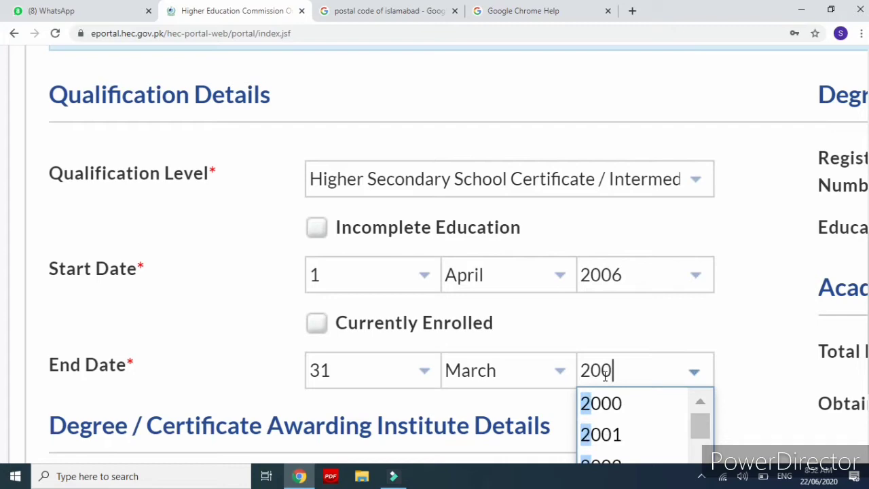
{"action": "type", "text": "8"}
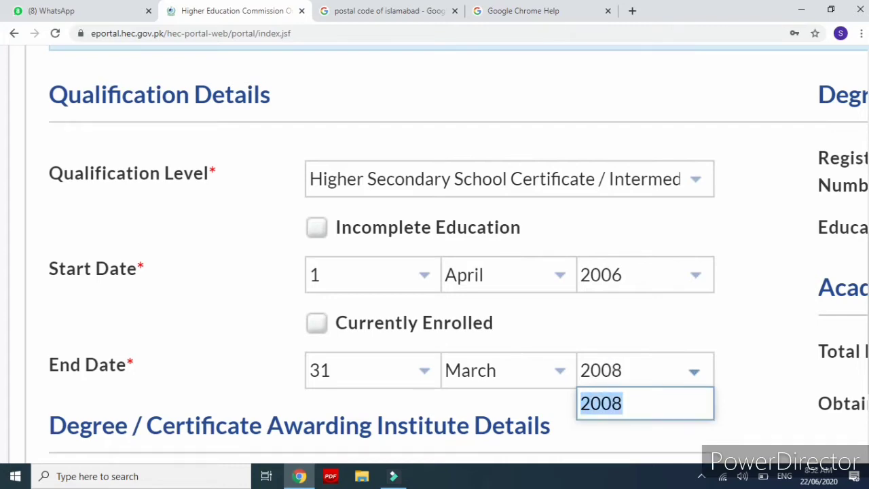
Set the institute's Country to Pakistan and City to Islamabad
{"action": "scroll", "coordinate": [520, 359], "scroll_direction": "down", "scroll_amount": 2}
{"action": "scroll", "coordinate": [615, 358], "scroll_direction": "down", "scroll_amount": 2}
{"action": "scroll", "coordinate": [615, 358], "scroll_direction": "down", "scroll_amount": 2}
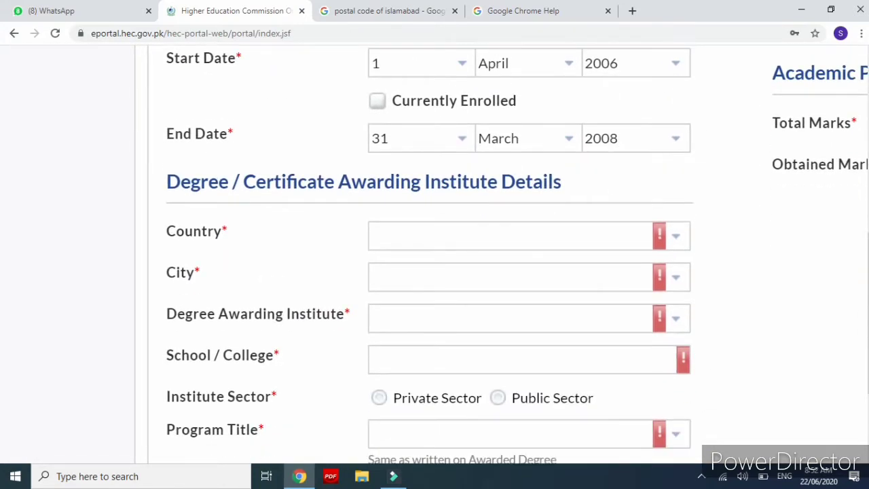
{"action": "left_click", "coordinate": [678, 242]}
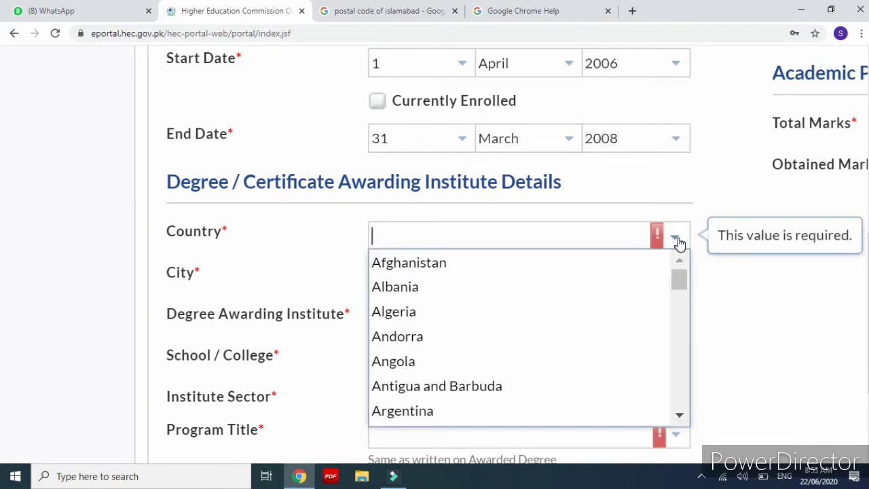
{"action": "type", "text": "P"}
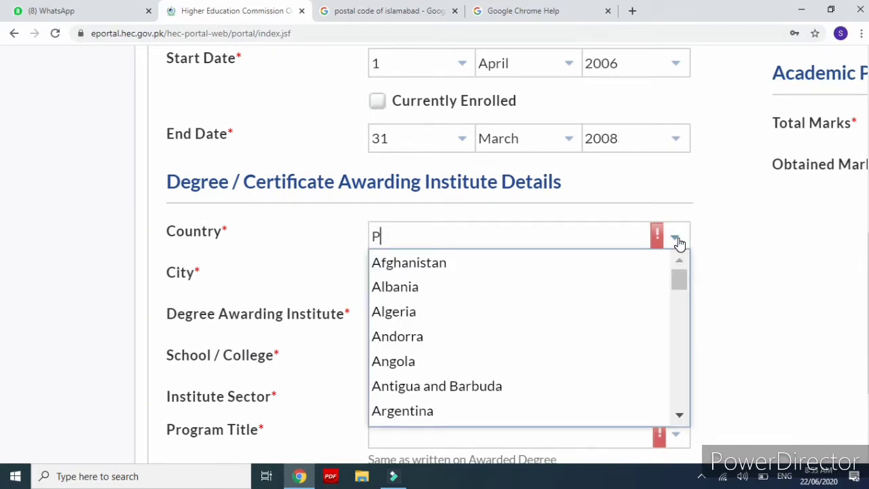
{"action": "type", "text": "AKIST"}
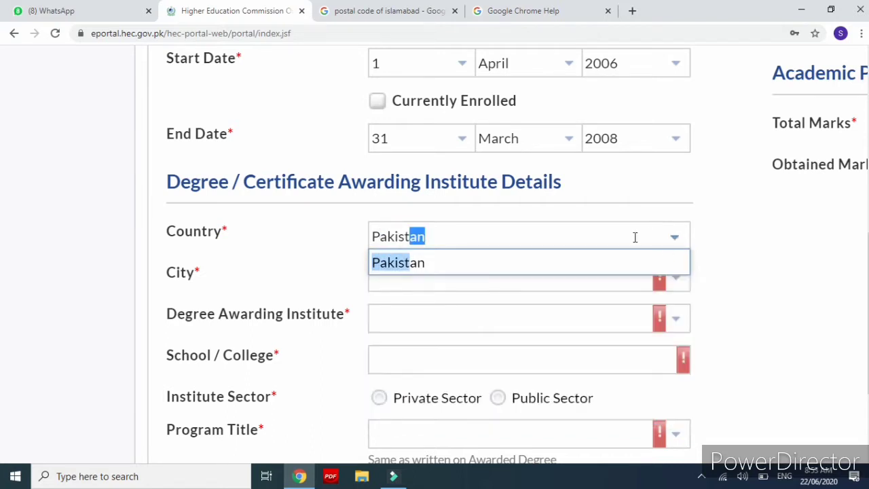
{"action": "left_click", "coordinate": [547, 266]}
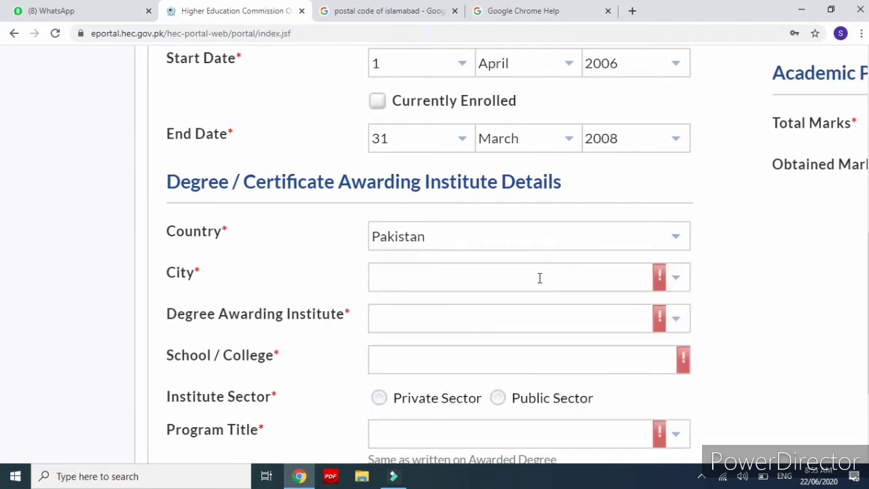
{"action": "left_click", "coordinate": [539, 278]}
{"action": "type", "text": "IS"}
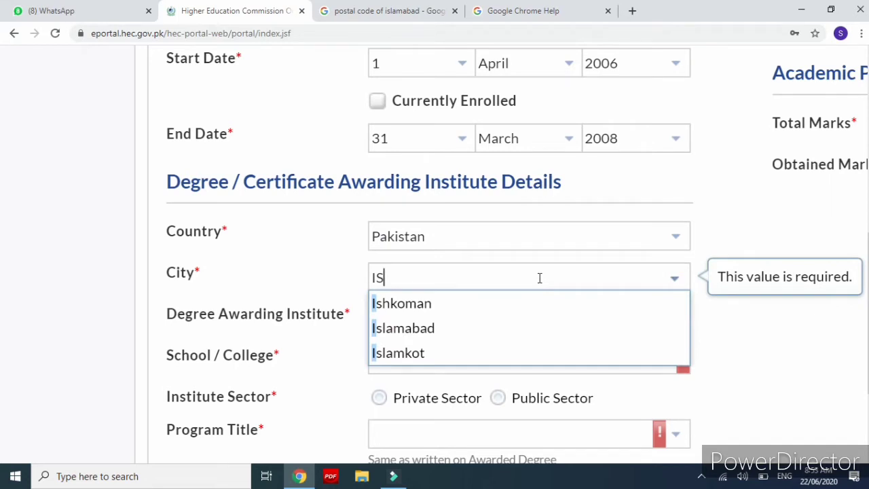
{"action": "type", "text": "LAMABAD"}
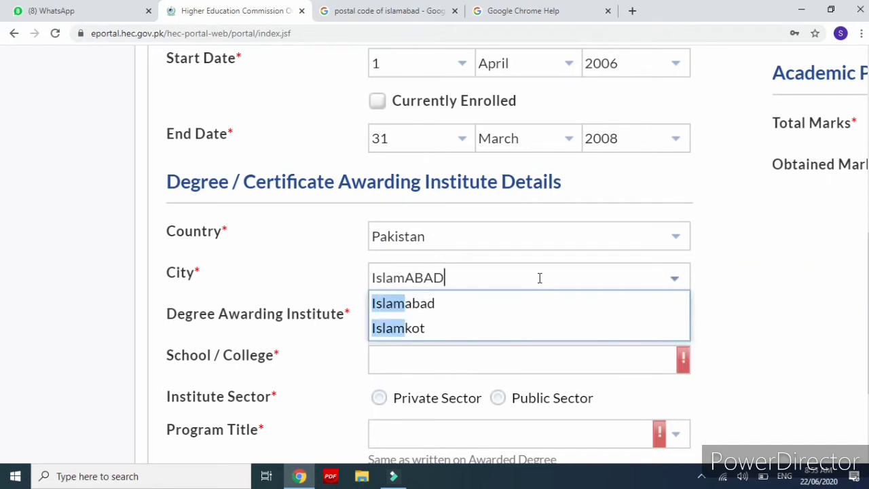
{"action": "left_click", "coordinate": [482, 313]}
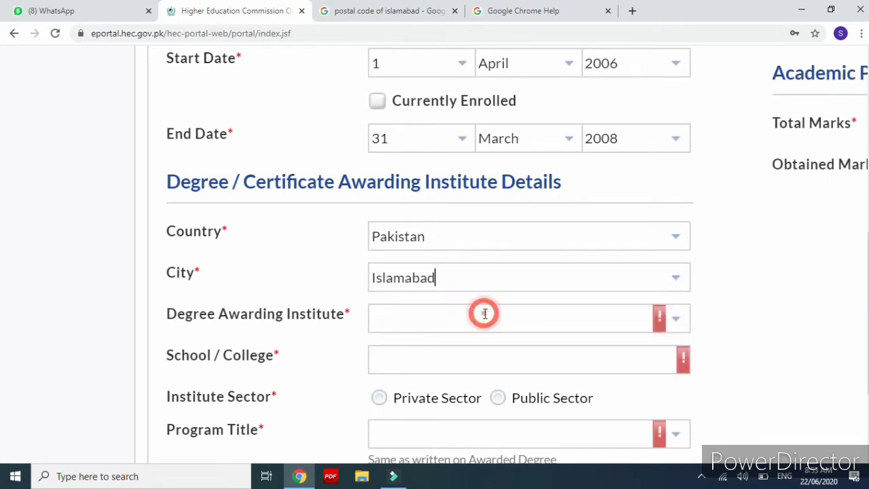
Bring up the Degree Awarding Institute list of options
{"action": "left_click", "coordinate": [481, 326]}
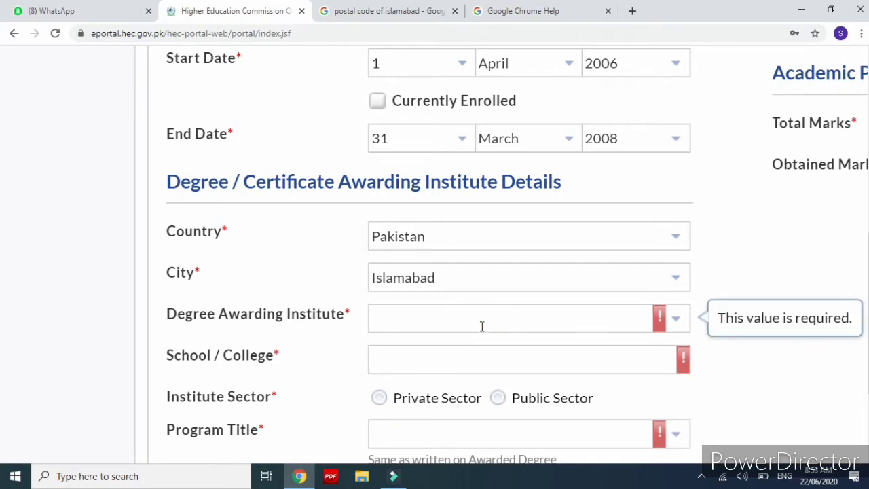
{"action": "left_click", "coordinate": [682, 329]}
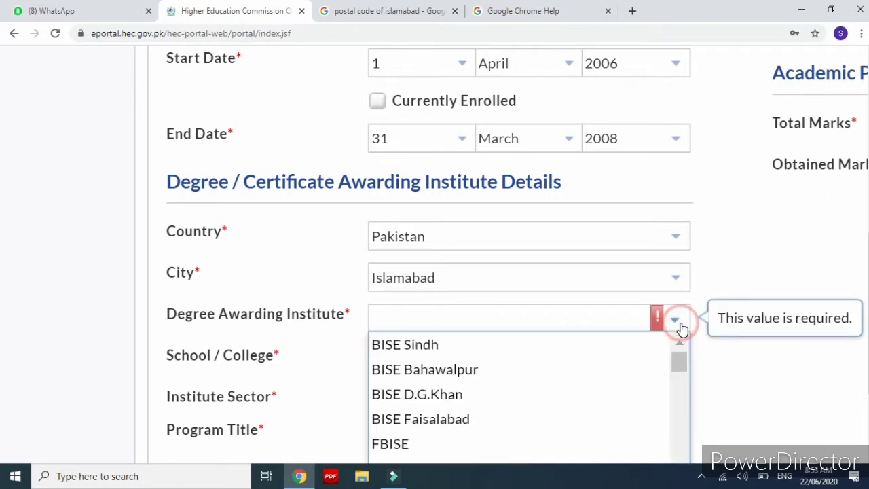
{"action": "scroll", "coordinate": [682, 328], "scroll_direction": "down", "scroll_amount": 2}
{"action": "scroll", "coordinate": [404, 211], "scroll_direction": "up", "scroll_amount": 1}
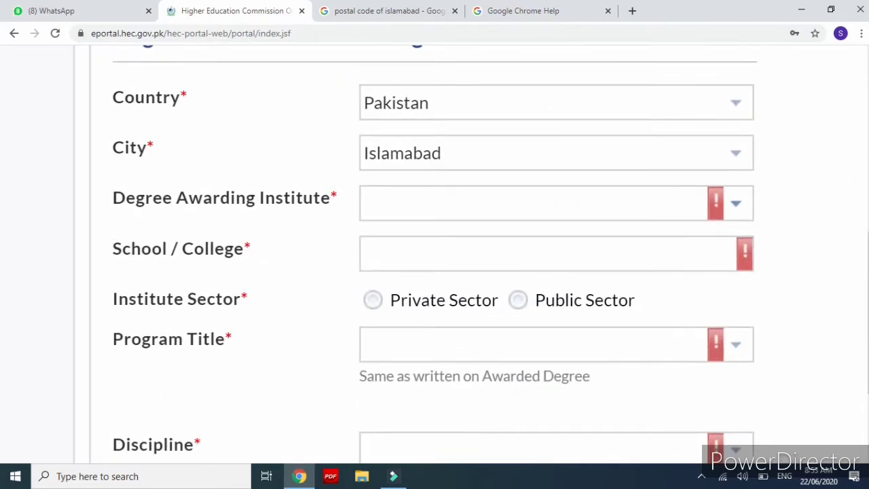
{"action": "left_click", "coordinate": [734, 204]}
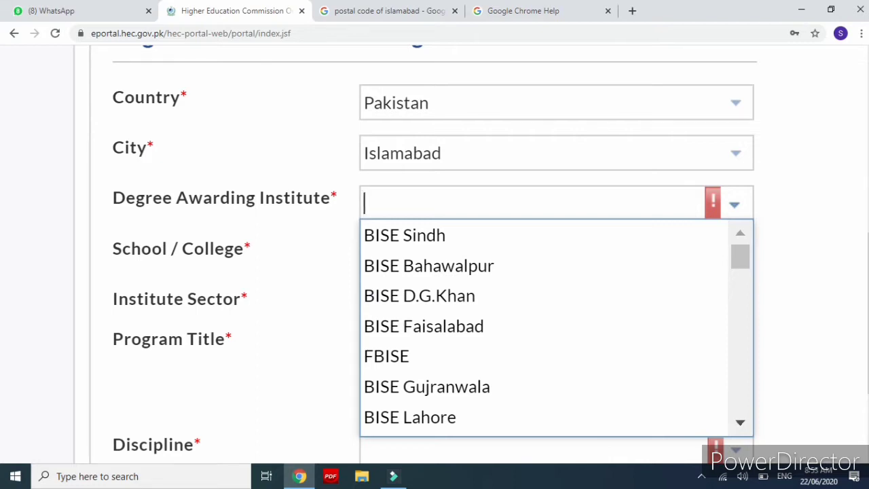
Select FBISE as awarding institute, enter school name 'ABC', and mark it Public Sector
{"action": "left_click", "coordinate": [473, 366]}
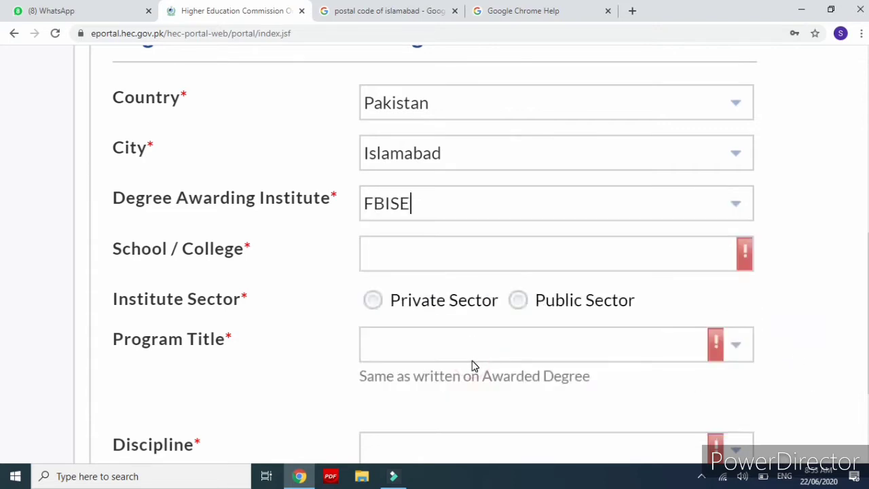
{"action": "left_click", "coordinate": [503, 248]}
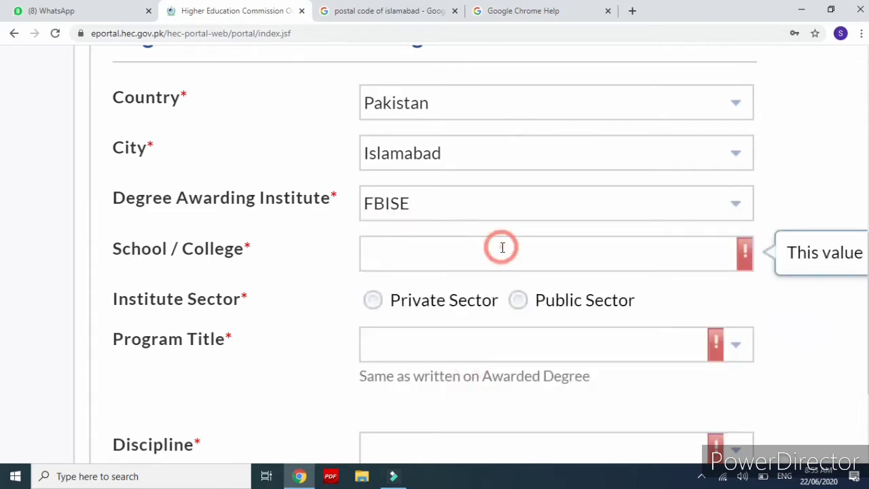
{"action": "type", "text": "ABC"}
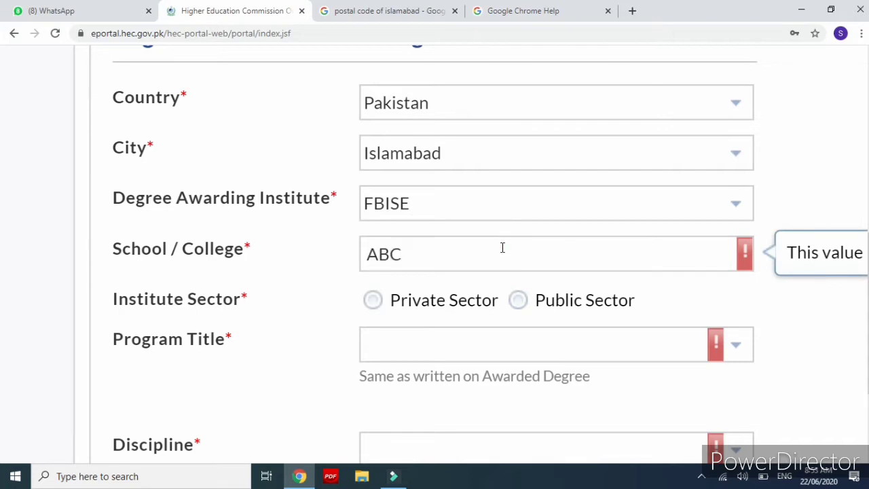
{"action": "left_click", "coordinate": [523, 307]}
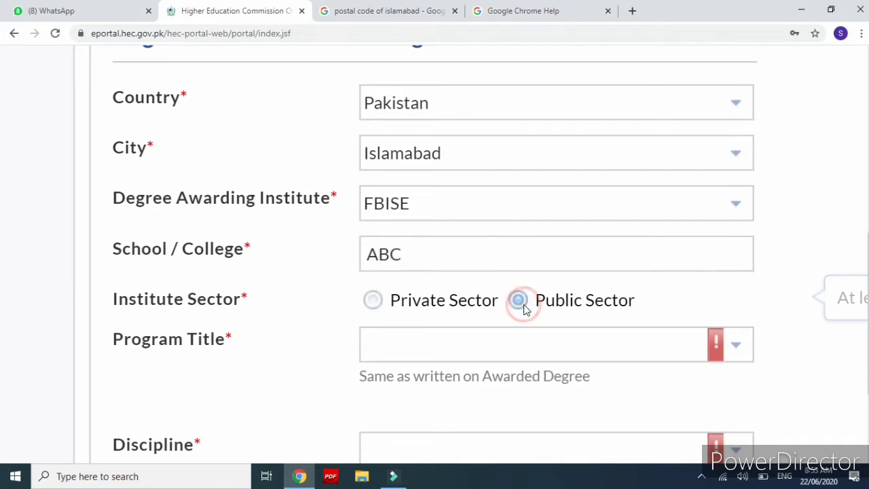
Choose Intermediate as the Program Title, reselecting it after it stayed empty
{"action": "left_click", "coordinate": [473, 346]}
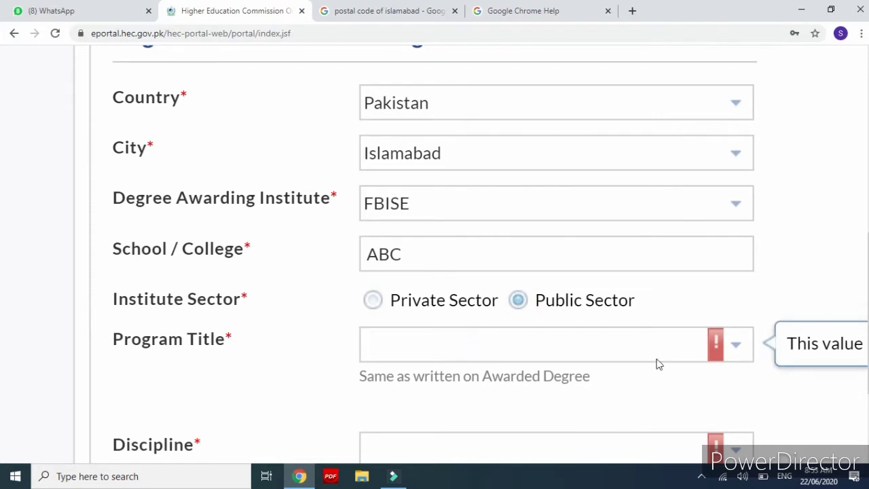
{"action": "left_click", "coordinate": [746, 349]}
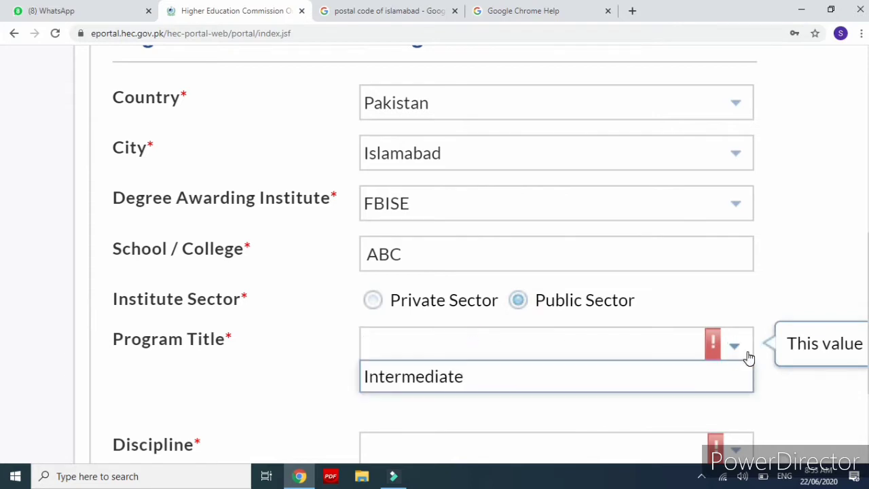
{"action": "left_click", "coordinate": [683, 378]}
{"action": "scroll", "coordinate": [683, 378], "scroll_direction": "up", "scroll_amount": 6}
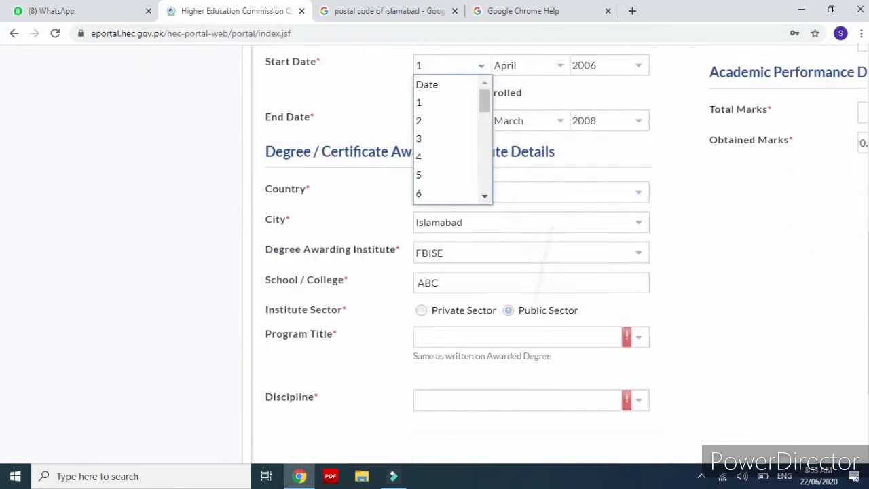
{"action": "scroll", "coordinate": [531, 254], "scroll_direction": "down", "scroll_amount": 2}
{"action": "scroll", "coordinate": [533, 214], "scroll_direction": "up", "scroll_amount": 5}
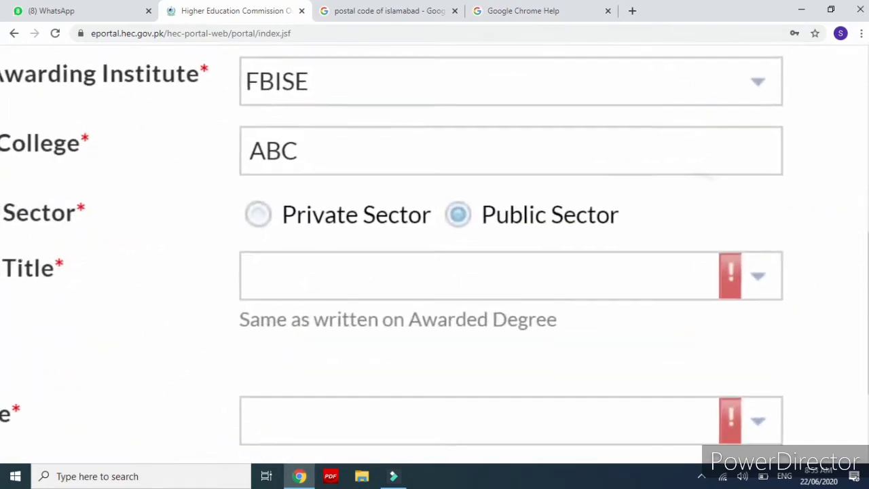
{"action": "left_click", "coordinate": [495, 258]}
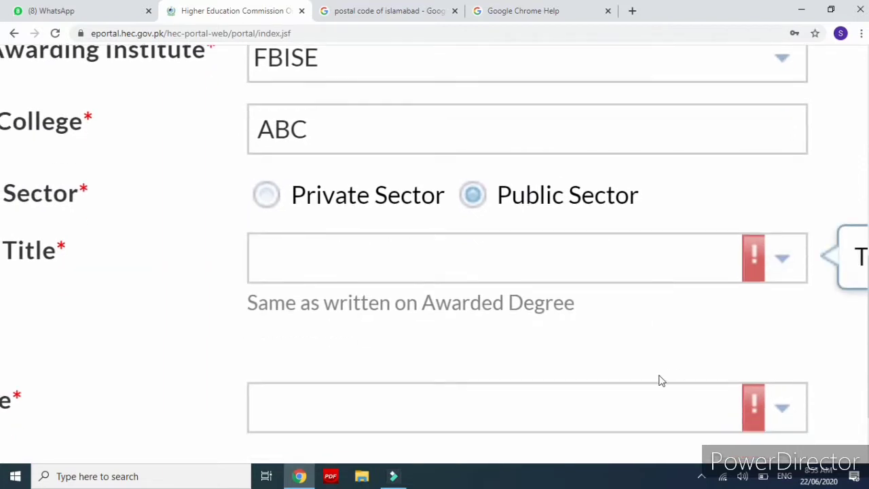
{"action": "left_click", "coordinate": [772, 273]}
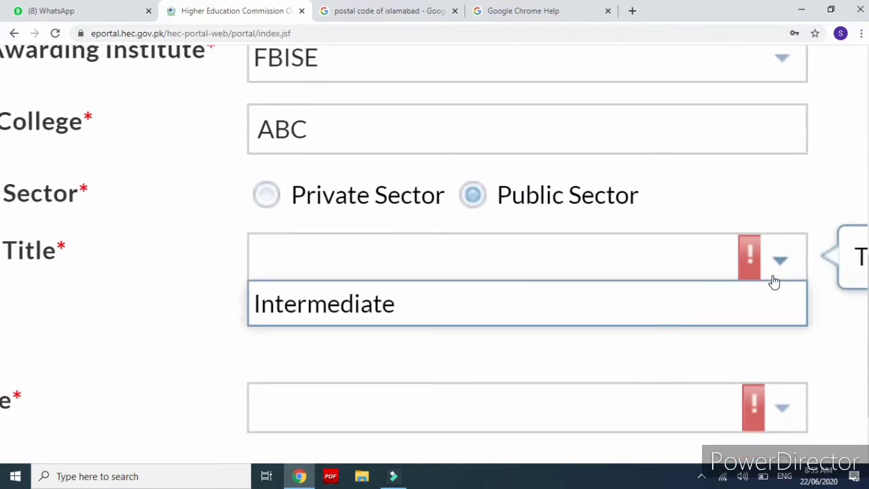
{"action": "left_click", "coordinate": [646, 314]}
{"action": "scroll", "coordinate": [646, 310], "scroll_direction": "down", "scroll_amount": 1}
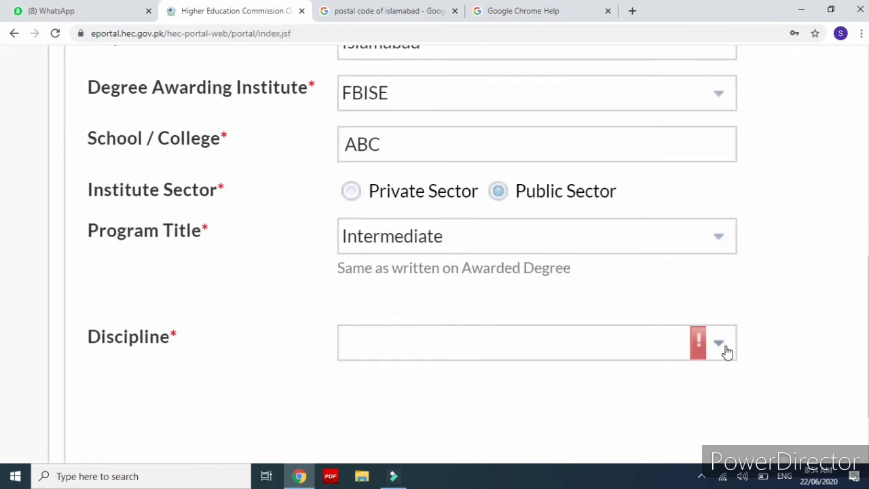
{"action": "left_click", "coordinate": [725, 347]}
{"action": "scroll", "coordinate": [725, 349], "scroll_direction": "down", "scroll_amount": 2}
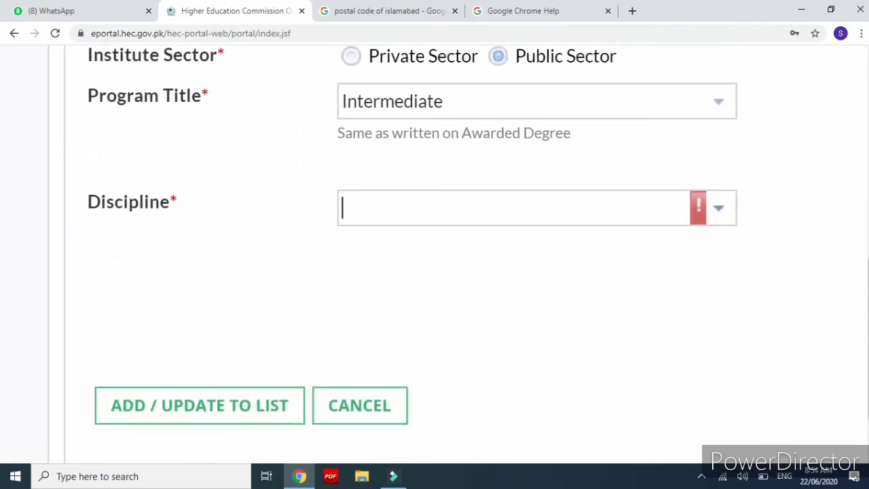
Pick Science (Pre-medical) as the Discipline and readjust the page zoom
{"action": "left_click", "coordinate": [718, 209]}
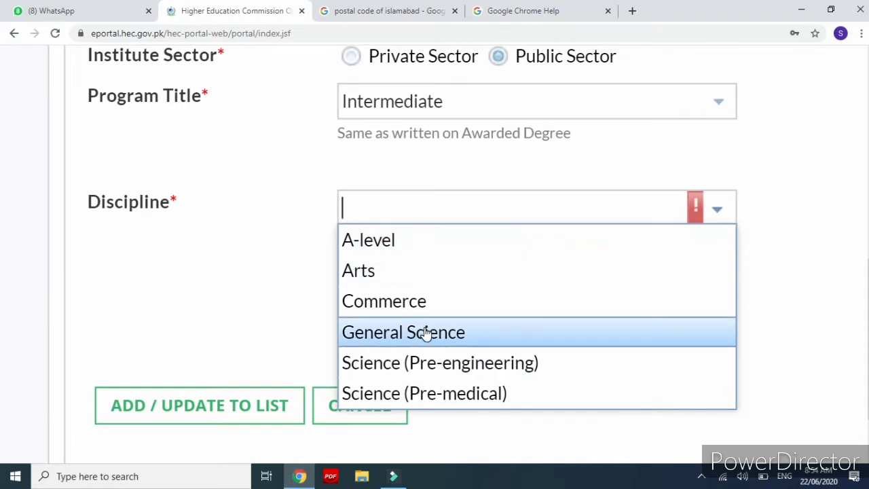
{"action": "left_click", "coordinate": [456, 393]}
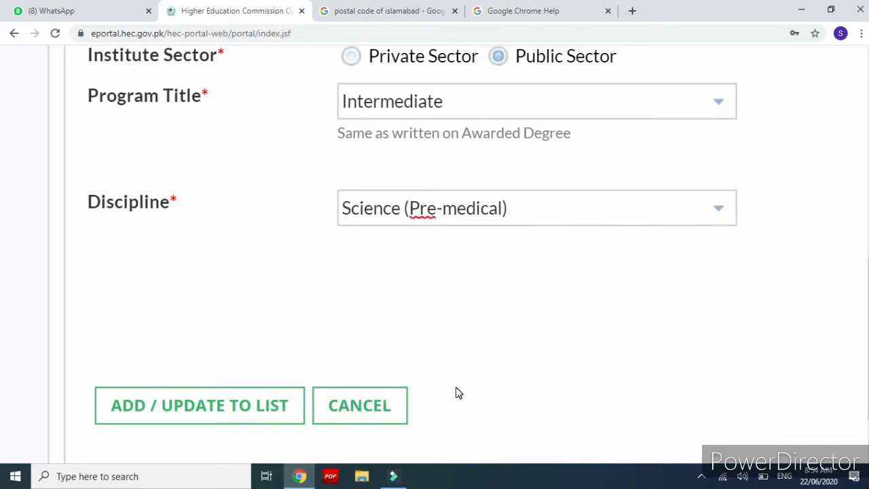
{"action": "key", "text": "ctrl+minus"}
{"action": "key", "text": "ctrl+minus"}
{"action": "key", "text": "ctrl+minus"}
{"action": "key", "text": "ctrl+minus"}
{"action": "key", "text": "ctrl+minus"}
{"action": "scroll", "coordinate": [456, 392], "scroll_direction": "up", "scroll_amount": 2}
{"action": "key", "text": "ctrl+plus"}
{"action": "key", "text": "ctrl+plus"}
{"action": "key", "text": "ctrl+plus"}
{"action": "key", "text": "ctrl+plus"}
{"action": "key", "text": "ctrl+plus"}
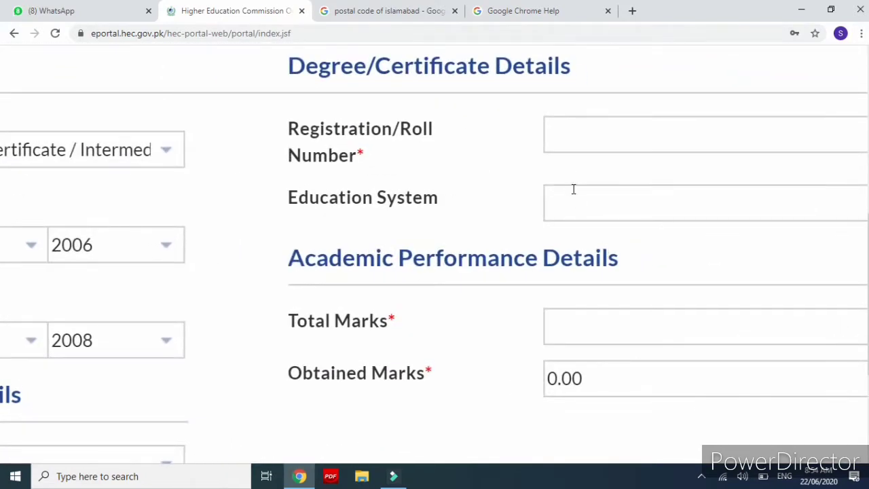
Enter the roll number and choose Annual as the education system
{"action": "left_click", "coordinate": [571, 143]}
{"action": "type", "text": "354"}
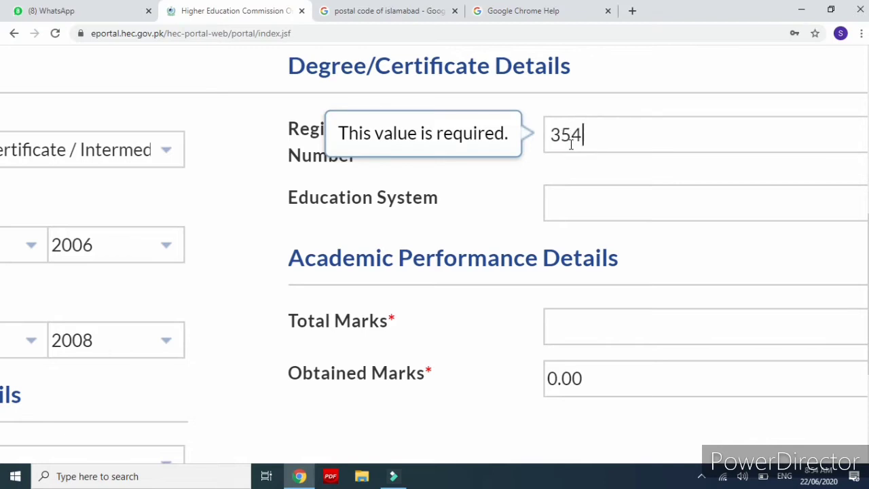
{"action": "type", "text": "GB889999"}
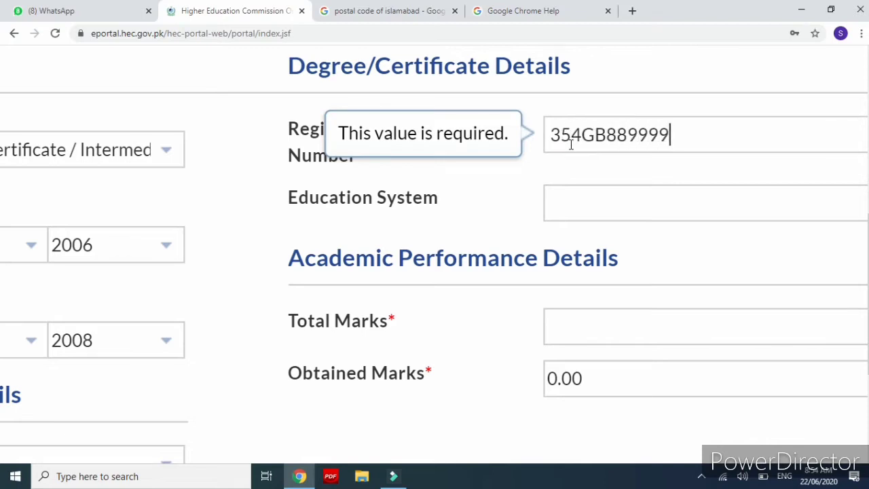
{"action": "key", "text": "Tab"}
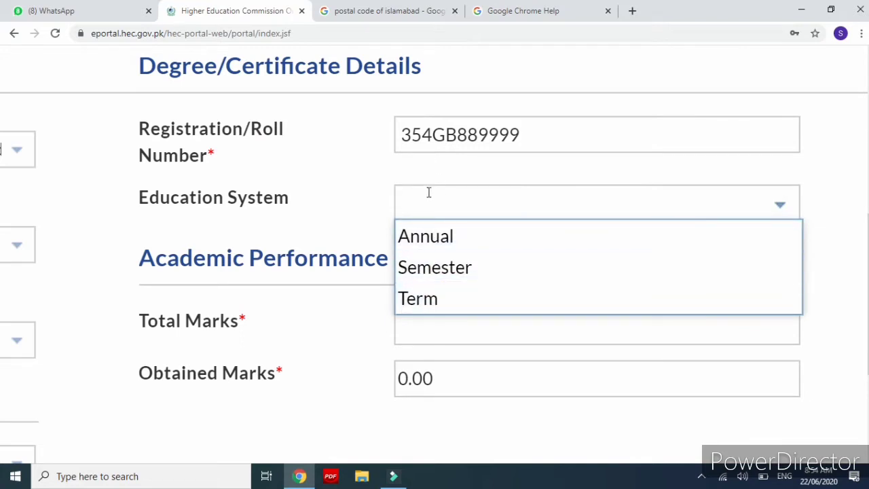
{"action": "left_click", "coordinate": [420, 237]}
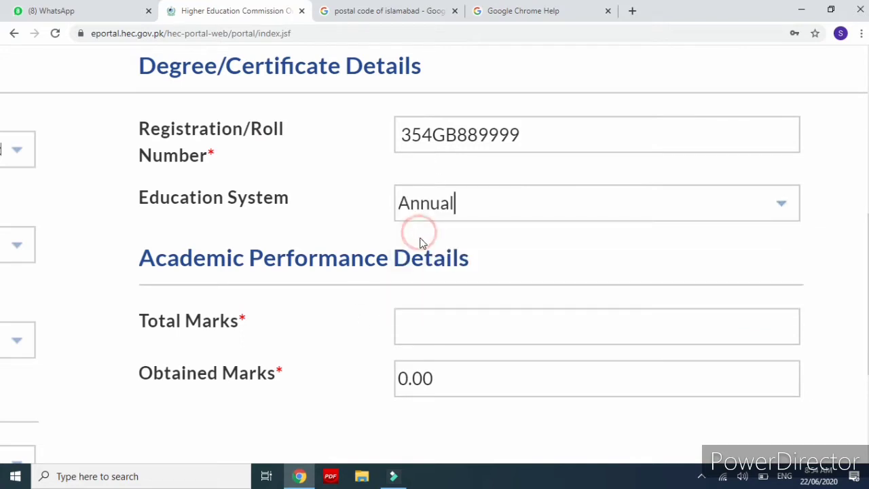
Enter 1100 as Total Marks and 789.00 as Obtained Marks
{"action": "left_click", "coordinate": [422, 333]}
{"action": "type", "text": "1100"}
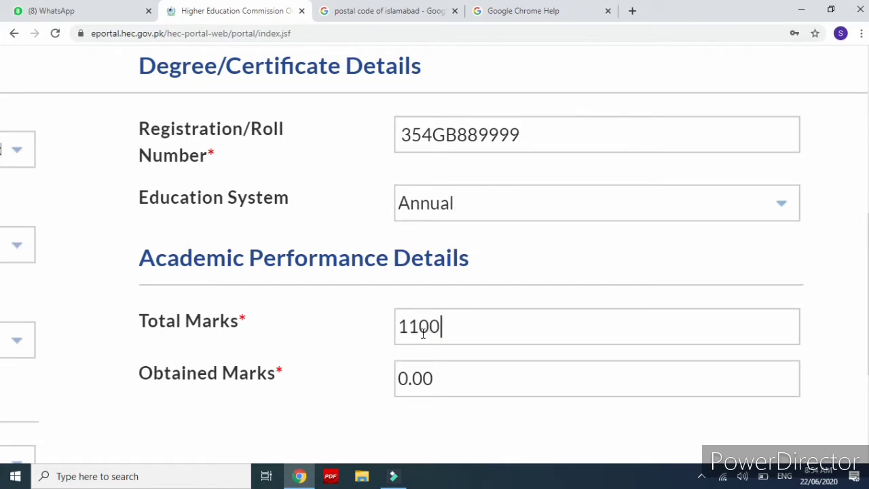
{"action": "left_click", "coordinate": [408, 393]}
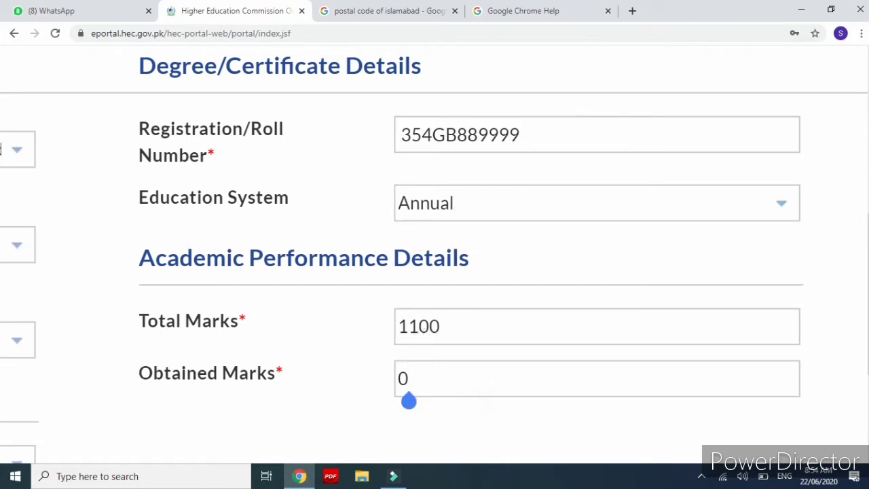
{"action": "key", "text": "BackSpace"}
{"action": "type", "text": "789.00"}
{"action": "scroll", "coordinate": [435, 254], "scroll_direction": "down", "scroll_amount": 3}
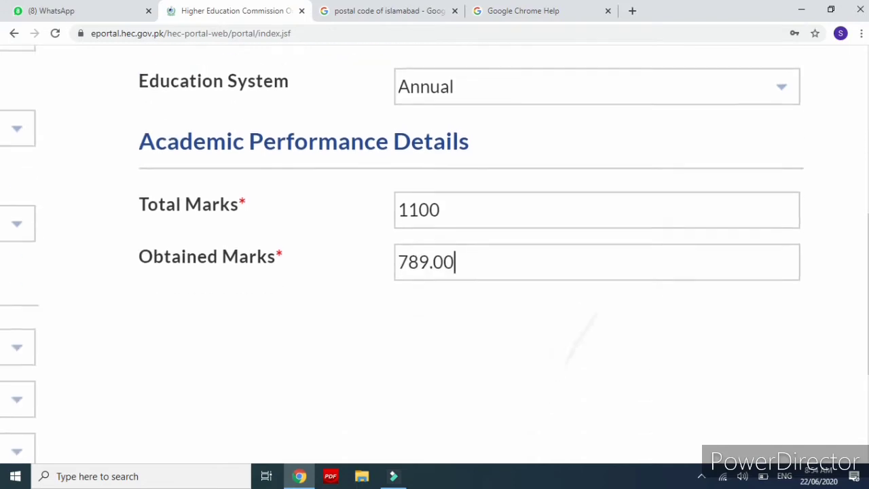
{"action": "scroll", "coordinate": [434, 255], "scroll_direction": "down", "scroll_amount": 4}
{"action": "scroll", "coordinate": [435, 255], "scroll_direction": "left", "scroll_amount": 2}
{"action": "scroll", "coordinate": [434, 254], "scroll_direction": "down", "scroll_amount": 4}
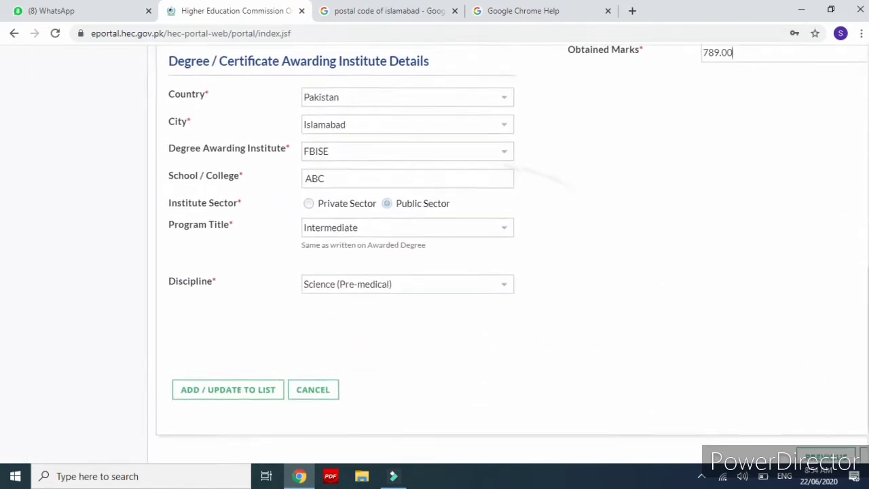
{"action": "scroll", "coordinate": [208, 319], "scroll_direction": "up", "scroll_amount": 5}
{"action": "scroll", "coordinate": [434, 254], "scroll_direction": "left", "scroll_amount": 3}
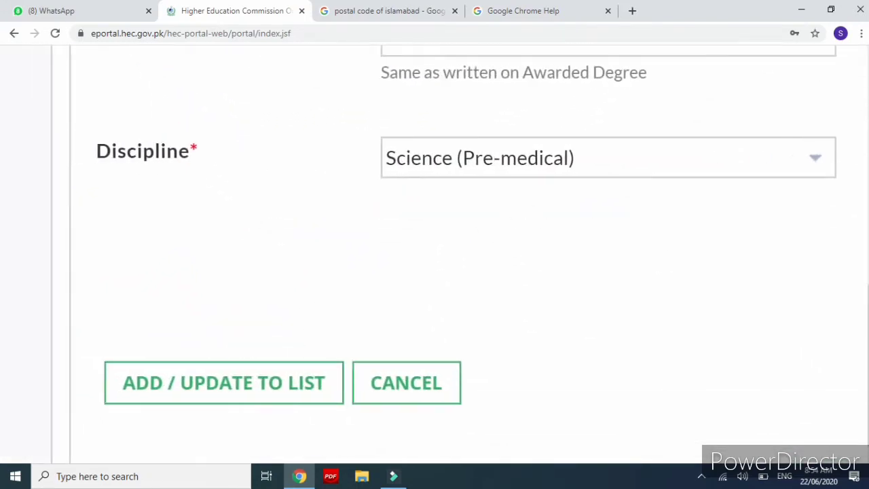
{"action": "left_click", "coordinate": [311, 372]}
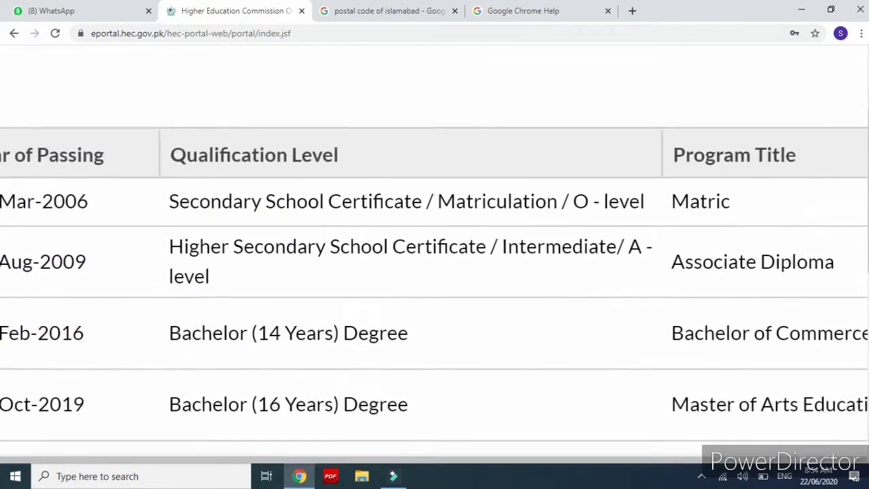
{"action": "scroll", "coordinate": [435, 255], "scroll_direction": "left", "scroll_amount": 7}
{"action": "scroll", "coordinate": [656, 431], "scroll_direction": "up", "scroll_amount": 3}
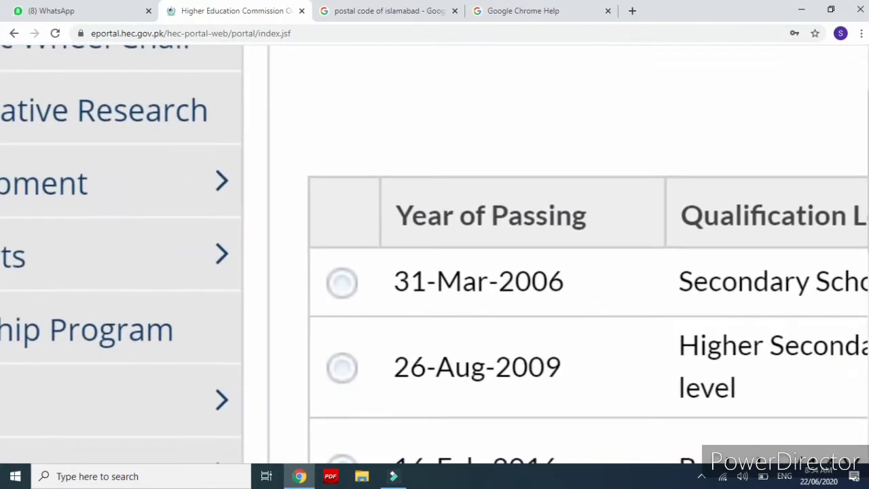
{"action": "scroll", "coordinate": [574, 306], "scroll_direction": "down", "scroll_amount": 1}
{"action": "scroll", "coordinate": [574, 306], "scroll_direction": "right", "scroll_amount": 5}
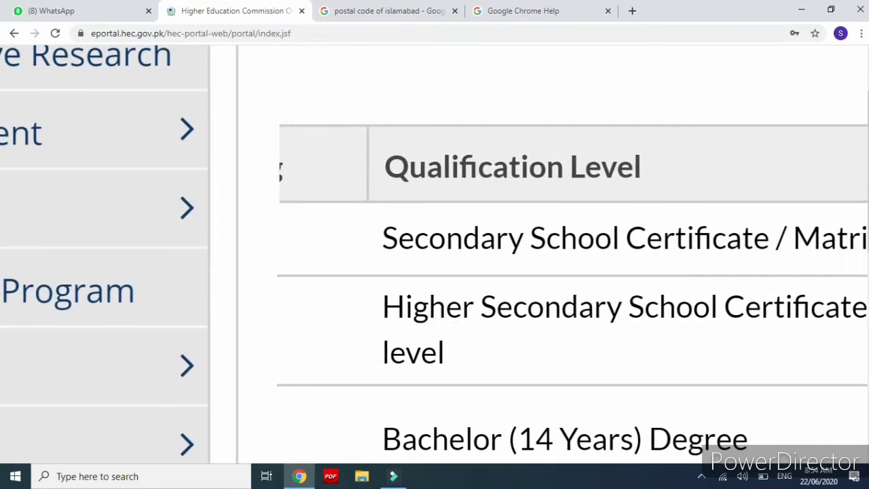
{"action": "scroll", "coordinate": [574, 306], "scroll_direction": "right", "scroll_amount": 8}
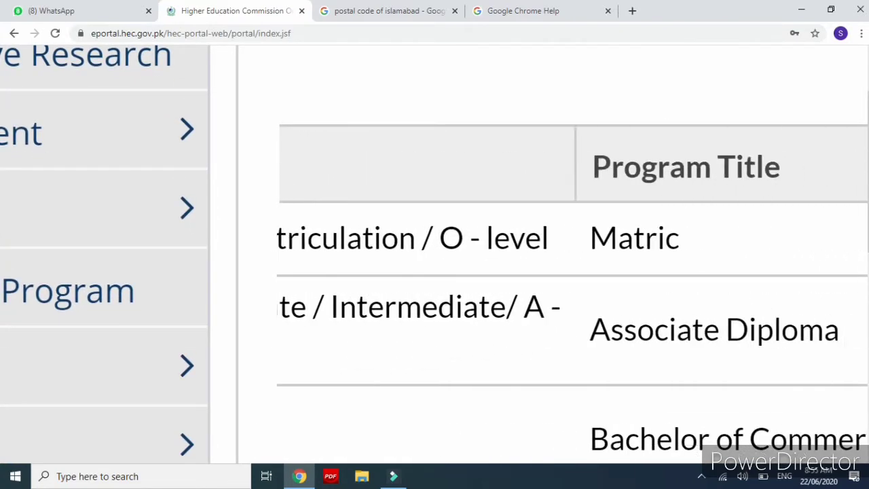
{"action": "scroll", "coordinate": [574, 306], "scroll_direction": "right", "scroll_amount": 10}
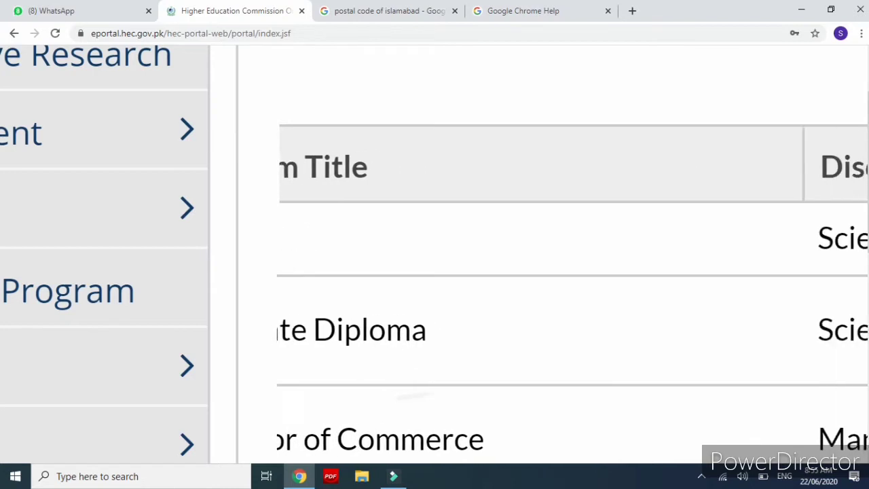
{"action": "scroll", "coordinate": [574, 305], "scroll_direction": "right", "scroll_amount": 2}
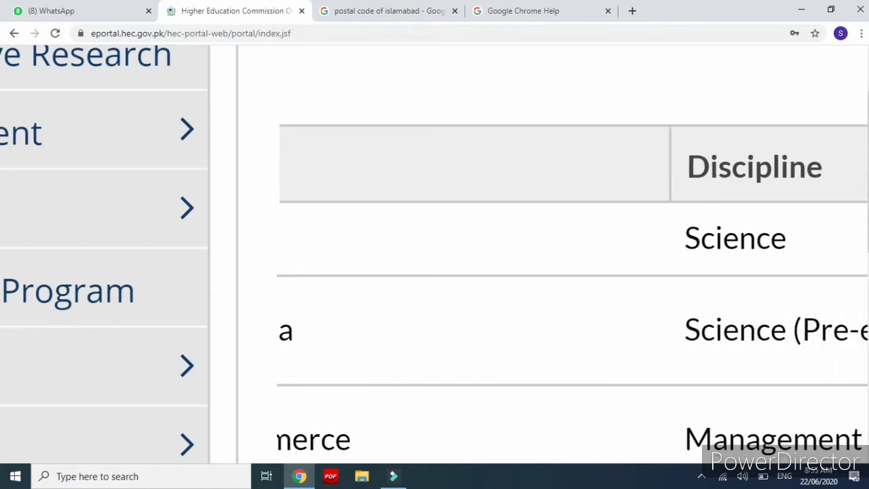
{"action": "scroll", "coordinate": [434, 254], "scroll_direction": "right", "scroll_amount": 3}
{"action": "scroll", "coordinate": [435, 255], "scroll_direction": "right", "scroll_amount": 5}
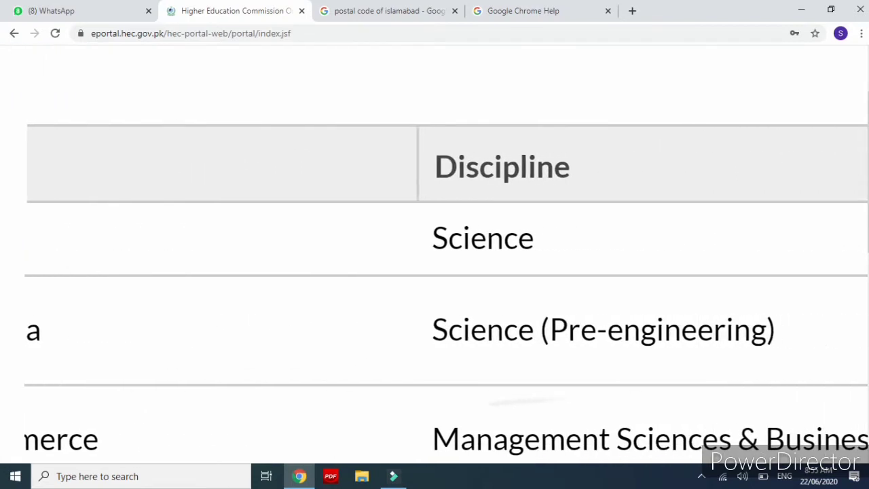
{"action": "scroll", "coordinate": [434, 255], "scroll_direction": "left", "scroll_amount": 5}
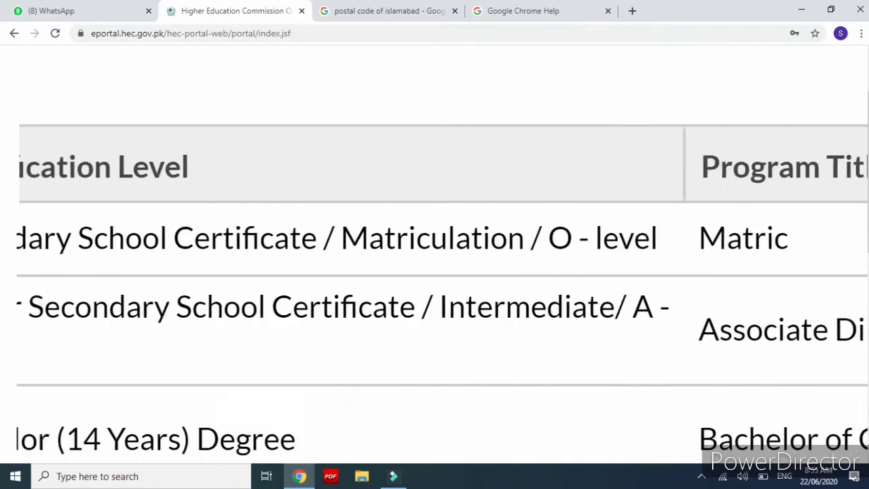
{"action": "scroll", "coordinate": [435, 254], "scroll_direction": "down", "scroll_amount": 5}
{"action": "scroll", "coordinate": [585, 271], "scroll_direction": "right", "scroll_amount": 4}
{"action": "scroll", "coordinate": [434, 255], "scroll_direction": "down", "scroll_amount": 3}
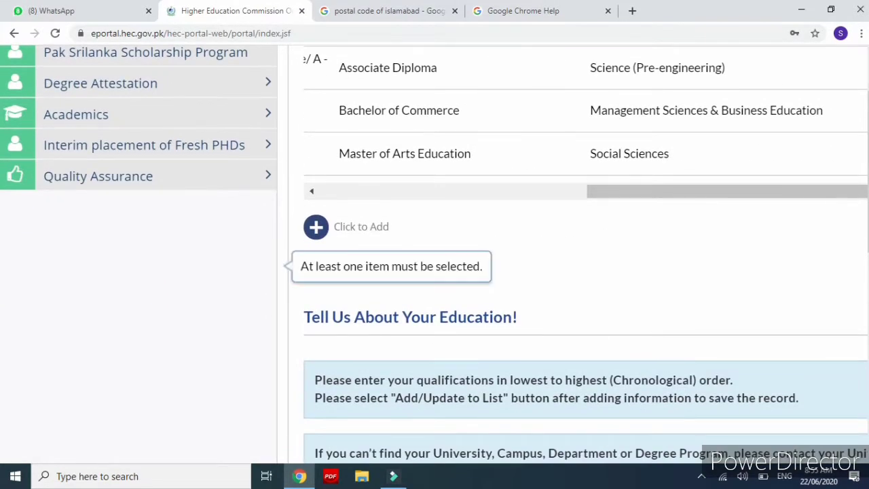
{"action": "scroll", "coordinate": [585, 115], "scroll_direction": "left", "scroll_amount": 5}
{"action": "scroll", "coordinate": [434, 254], "scroll_direction": "down", "scroll_amount": 6}
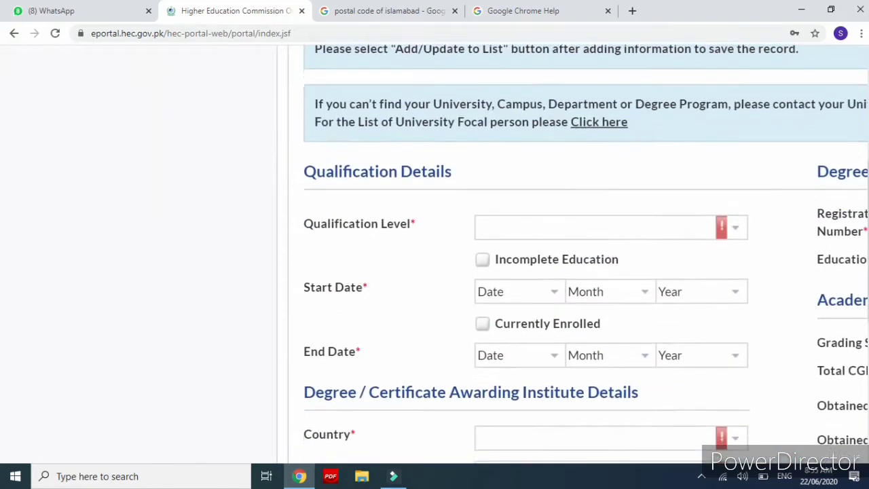
{"action": "scroll", "coordinate": [434, 254], "scroll_direction": "right", "scroll_amount": 5}
{"action": "scroll", "coordinate": [435, 254], "scroll_direction": "left", "scroll_amount": 5}
{"action": "scroll", "coordinate": [434, 254], "scroll_direction": "up", "scroll_amount": 5}
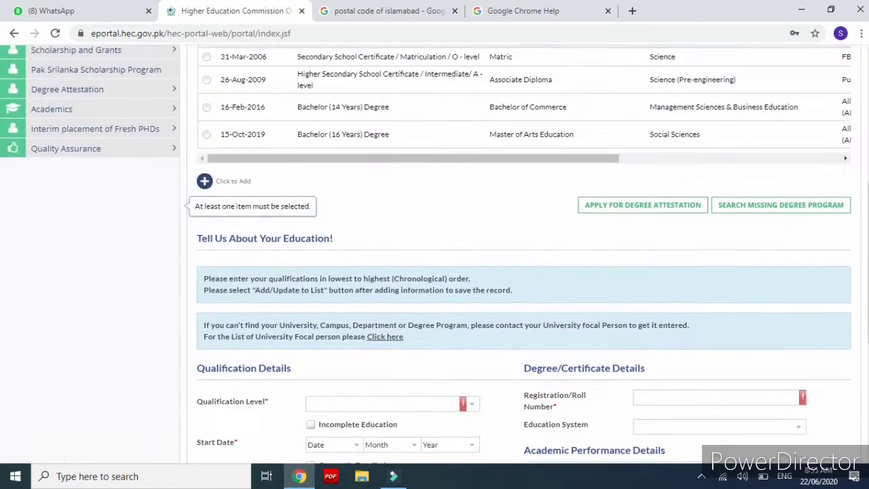
{"action": "scroll", "coordinate": [434, 254], "scroll_direction": "right", "scroll_amount": 2}
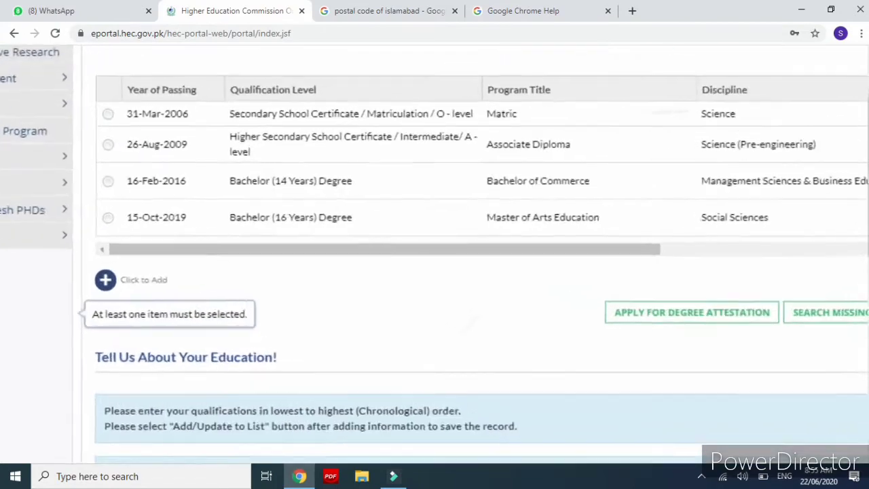
{"action": "scroll", "coordinate": [434, 254], "scroll_direction": "left", "scroll_amount": 2}
{"action": "scroll", "coordinate": [435, 255], "scroll_direction": "down", "scroll_amount": 7}
{"action": "scroll", "coordinate": [317, 194], "scroll_direction": "up", "scroll_amount": 3}
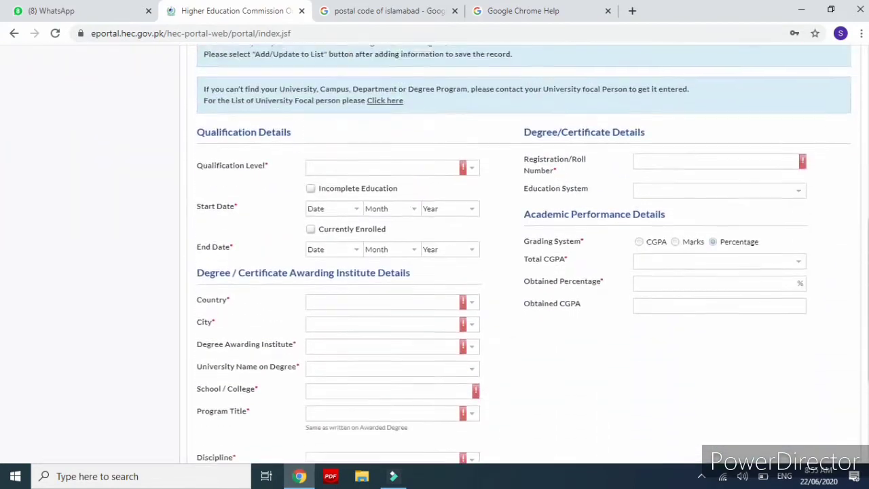
{"action": "scroll", "coordinate": [317, 193], "scroll_direction": "up", "scroll_amount": 5}
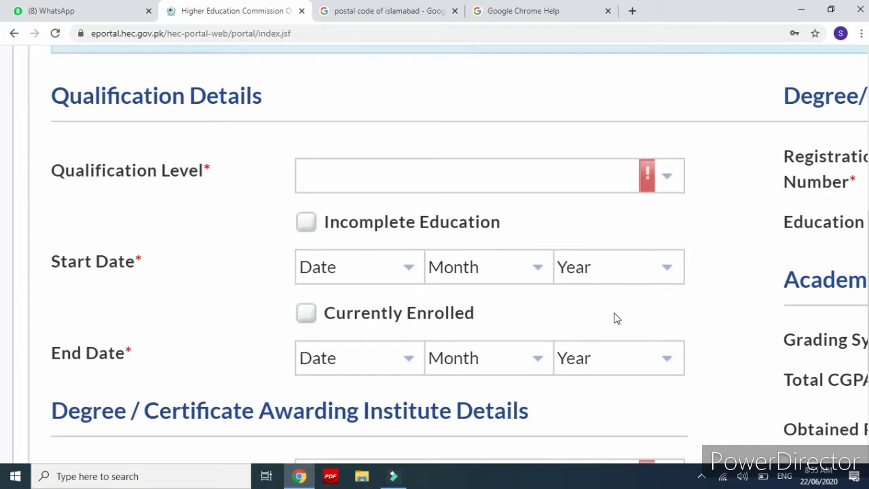
Choose Bachelor (14 Years) Degree as the Qualification Level
{"action": "left_click", "coordinate": [666, 179]}
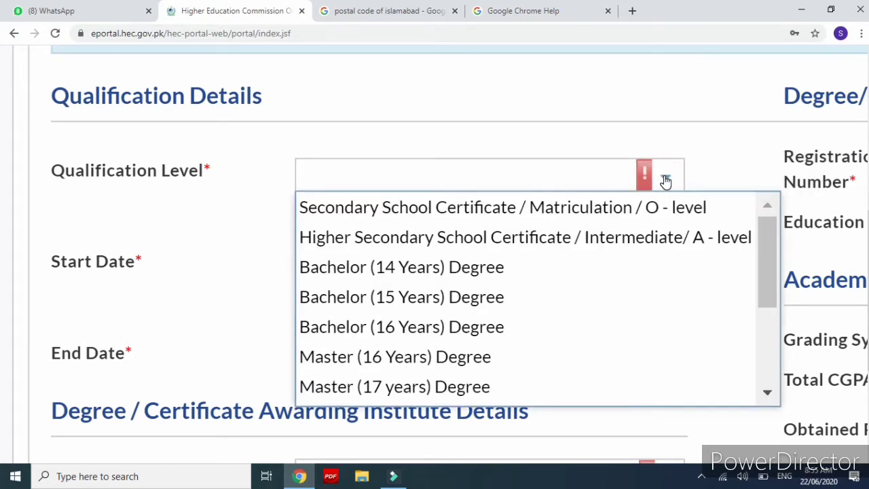
{"action": "left_click", "coordinate": [539, 272]}
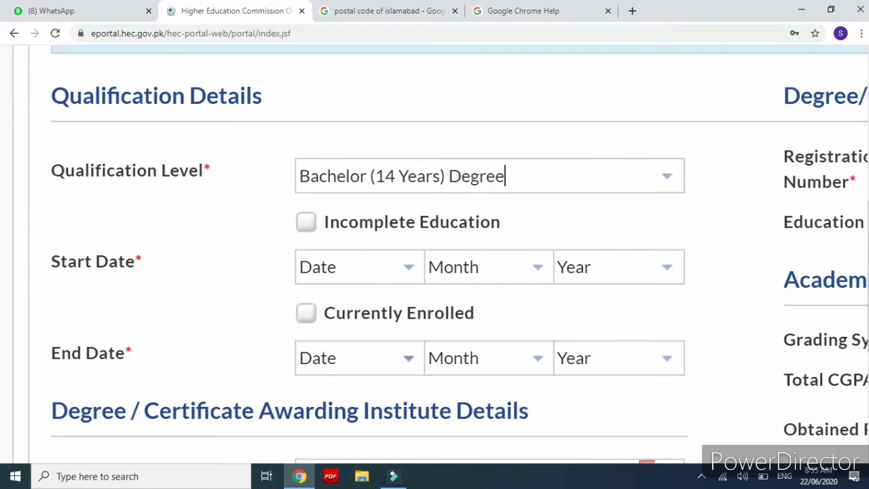
{"action": "scroll", "coordinate": [418, 364], "scroll_direction": "down", "scroll_amount": 1}
{"action": "scroll", "coordinate": [468, 288], "scroll_direction": "up", "scroll_amount": 3}
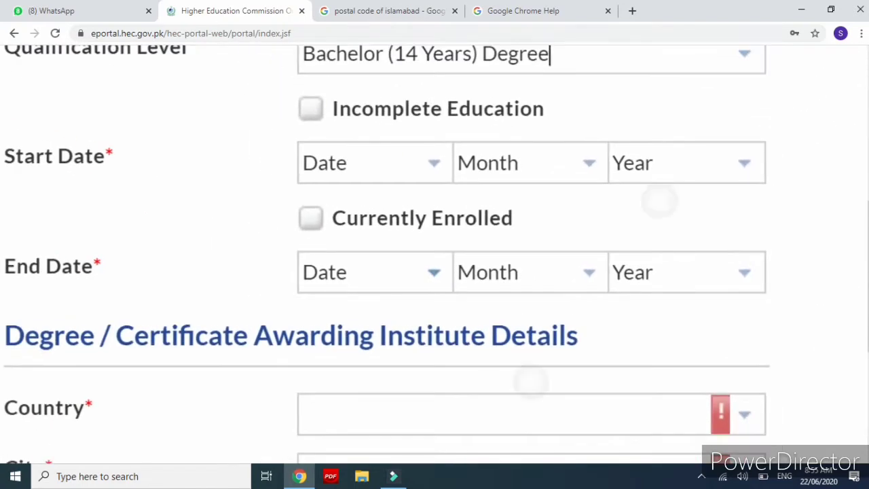
Set the End Date to 16 June 2016
{"action": "left_click", "coordinate": [432, 278]}
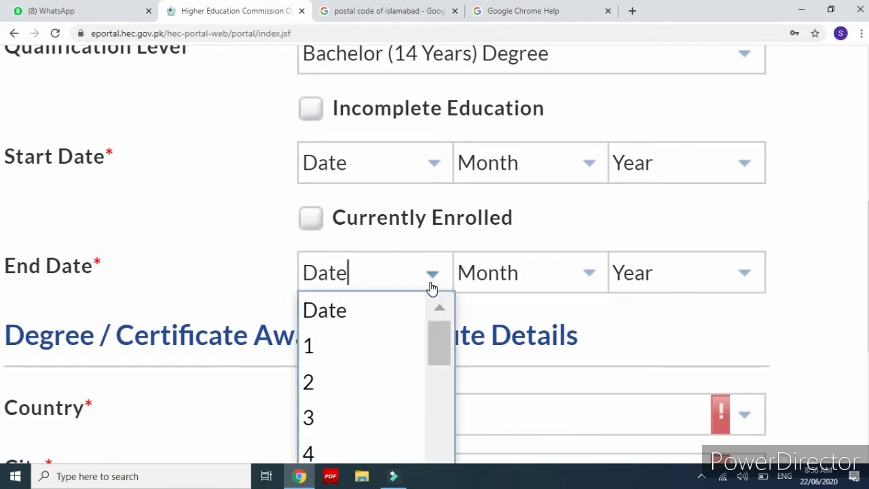
{"action": "key", "text": "BackSpace"}
{"action": "key", "text": "BackSpace"}
{"action": "key", "text": "BackSpace"}
{"action": "key", "text": "BackSpace"}
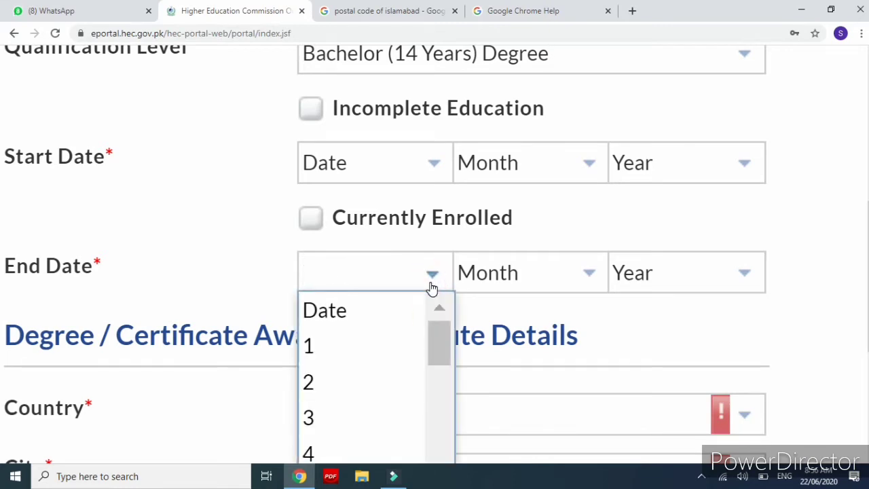
{"action": "type", "text": "16"}
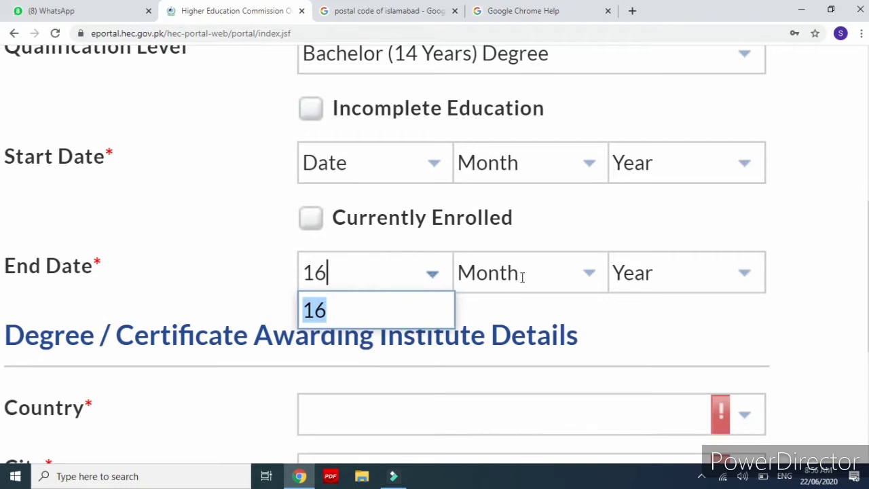
{"action": "left_click", "coordinate": [520, 275]}
{"action": "key", "text": "BackSpace"}
{"action": "key", "text": "BackSpace"}
{"action": "key", "text": "BackSpace"}
{"action": "key", "text": "BackSpace"}
{"action": "key", "text": "BackSpace"}
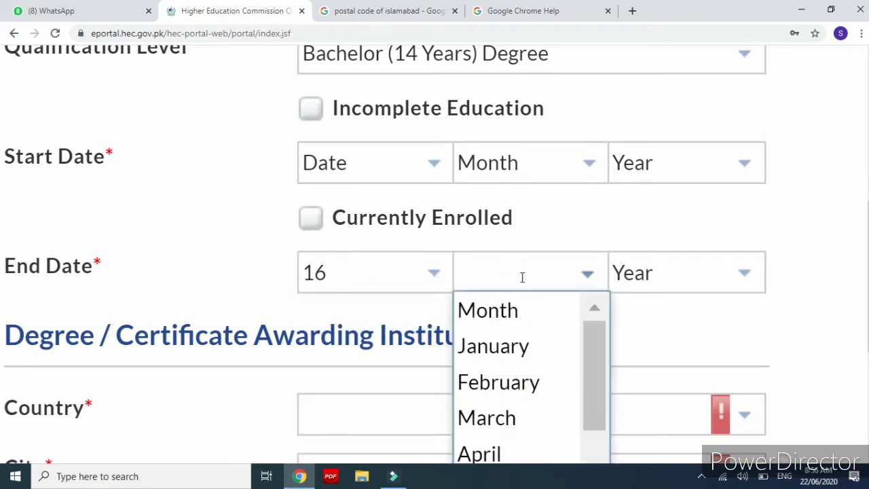
{"action": "type", "text": "JUNE"}
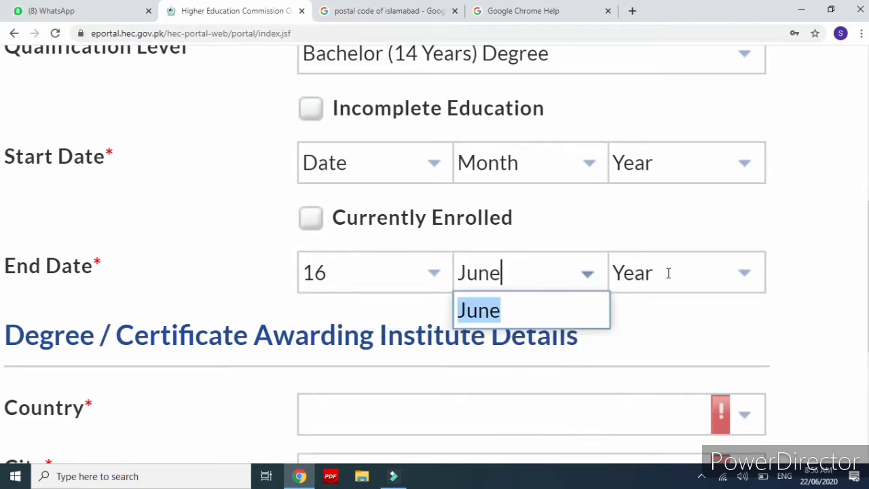
{"action": "left_click", "coordinate": [667, 272]}
{"action": "key", "text": "BackSpace"}
{"action": "key", "text": "BackSpace"}
{"action": "key", "text": "BackSpace"}
{"action": "key", "text": "BackSpace"}
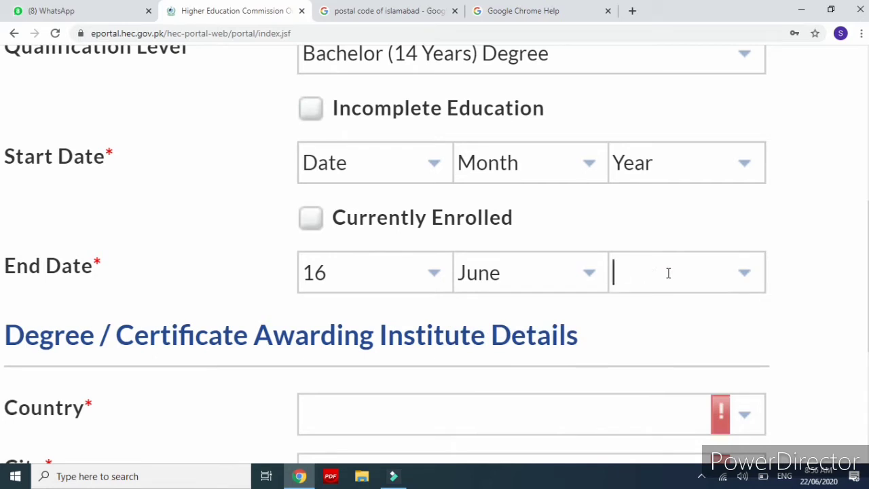
{"action": "type", "text": "20"}
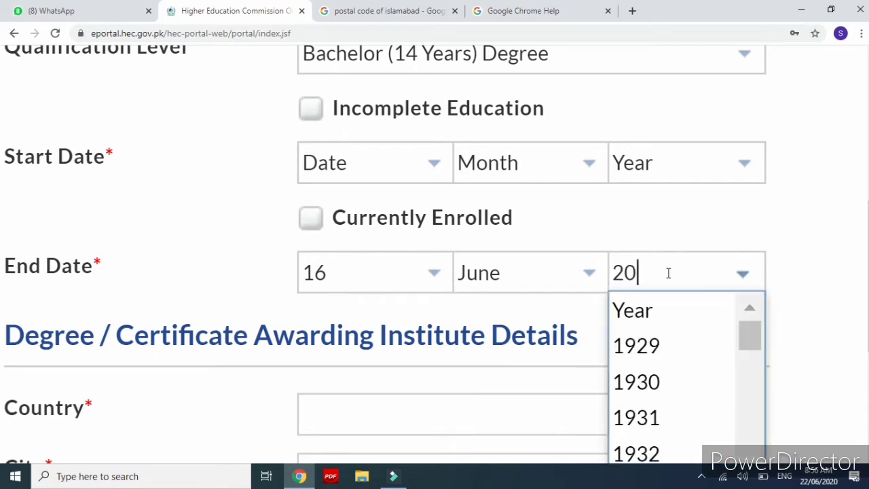
{"action": "type", "text": "16"}
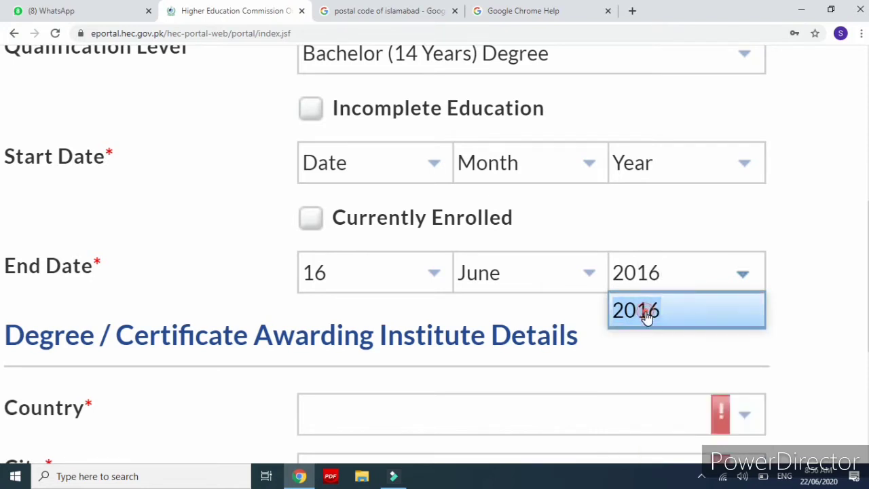
{"action": "left_click", "coordinate": [646, 316]}
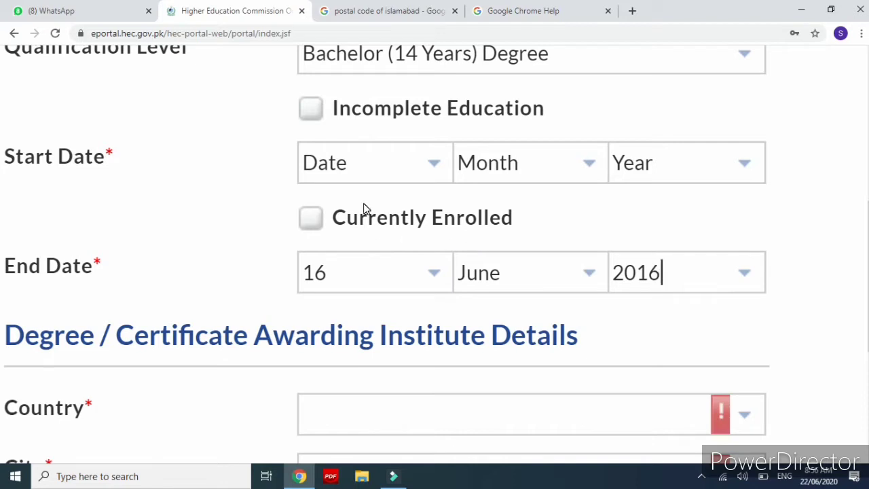
Enter Start Date 17, June, 2014, correcting the year from 2010, then zoom the page out
{"action": "left_click", "coordinate": [361, 170]}
{"action": "key", "text": "BackSpace"}
{"action": "key", "text": "BackSpace"}
{"action": "key", "text": "BackSpace"}
{"action": "key", "text": "BackSpace"}
{"action": "type", "text": "1"}
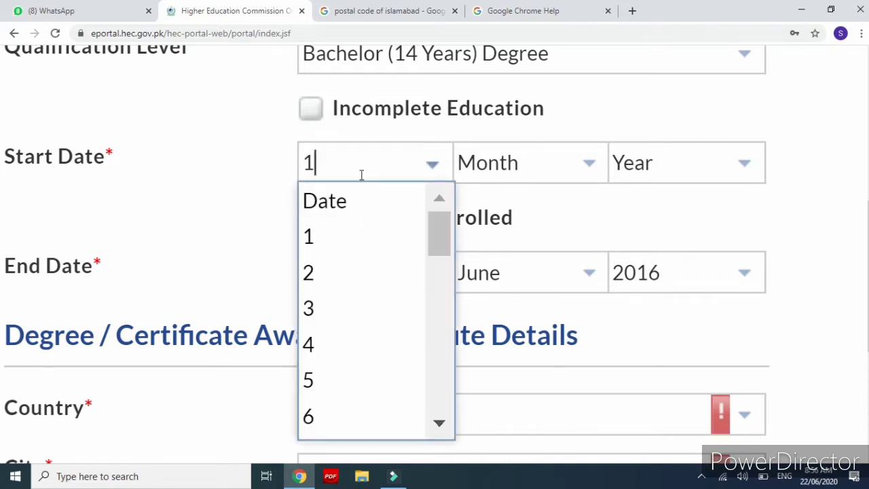
{"action": "type", "text": "7"}
{"action": "key", "text": "Tab"}
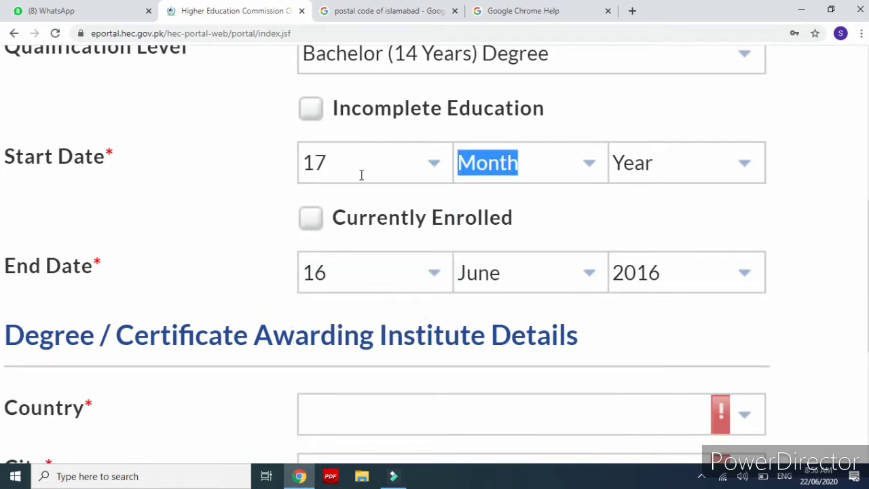
{"action": "type", "text": "JUNE"}
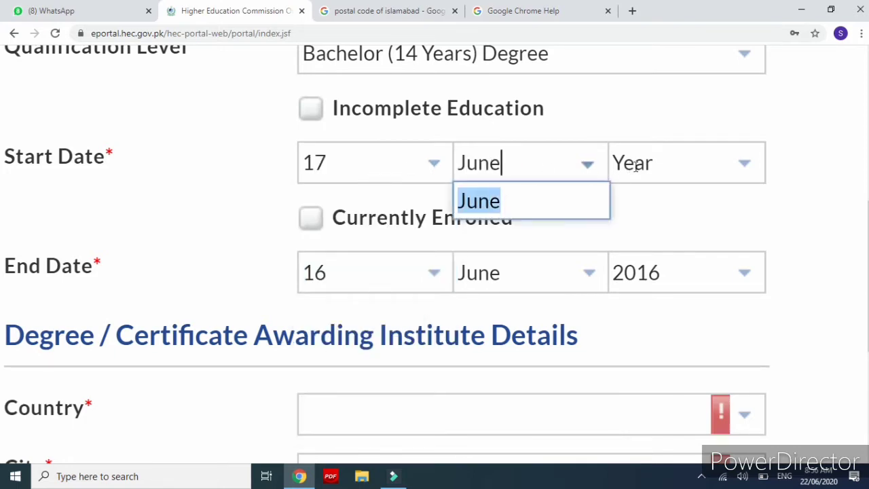
{"action": "left_click", "coordinate": [654, 163]}
{"action": "key", "text": "BackSpace"}
{"action": "key", "text": "BackSpace"}
{"action": "key", "text": "BackSpace"}
{"action": "key", "text": "BackSpace"}
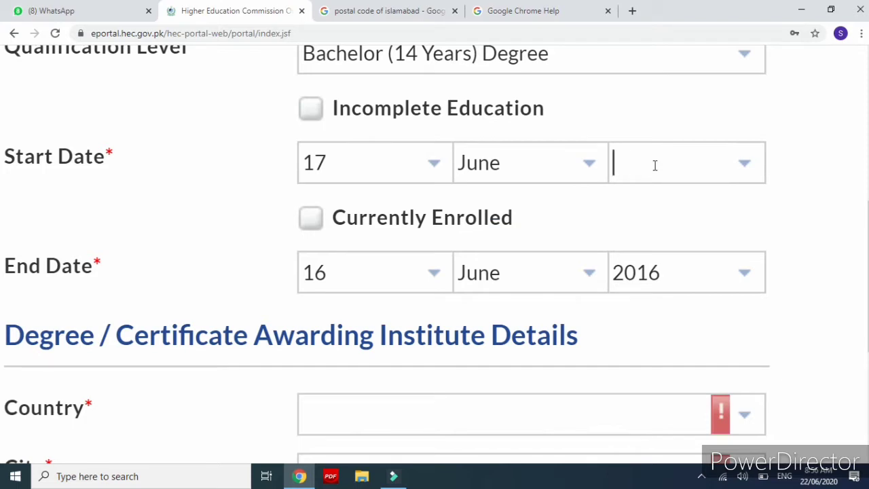
{"action": "type", "text": "201"}
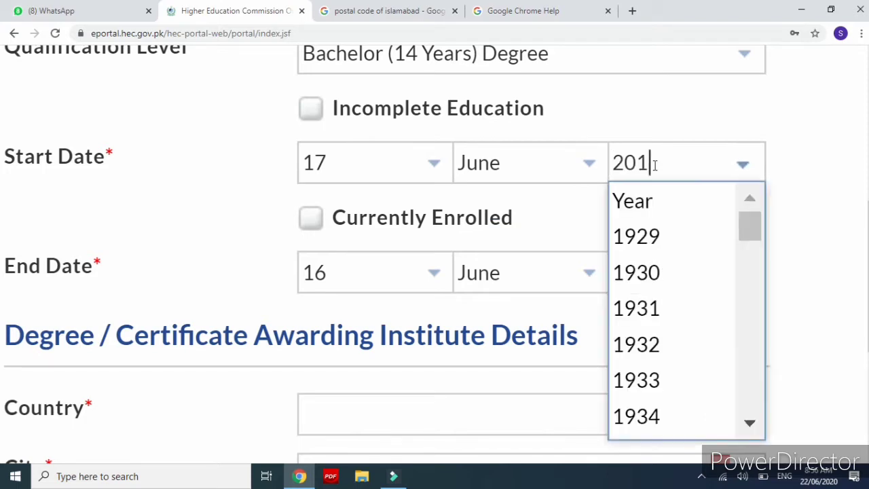
{"action": "type", "text": "0"}
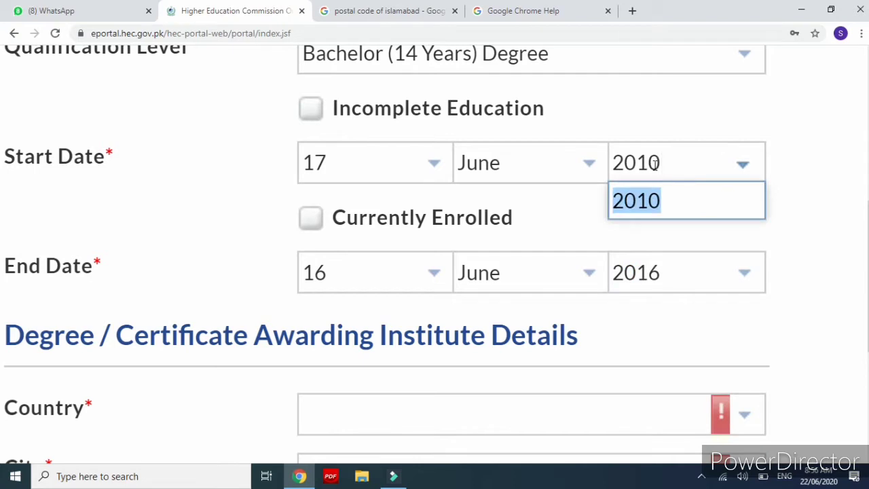
{"action": "key", "text": "BackSpace"}
{"action": "type", "text": "4"}
{"action": "key", "text": "ctrl+minus"}
{"action": "key", "text": "ctrl+minus"}
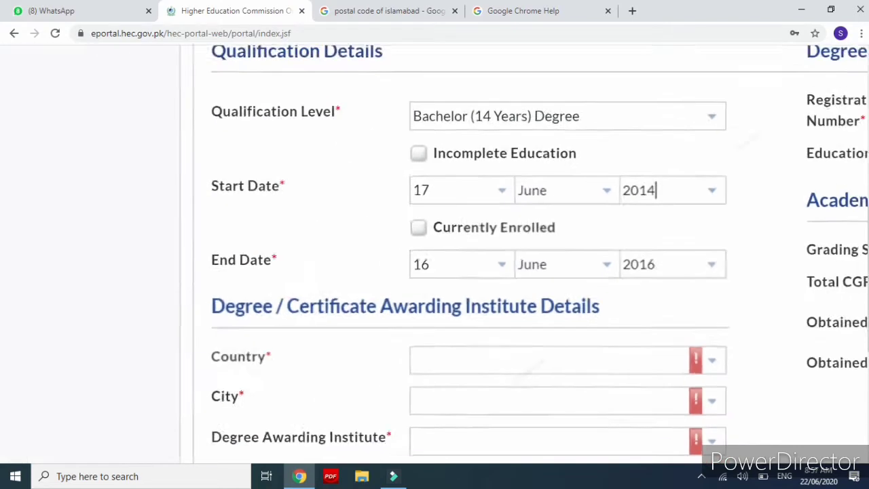
{"action": "scroll", "coordinate": [476, 271], "scroll_direction": "down", "scroll_amount": 2}
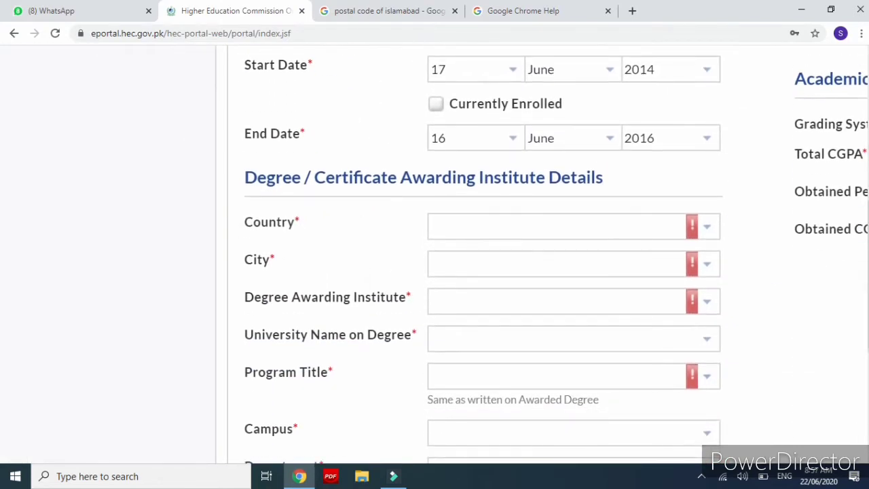
Choose Pakistan as the awarding institute's country by searching 'Paki'
{"action": "left_click", "coordinate": [708, 231]}
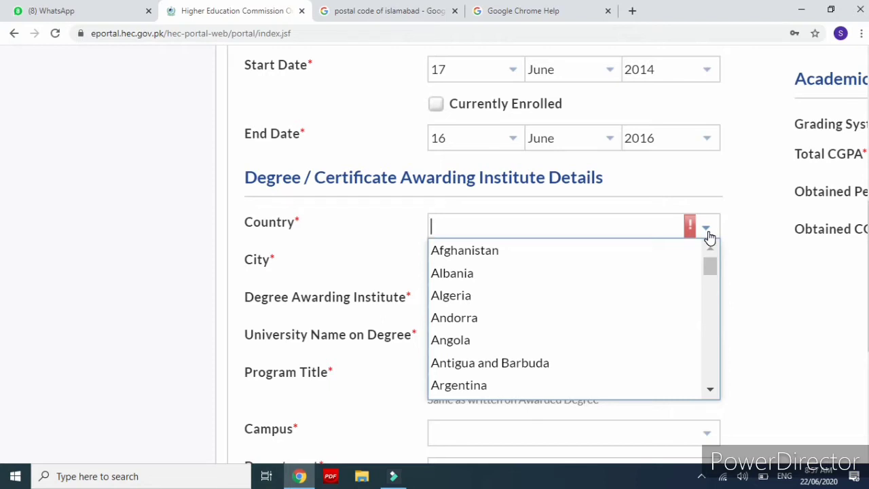
{"action": "type", "text": "Pakistan"}
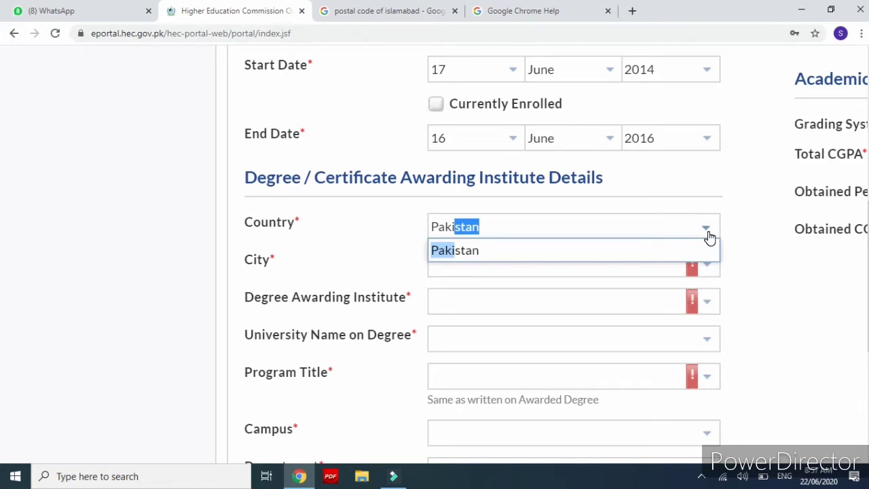
{"action": "left_click", "coordinate": [646, 224]}
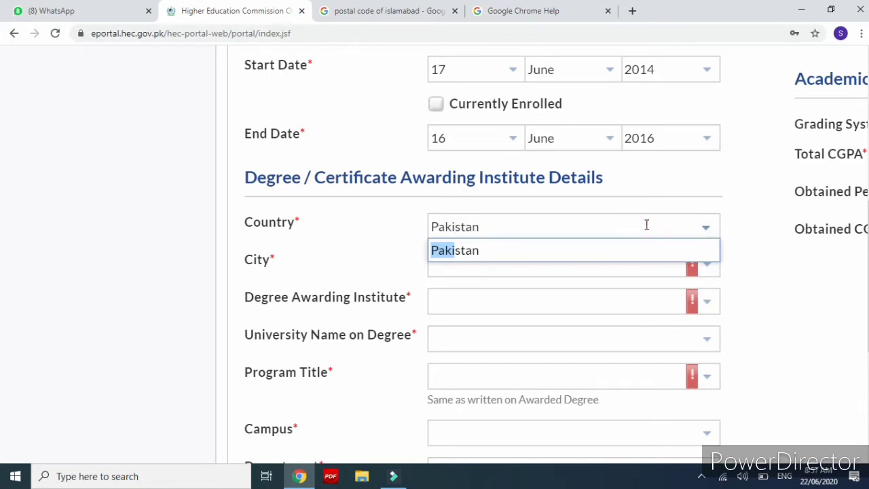
{"action": "left_click", "coordinate": [619, 250]}
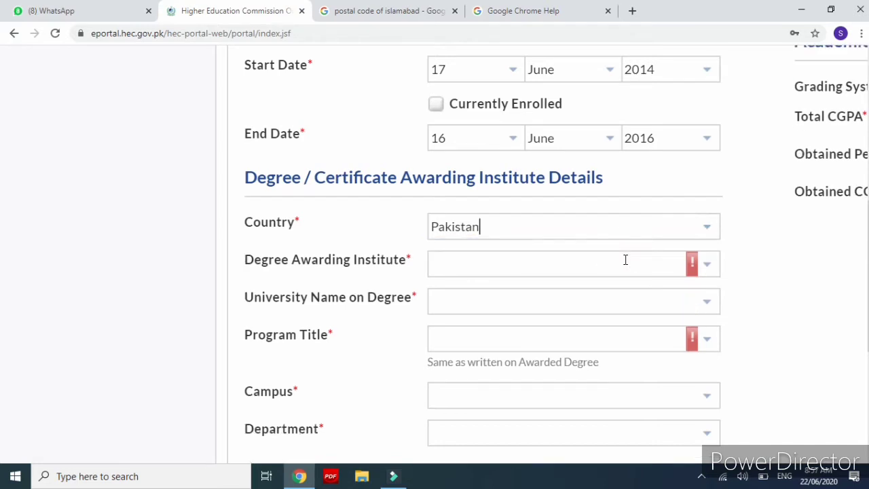
Try searching 'Lahore' in Degree Awarding Institute, then clear it, leaving the institute empty
{"action": "left_click", "coordinate": [625, 260]}
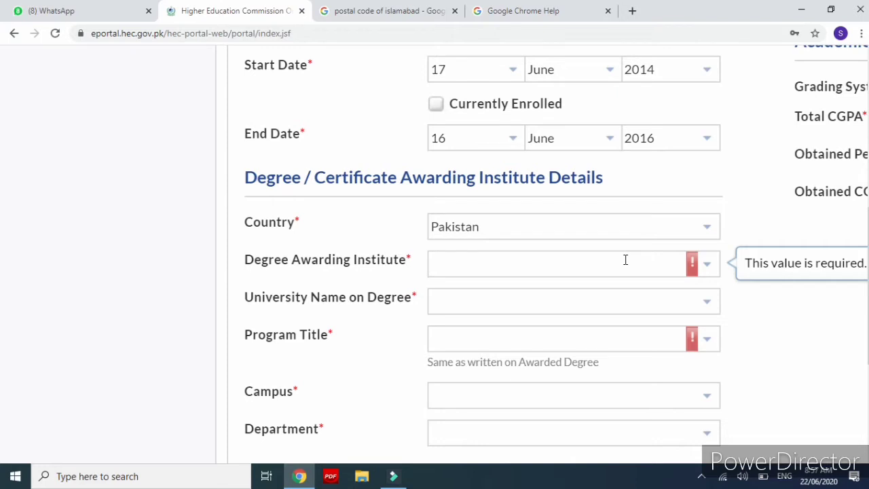
{"action": "type", "text": "L"}
{"action": "type", "text": "AGHO"}
{"action": "key", "text": "BackSpace"}
{"action": "key", "text": "BackSpace"}
{"action": "key", "text": "BackSpace"}
{"action": "type", "text": "HORE"}
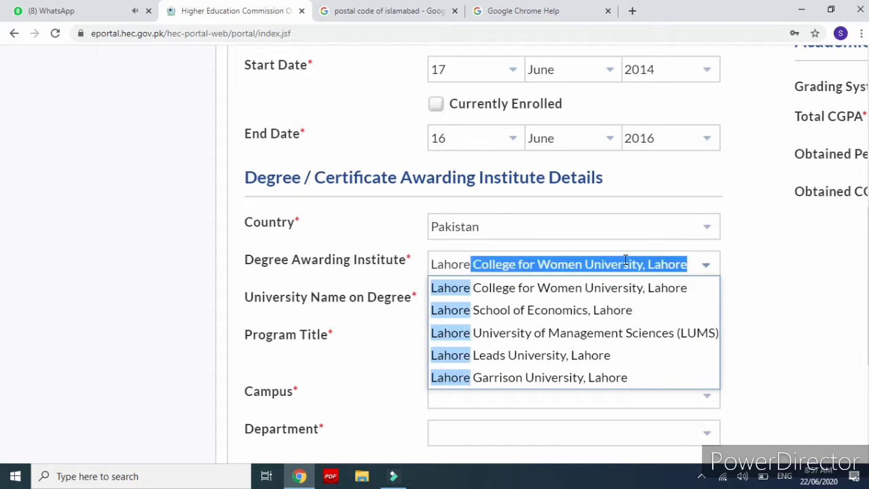
{"action": "key", "text": "BackSpace"}
{"action": "key", "text": "BackSpace"}
{"action": "key", "text": "BackSpace"}
{"action": "key", "text": "BackSpace"}
{"action": "key", "text": "BackSpace"}
{"action": "key", "text": "BackSpace"}
{"action": "key", "text": "BackSpace"}
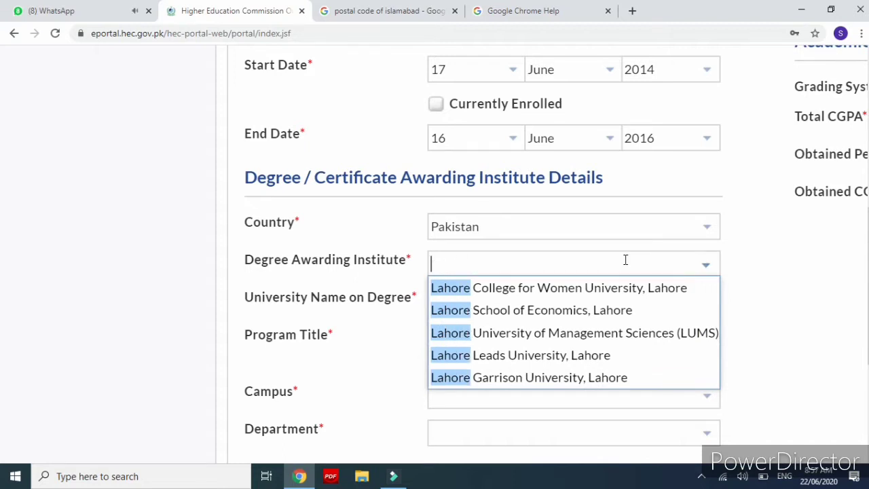
{"action": "left_click", "coordinate": [810, 283]}
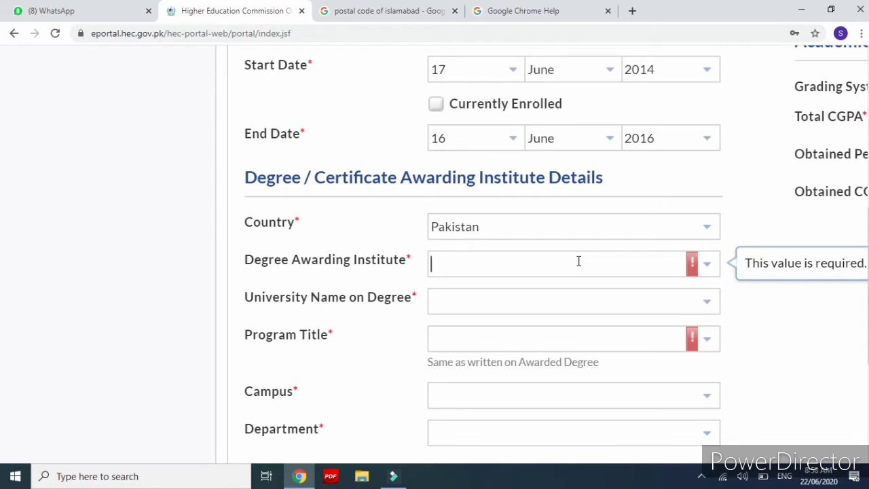
{"action": "scroll", "coordinate": [579, 260], "scroll_direction": "down", "scroll_amount": 1}
{"action": "scroll", "coordinate": [435, 258], "scroll_direction": "up", "scroll_amount": 2}
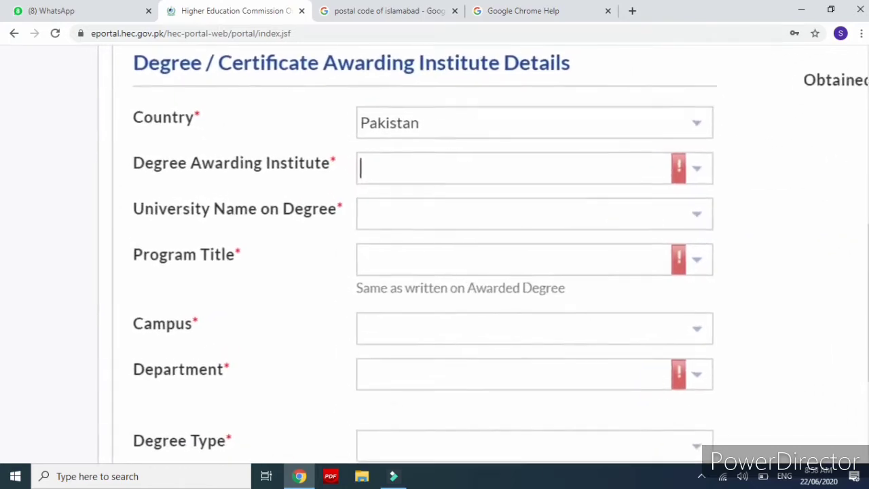
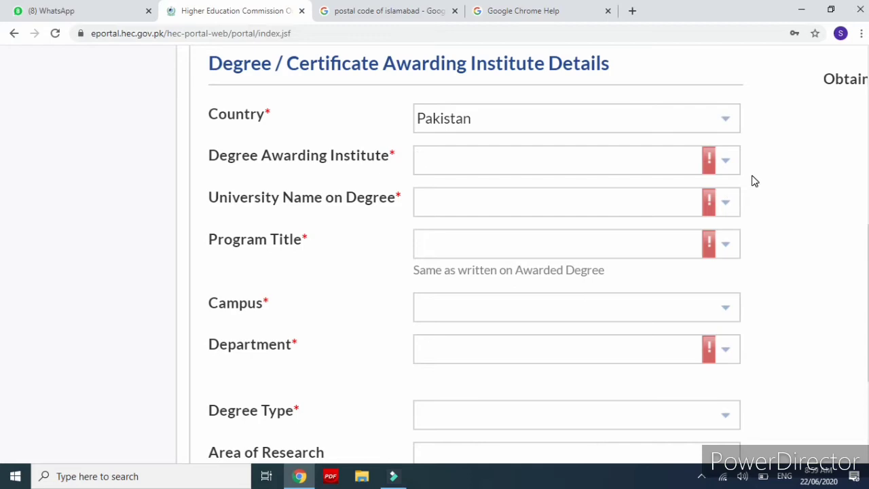
Browse the Degree Awarding Institute and University Name dropdown lists
{"action": "scroll", "coordinate": [565, 140], "scroll_direction": "up", "scroll_amount": 3}
{"action": "scroll", "coordinate": [672, 139], "scroll_direction": "up", "scroll_amount": 1}
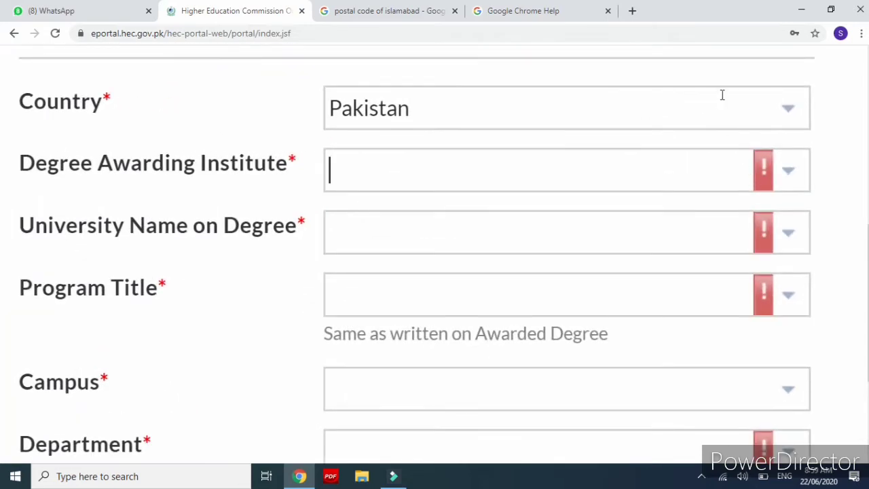
{"action": "left_click", "coordinate": [782, 180]}
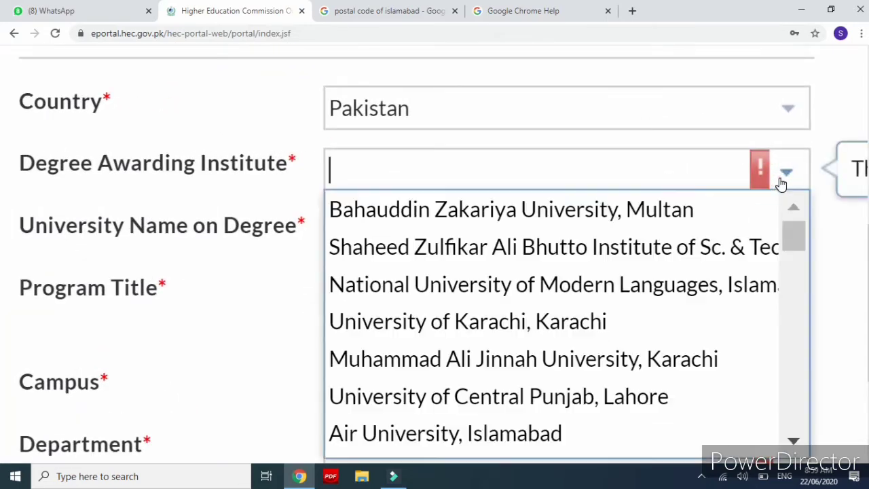
{"action": "scroll", "coordinate": [605, 178], "scroll_direction": "down", "scroll_amount": 3}
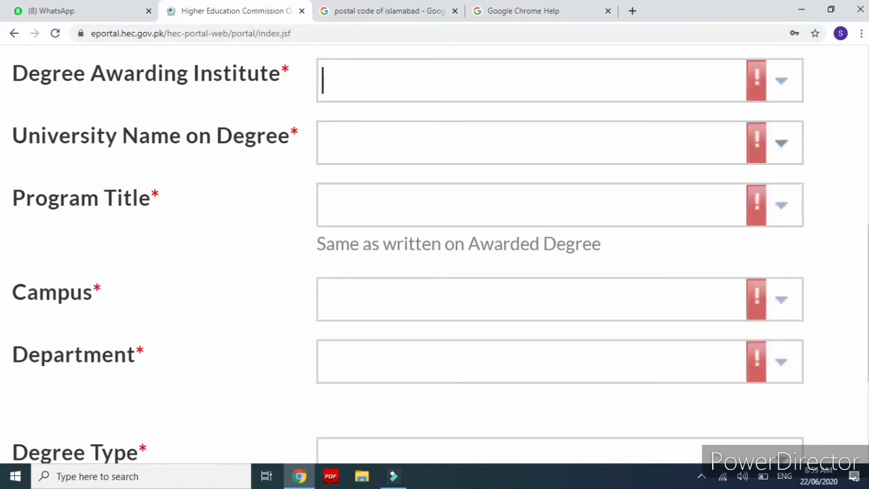
{"action": "left_click", "coordinate": [784, 143]}
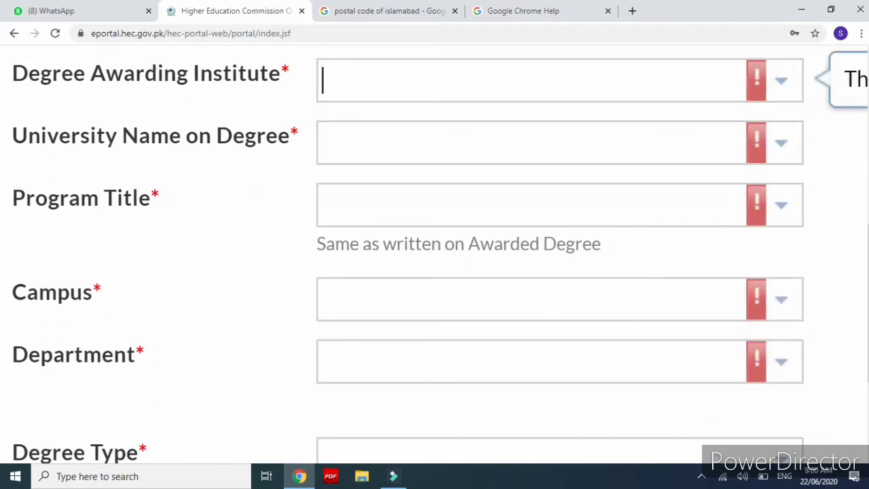
{"action": "scroll", "coordinate": [434, 251], "scroll_direction": "up", "scroll_amount": 2}
{"action": "left_click", "coordinate": [781, 154]}
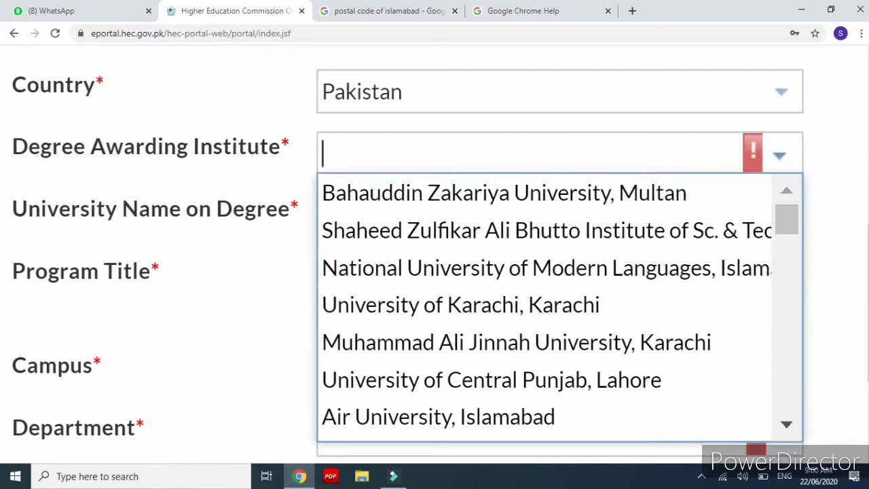
{"action": "scroll", "coordinate": [560, 305], "scroll_direction": "down", "scroll_amount": 6}
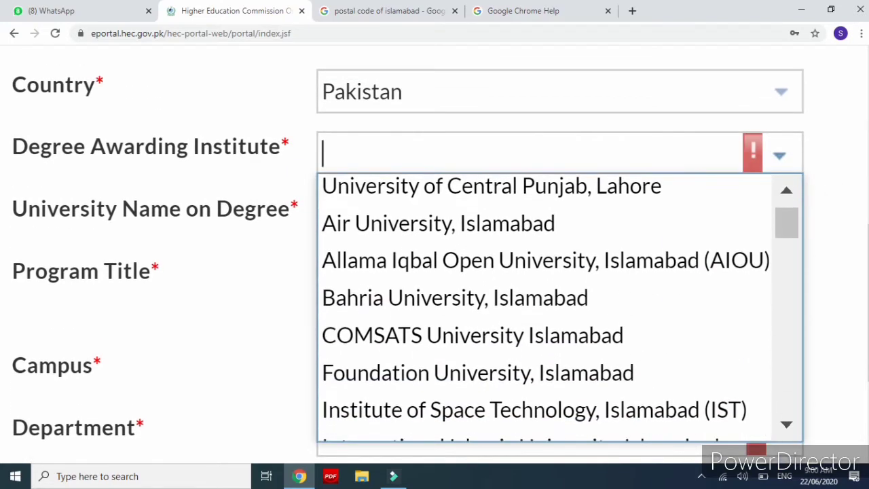
{"action": "scroll", "coordinate": [560, 305], "scroll_direction": "down", "scroll_amount": 3}
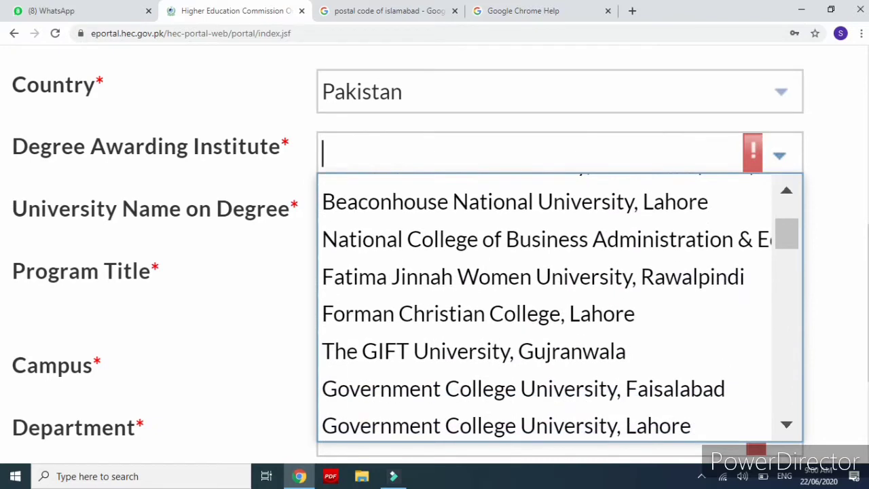
{"action": "scroll", "coordinate": [560, 305], "scroll_direction": "down", "scroll_amount": 2}
{"action": "scroll", "coordinate": [560, 306], "scroll_direction": "down", "scroll_amount": 2}
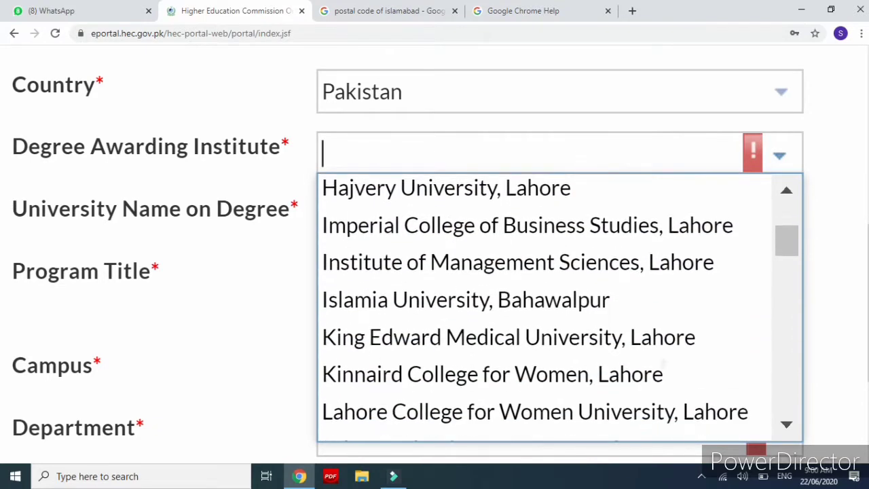
{"action": "scroll", "coordinate": [560, 306], "scroll_direction": "down", "scroll_amount": 3}
Search 'University of P' and select University of Peshawar, Peshawar as the awarding institute
{"action": "type", "text": "UNI"}
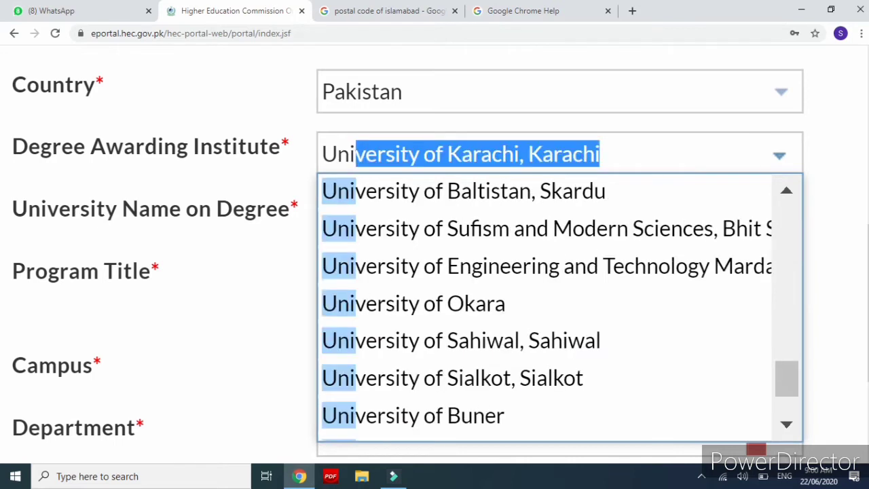
{"action": "type", "text": "VER"}
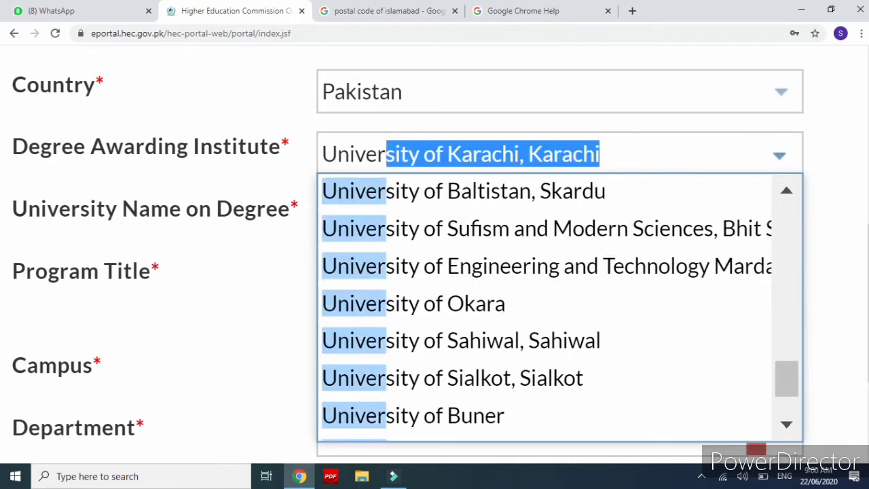
{"action": "type", "text": "SITY OF P"}
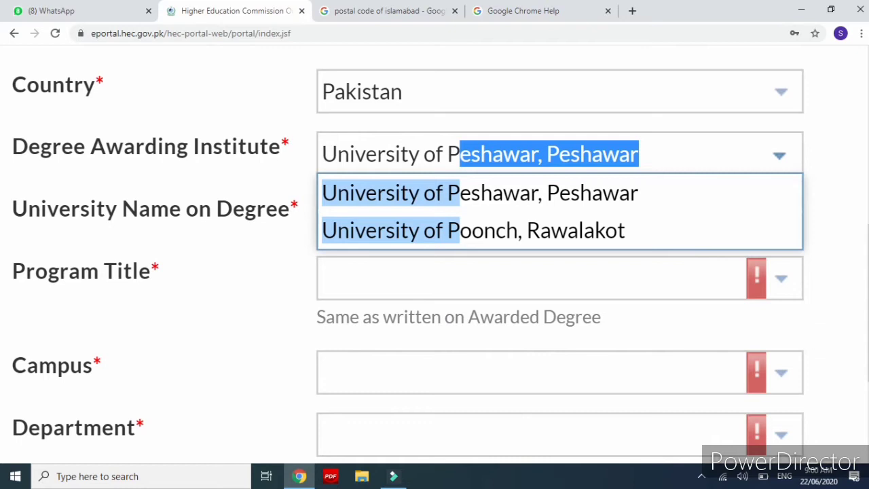
{"action": "key", "text": "BackSpace"}
{"action": "type", "text": "U"}
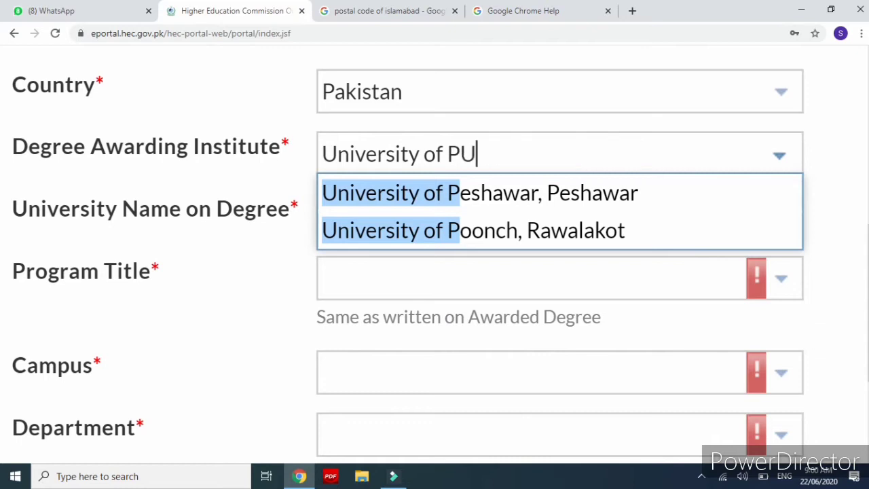
{"action": "key", "text": "BackSpace"}
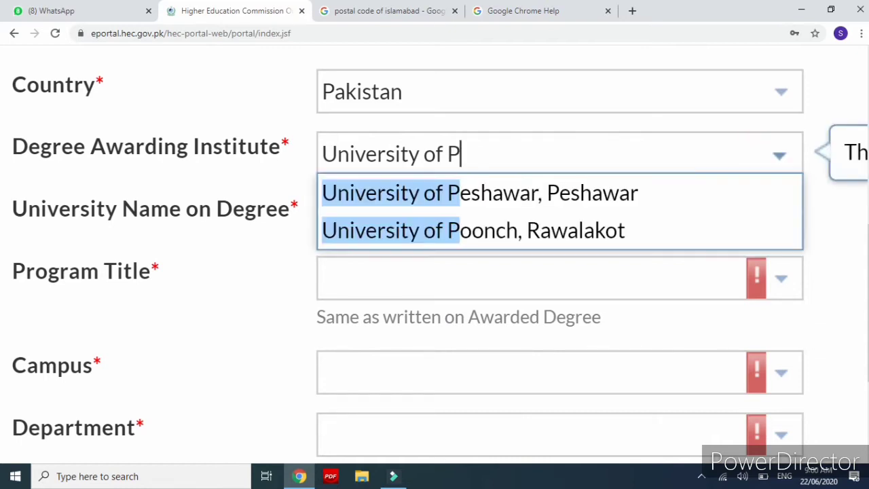
{"action": "key", "text": "BackSpace"}
{"action": "key", "text": "BackSpace"}
{"action": "key", "text": "BackSpace"}
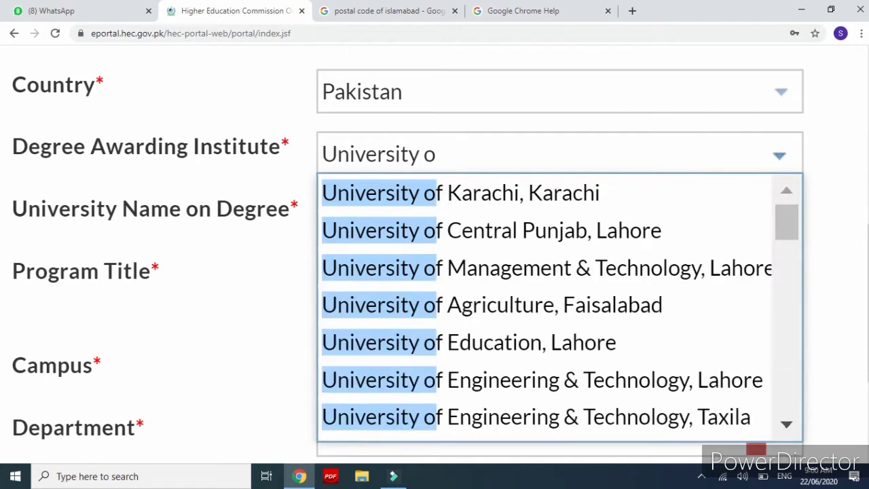
{"action": "type", "text": "F A"}
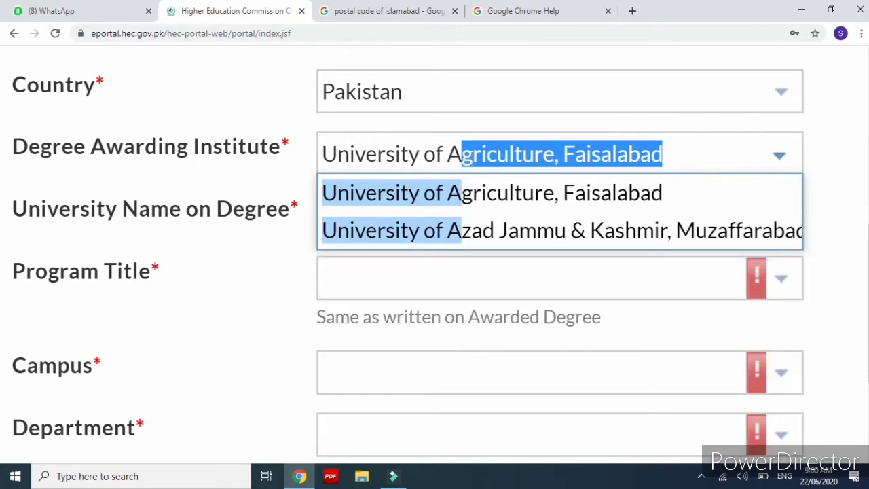
{"action": "key", "text": "BackSpace"}
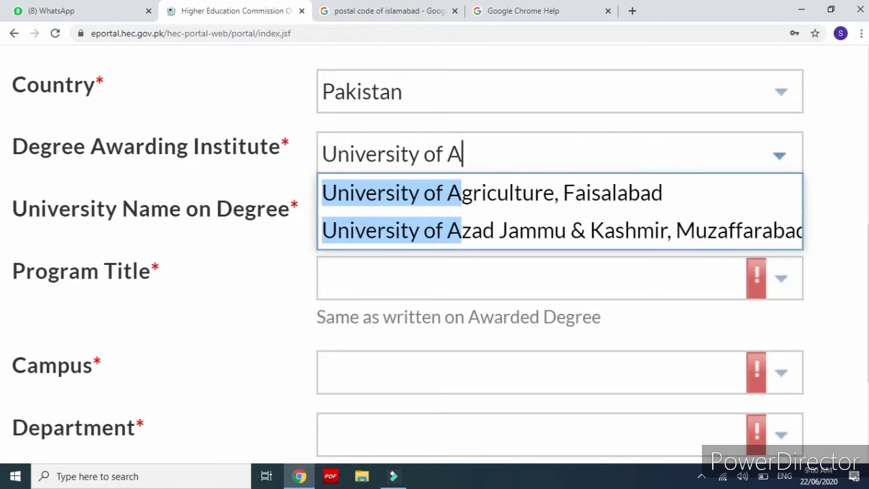
{"action": "key", "text": "BackSpace"}
{"action": "key", "text": "BackSpace"}
{"action": "key", "text": "BackSpace"}
{"action": "key", "text": "BackSpace"}
{"action": "key", "text": "BackSpace"}
{"action": "key", "text": "BackSpace"}
{"action": "key", "text": "BackSpace"}
{"action": "key", "text": "BackSpace"}
{"action": "key", "text": "BackSpace"}
{"action": "key", "text": "BackSpace"}
{"action": "key", "text": "BackSpace"}
{"action": "key", "text": "BackSpace"}
{"action": "key", "text": "BackSpace"}
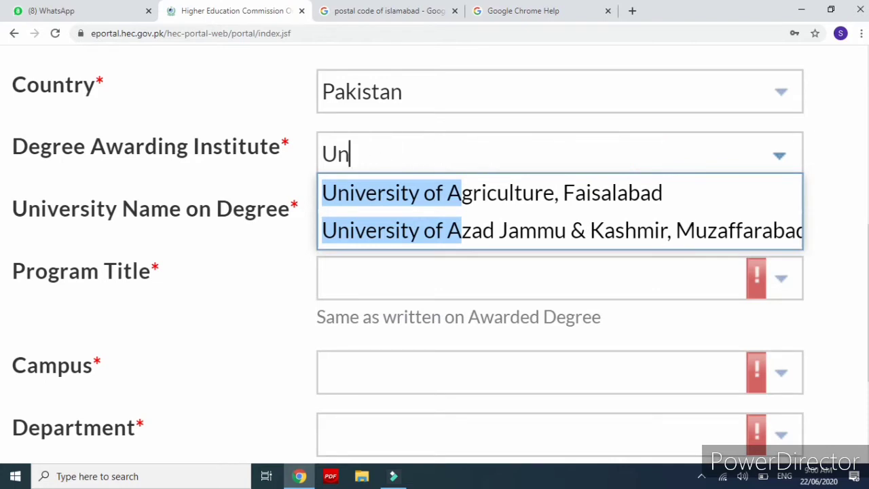
{"action": "key", "text": "BackSpace"}
{"action": "key", "text": "BackSpace"}
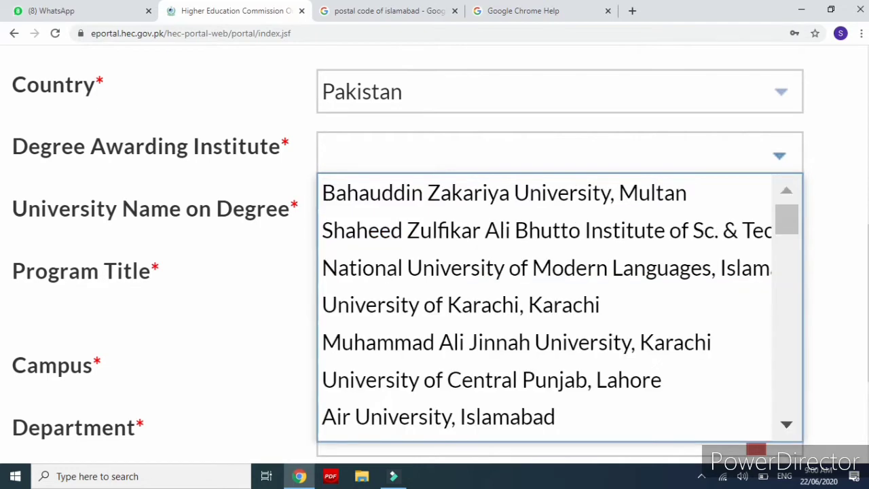
{"action": "type", "text": "PUNJ"}
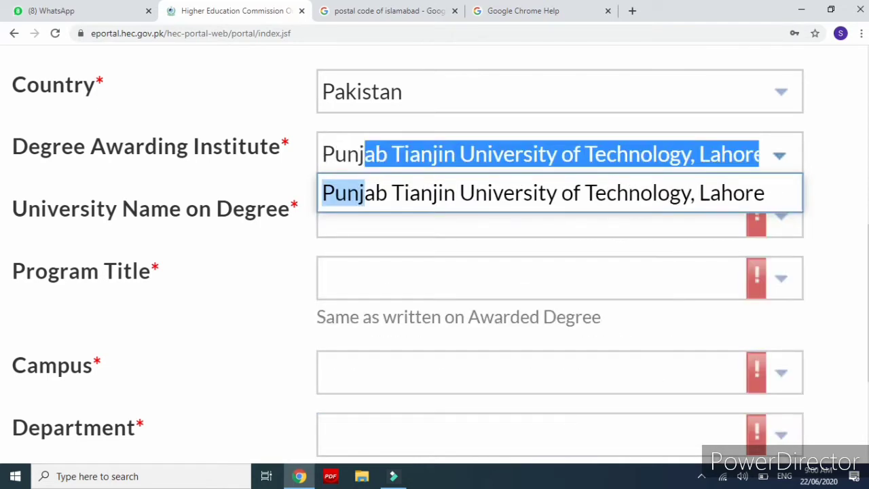
{"action": "key", "text": "BackSpace"}
{"action": "key", "text": "BackSpace"}
{"action": "key", "text": "BackSpace"}
{"action": "key", "text": "BackSpace"}
{"action": "key", "text": "BackSpace"}
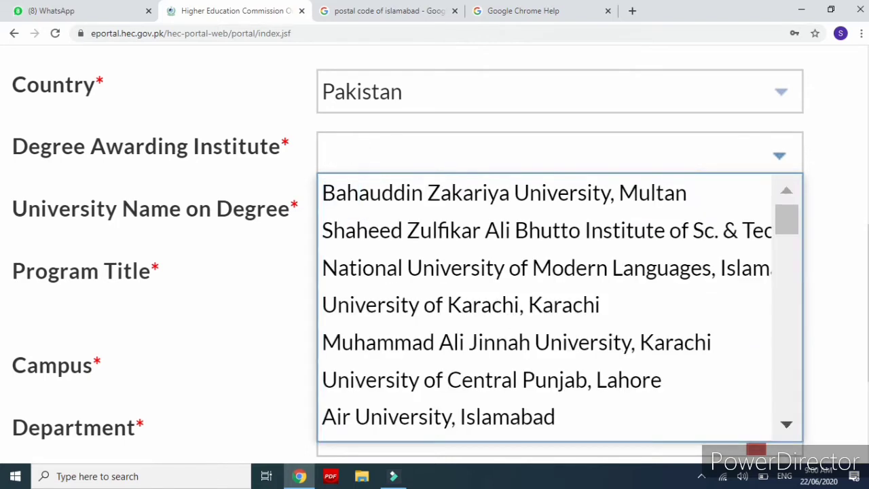
{"action": "type", "text": "UNIVERS"}
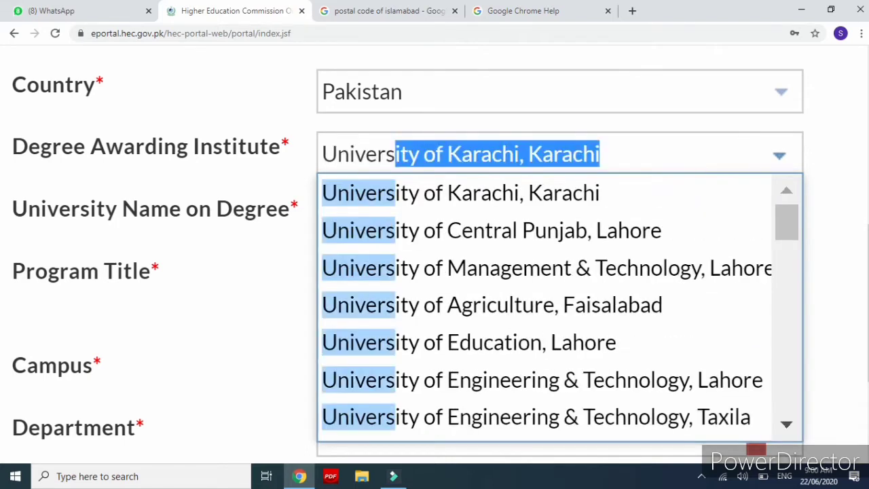
{"action": "type", "text": "ITY"}
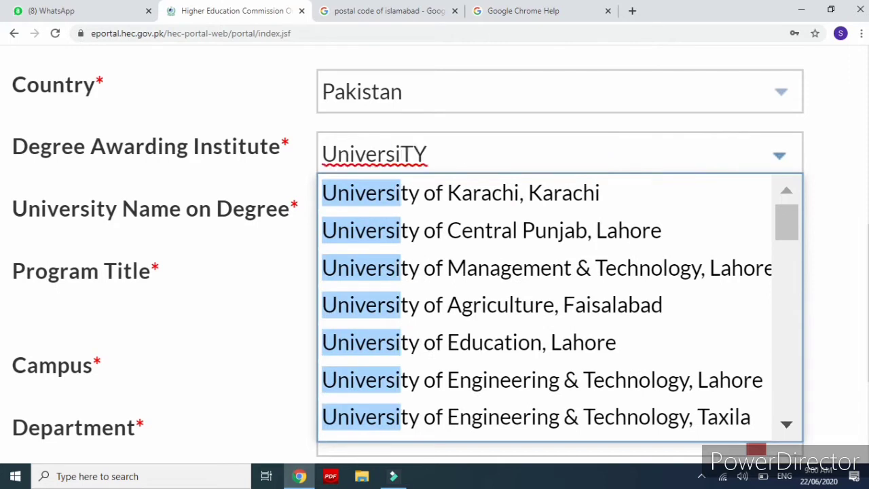
{"action": "key", "text": "BackSpace"}
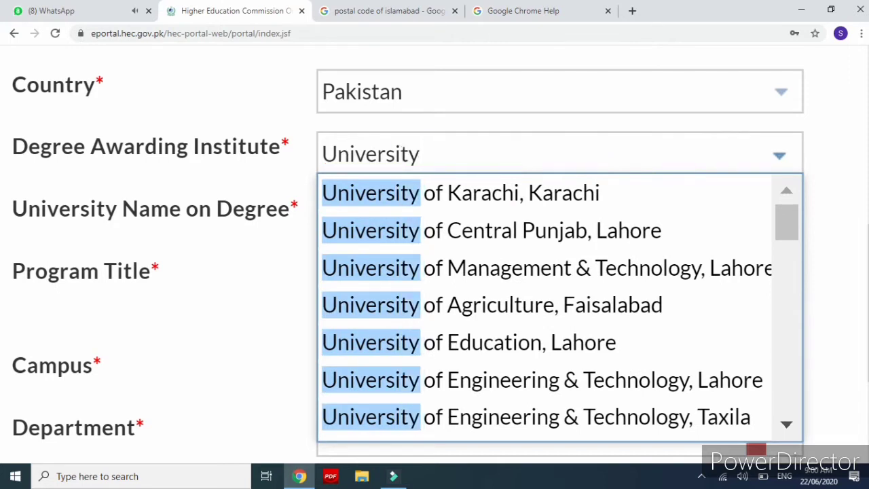
{"action": "type", "text": "OF"}
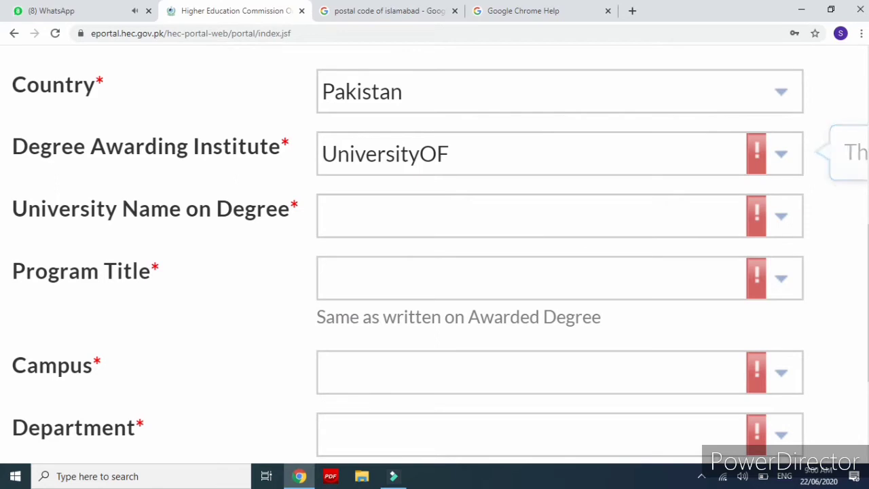
{"action": "key", "text": "BackSpace"}
{"action": "key", "text": "BackSpace"}
{"action": "key", "text": "BackSpace"}
{"action": "type", "text": "OF P"}
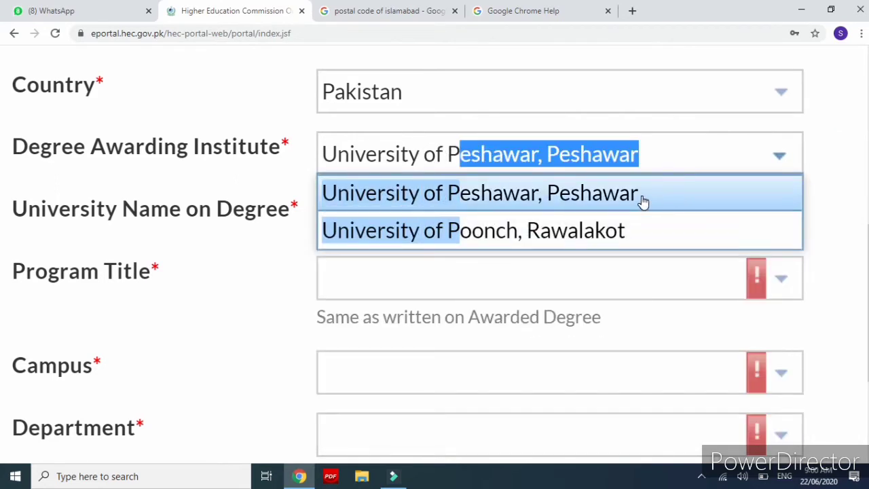
{"action": "left_click", "coordinate": [642, 199]}
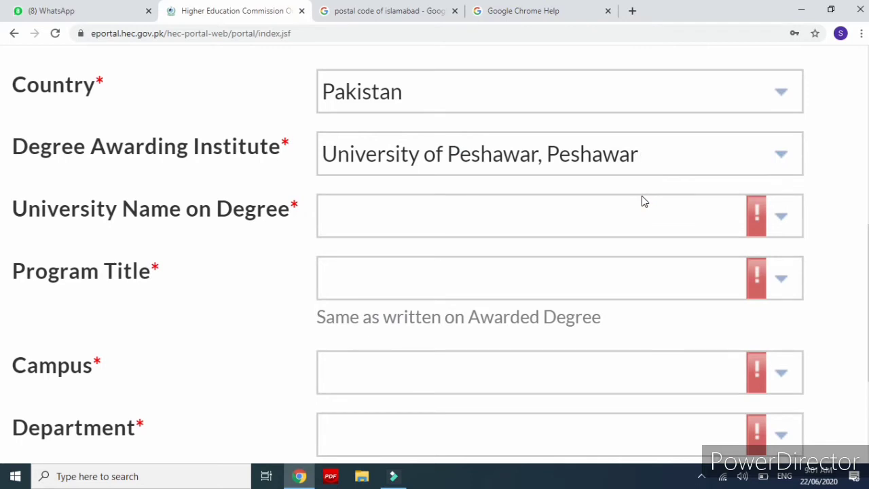
Set University Name to University of Peshawar, Peshawar and Program Title to B.Sc. (Mathematics, Statistics, Economics)
{"action": "left_click", "coordinate": [792, 226]}
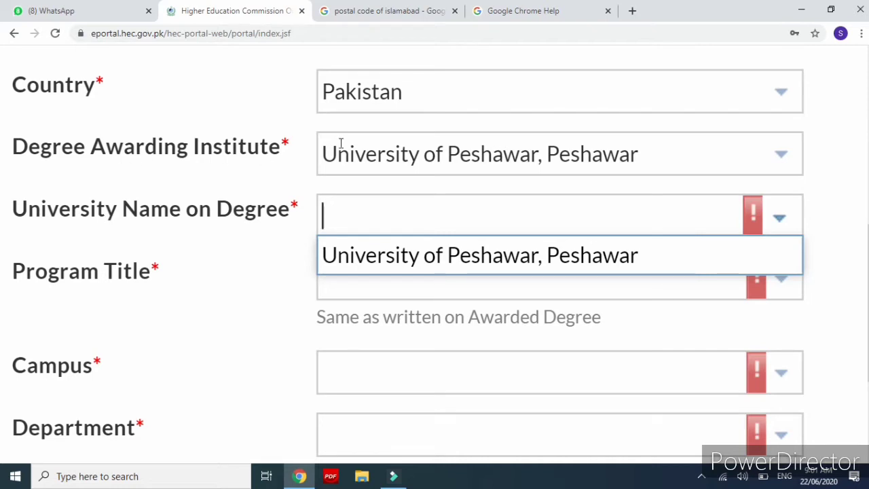
{"action": "left_click", "coordinate": [436, 256]}
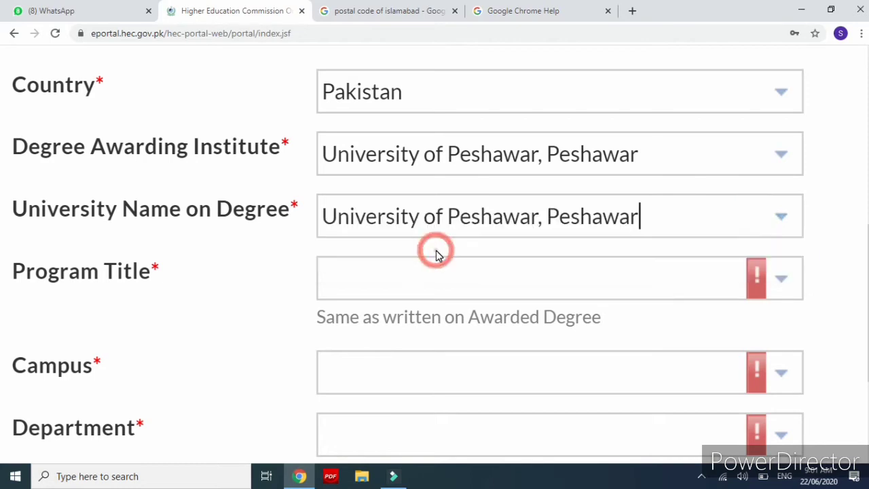
{"action": "left_click", "coordinate": [792, 290]}
{"action": "scroll", "coordinate": [792, 291], "scroll_direction": "down", "scroll_amount": 1}
{"action": "scroll", "coordinate": [781, 286], "scroll_direction": "down", "scroll_amount": 1}
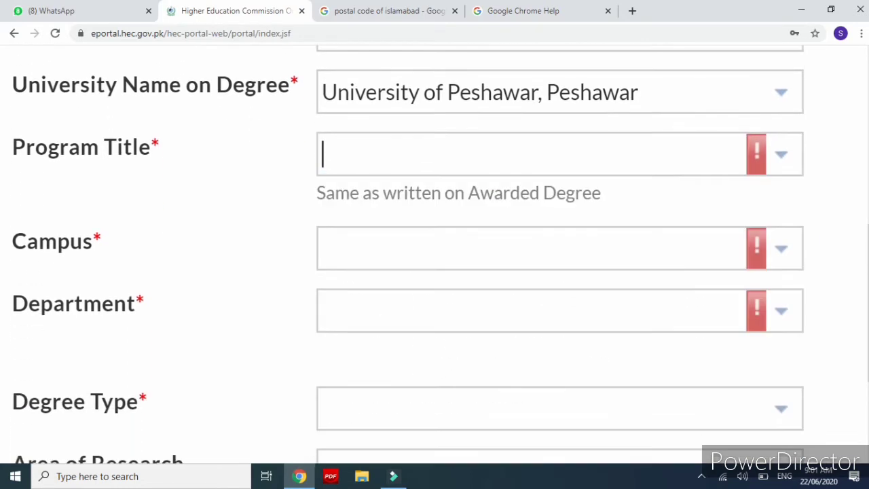
{"action": "left_click", "coordinate": [784, 175]}
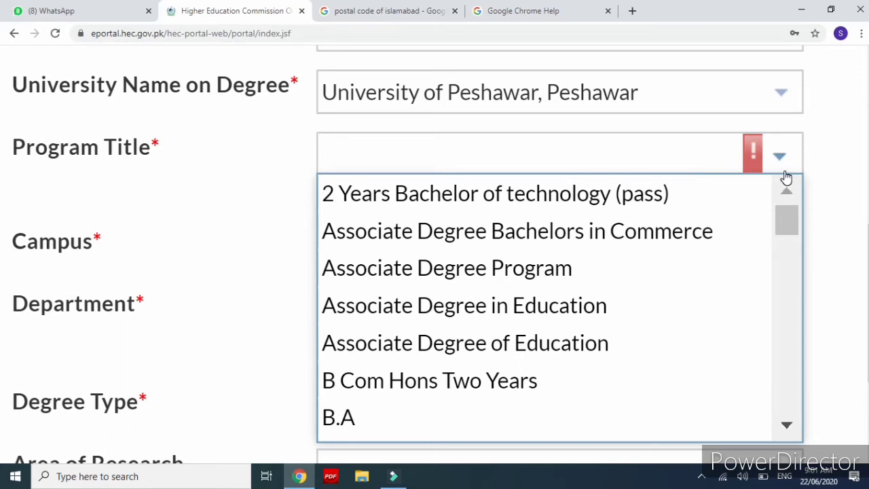
{"action": "scroll", "coordinate": [786, 177], "scroll_direction": "down", "scroll_amount": 1}
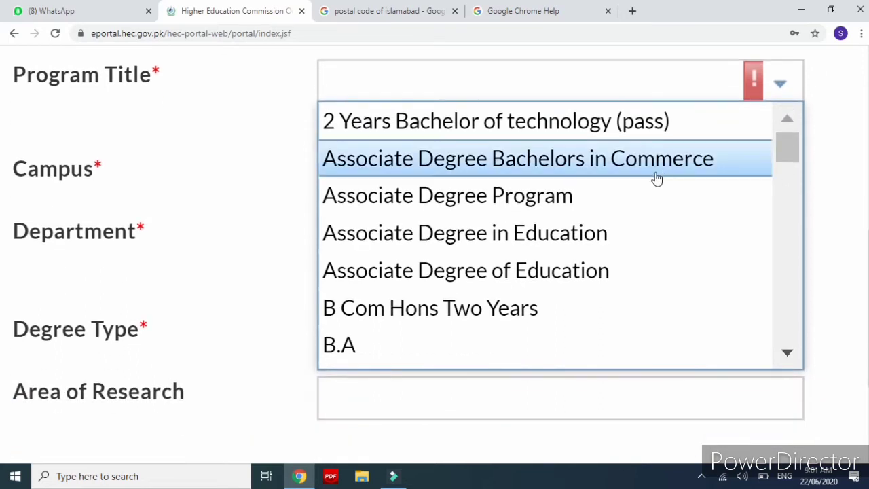
{"action": "scroll", "coordinate": [589, 246], "scroll_direction": "down", "scroll_amount": 4}
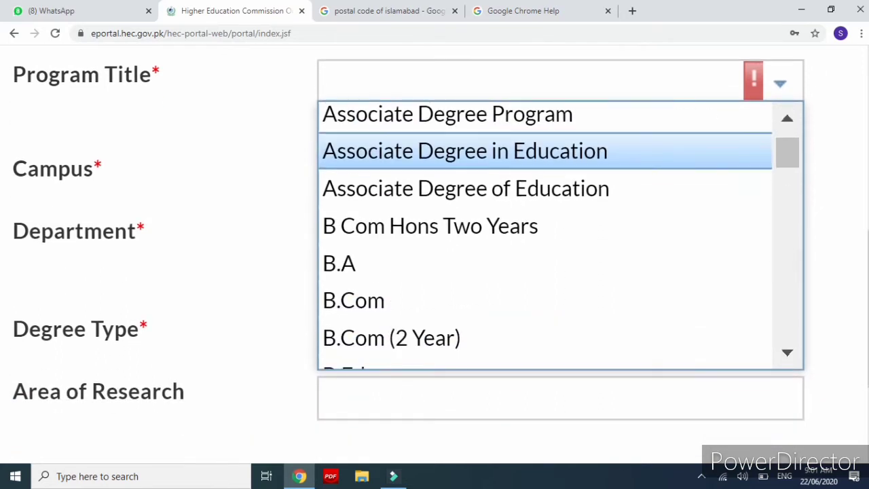
{"action": "scroll", "coordinate": [560, 235], "scroll_direction": "down", "scroll_amount": 4}
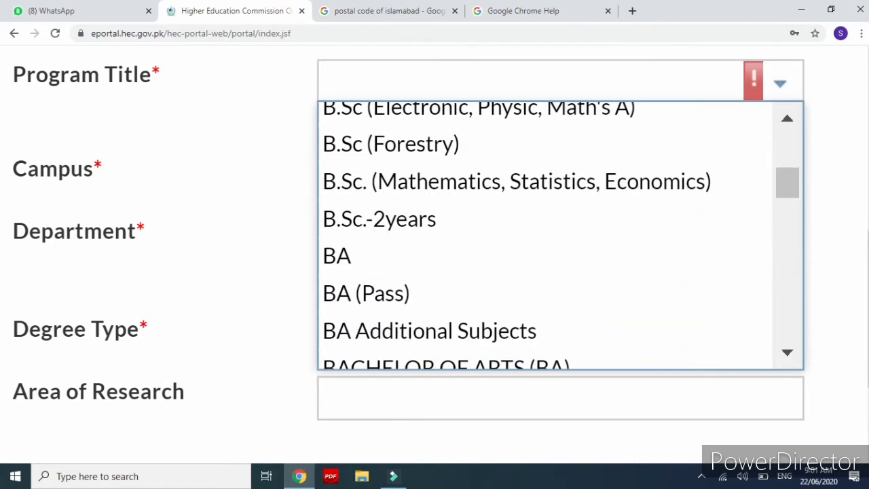
{"action": "left_click", "coordinate": [560, 183]}
{"action": "scroll", "coordinate": [559, 204], "scroll_direction": "up", "scroll_amount": 2}
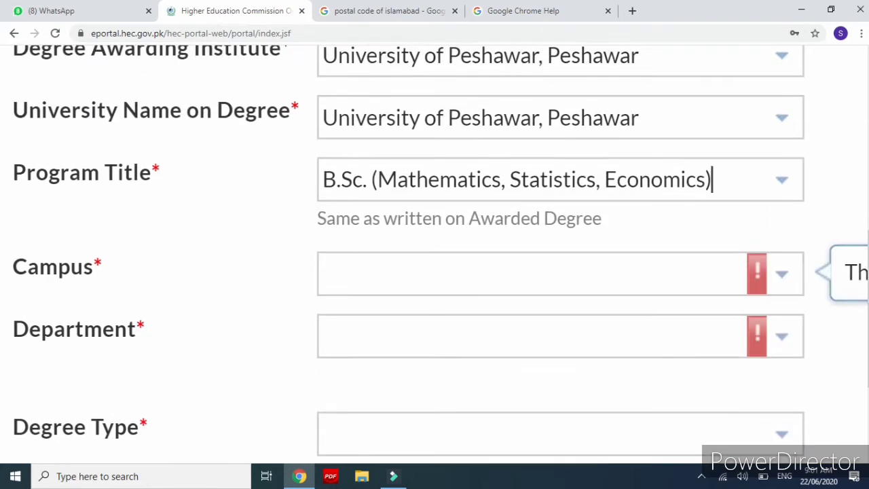
{"action": "left_click", "coordinate": [708, 276]}
{"action": "left_click", "coordinate": [781, 275]}
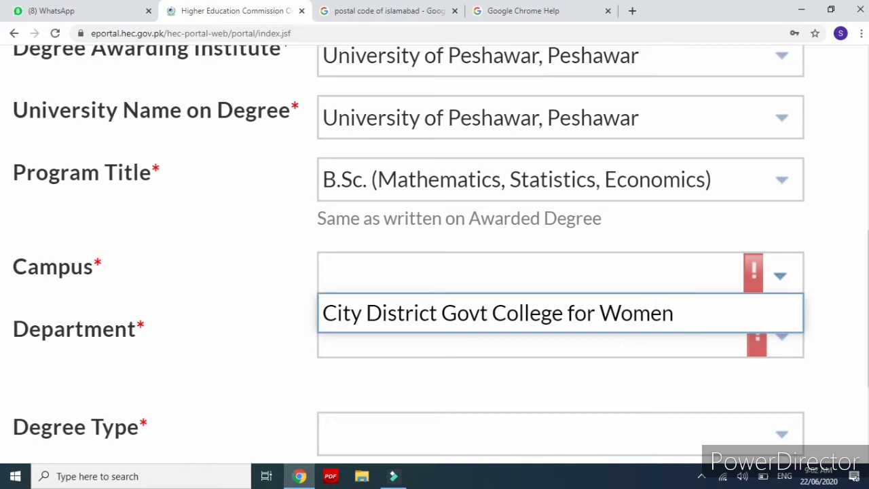
{"action": "key", "text": "Down"}
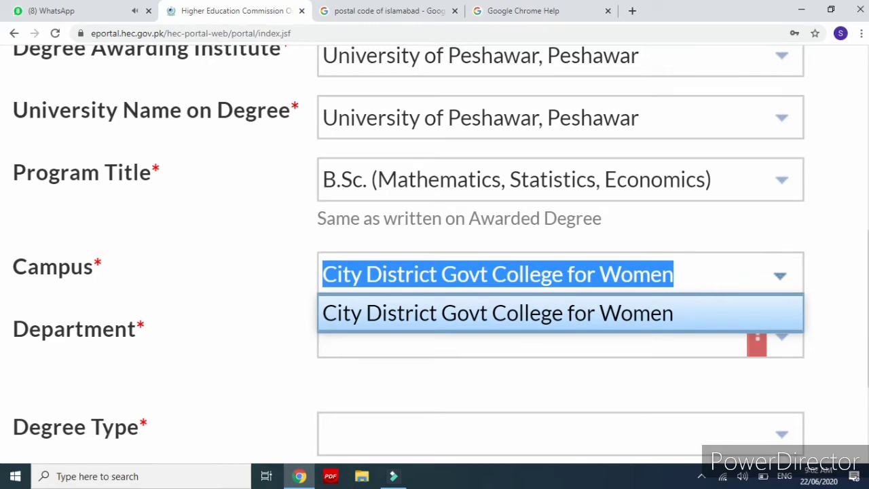
{"action": "key", "text": "BackSpace"}
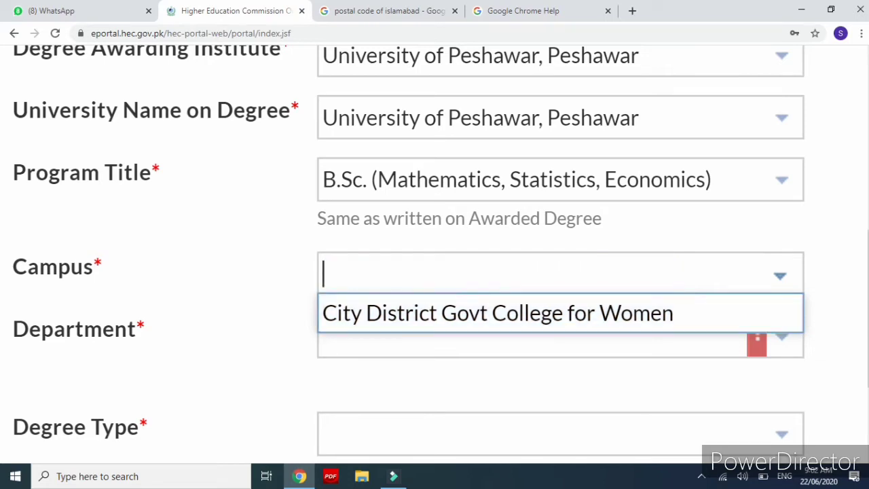
{"action": "scroll", "coordinate": [390, 391], "scroll_direction": "down", "scroll_amount": 5}
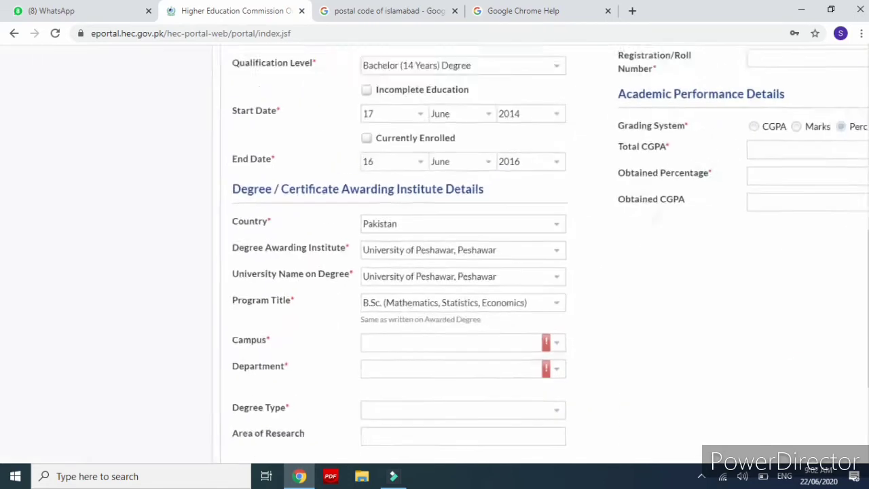
{"action": "scroll", "coordinate": [540, 244], "scroll_direction": "down", "scroll_amount": 3}
{"action": "scroll", "coordinate": [471, 253], "scroll_direction": "up", "scroll_amount": 5}
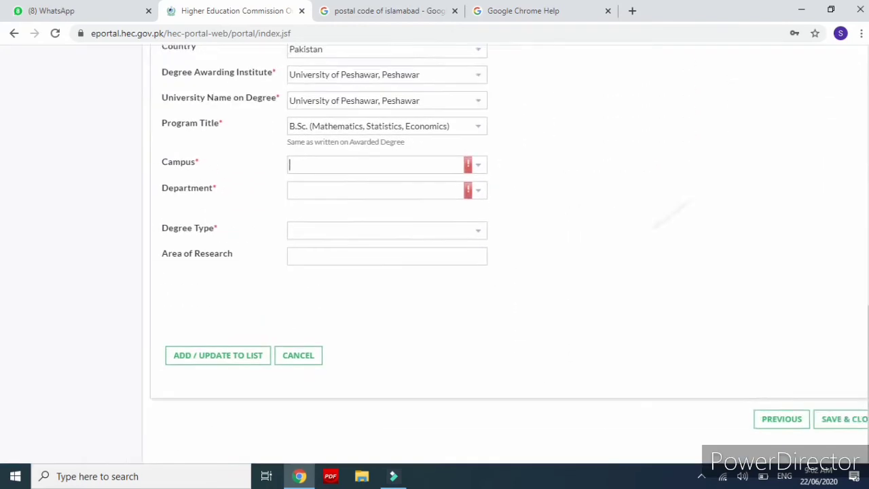
{"action": "scroll", "coordinate": [470, 254], "scroll_direction": "up", "scroll_amount": 3}
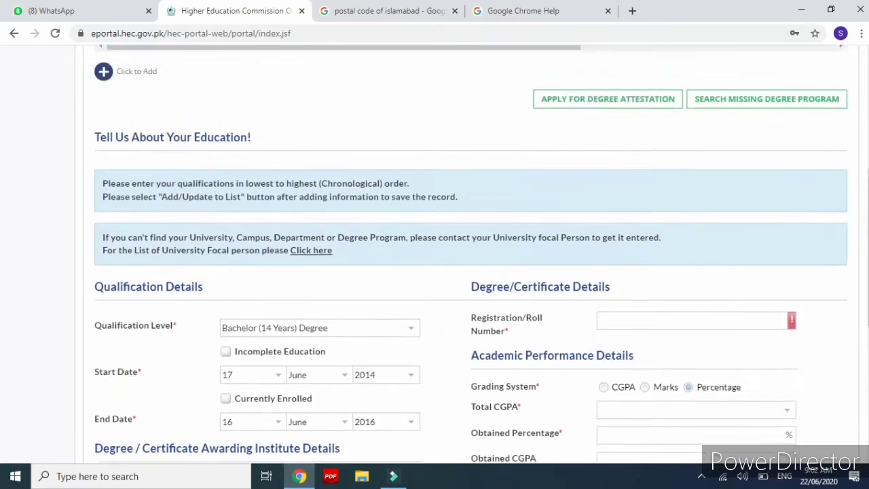
{"action": "scroll", "coordinate": [706, 146], "scroll_direction": "up", "scroll_amount": 5}
{"action": "scroll", "coordinate": [706, 197], "scroll_direction": "up", "scroll_amount": 1}
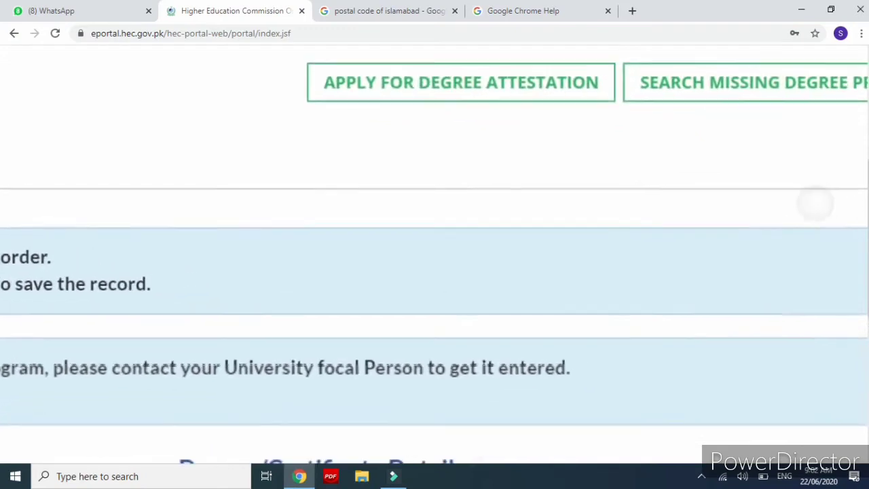
{"action": "scroll", "coordinate": [776, 224], "scroll_direction": "right", "scroll_amount": 2}
{"action": "scroll", "coordinate": [719, 163], "scroll_direction": "up", "scroll_amount": 3}
{"action": "scroll", "coordinate": [434, 258], "scroll_direction": "up", "scroll_amount": 1}
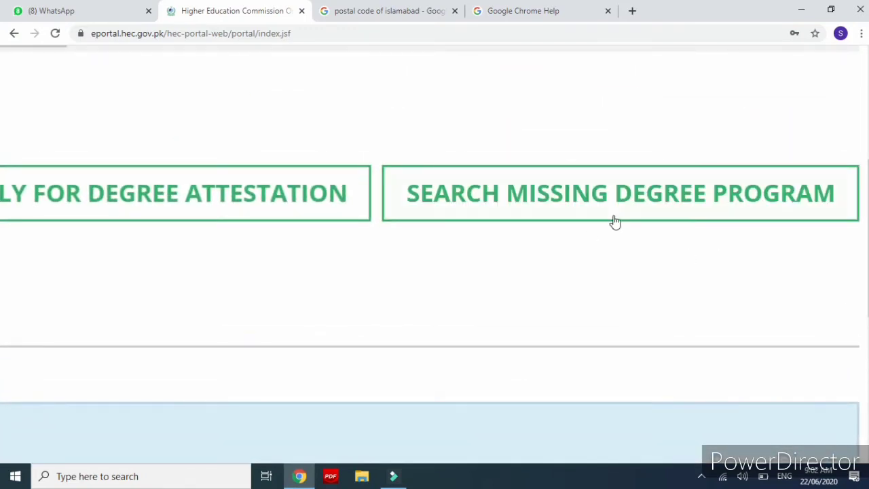
{"action": "scroll", "coordinate": [607, 294], "scroll_direction": "down", "scroll_amount": 5}
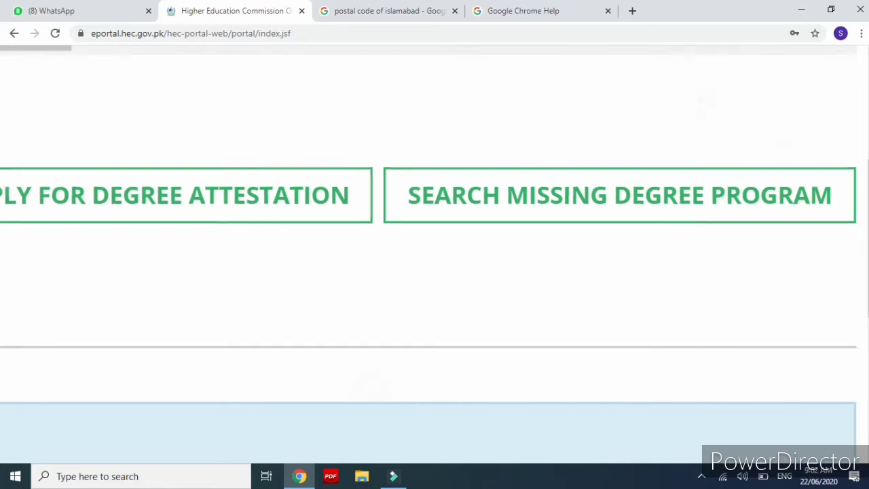
{"action": "scroll", "coordinate": [607, 294], "scroll_direction": "down", "scroll_amount": 3}
{"action": "scroll", "coordinate": [420, 298], "scroll_direction": "down", "scroll_amount": 1}
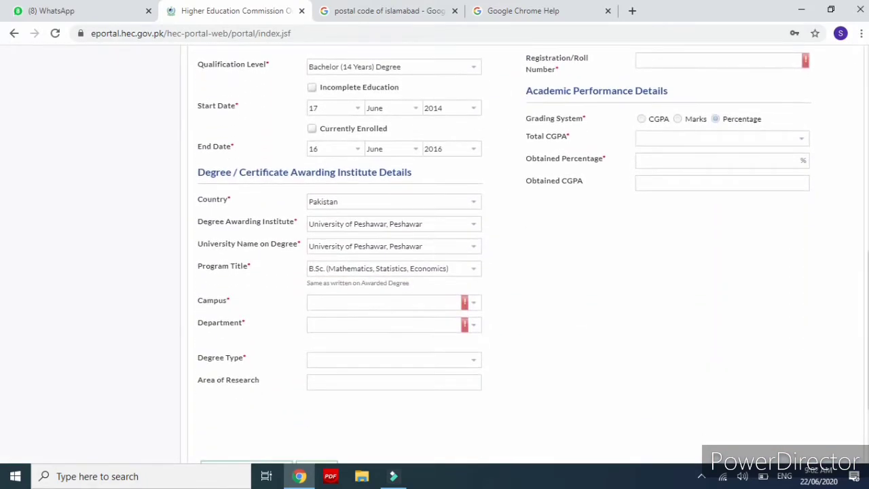
{"action": "scroll", "coordinate": [421, 298], "scroll_direction": "up", "scroll_amount": 5}
{"action": "scroll", "coordinate": [421, 297], "scroll_direction": "left", "scroll_amount": 2}
{"action": "scroll", "coordinate": [481, 289], "scroll_direction": "up", "scroll_amount": 3}
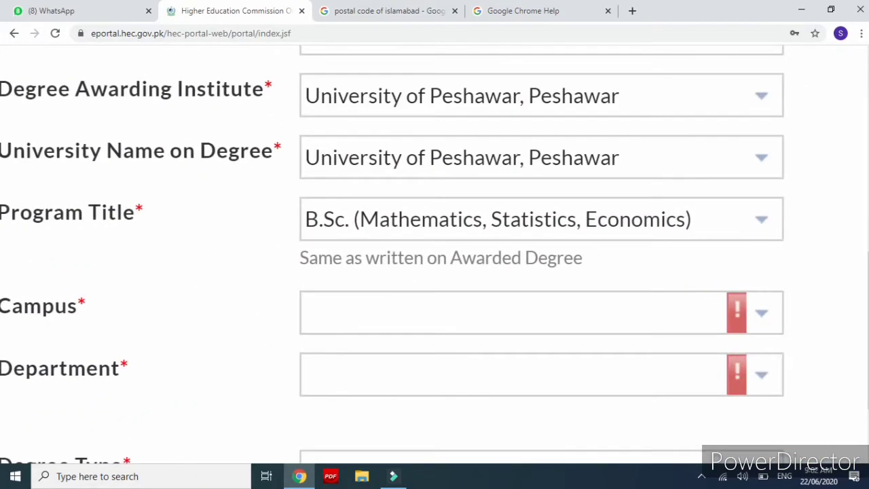
{"action": "left_click", "coordinate": [769, 318]}
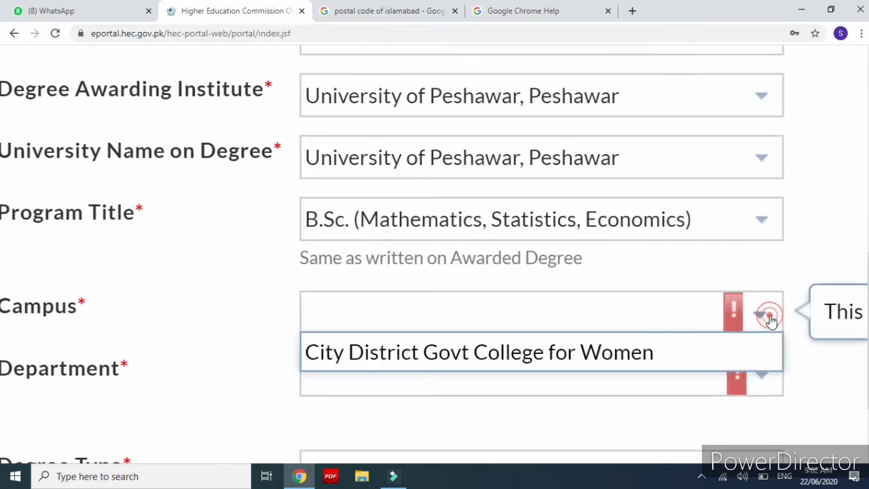
Choose campus City District Govt College for Women and department City District Government College for Women Peshawar
{"action": "left_click", "coordinate": [541, 362]}
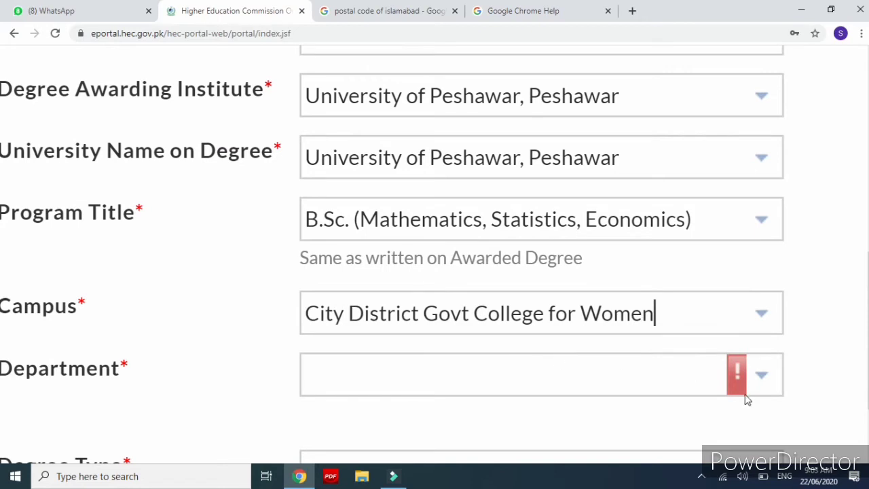
{"action": "left_click", "coordinate": [764, 372]}
{"action": "scroll", "coordinate": [765, 374], "scroll_direction": "down", "scroll_amount": 2}
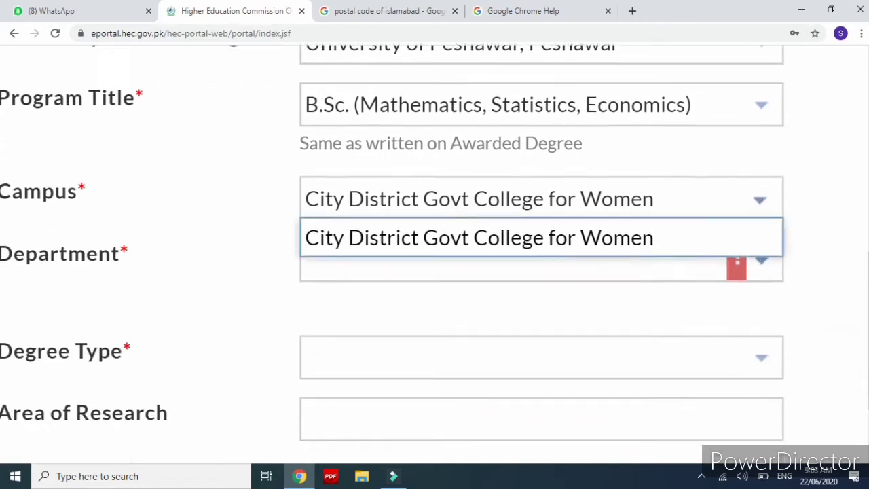
{"action": "left_click", "coordinate": [768, 308]}
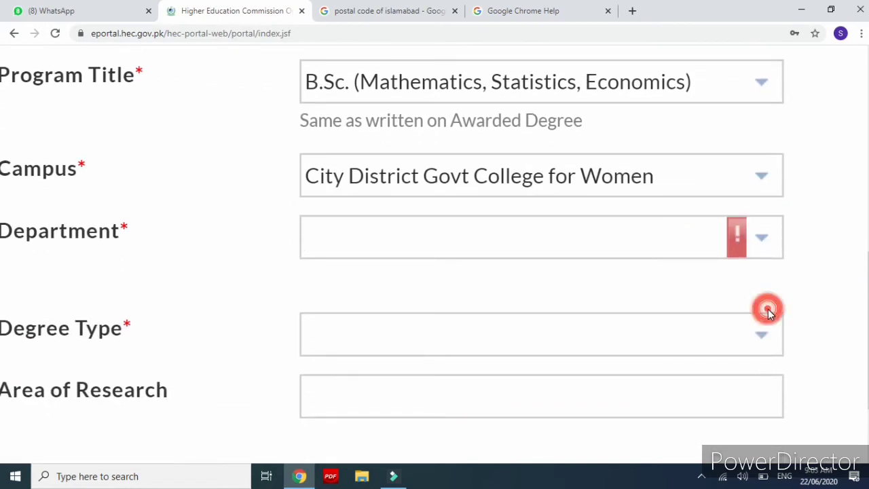
{"action": "left_click", "coordinate": [770, 234]}
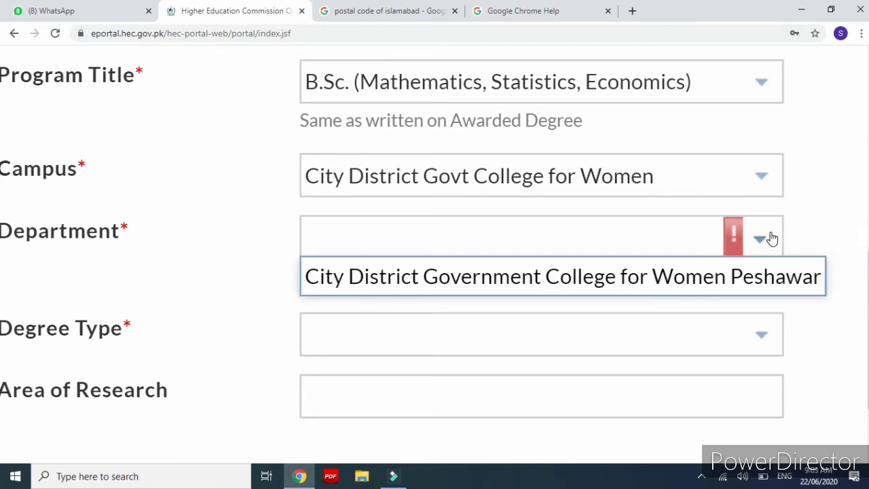
{"action": "left_click", "coordinate": [687, 290]}
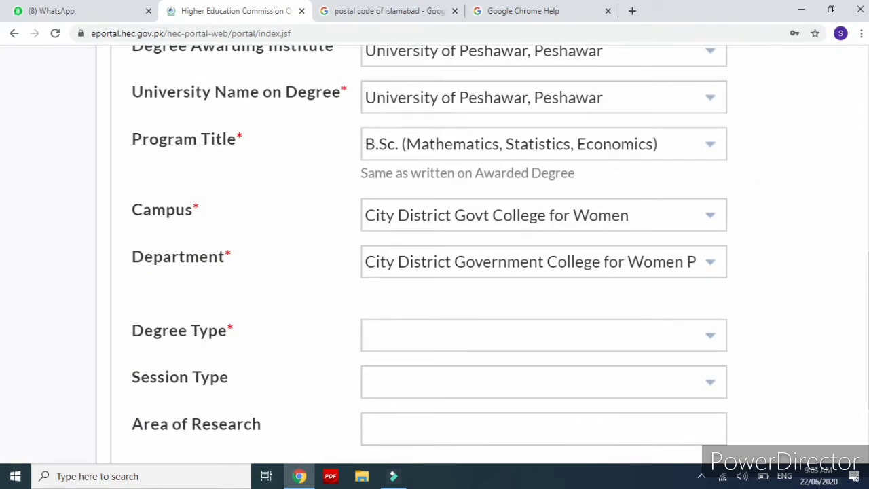
{"action": "scroll", "coordinate": [434, 254], "scroll_direction": "up", "scroll_amount": 5}
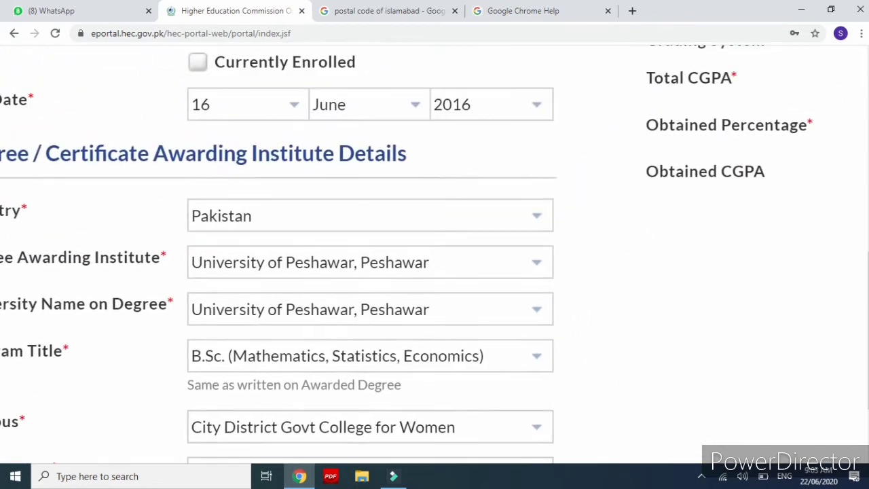
{"action": "scroll", "coordinate": [435, 254], "scroll_direction": "right", "scroll_amount": 3}
{"action": "scroll", "coordinate": [434, 254], "scroll_direction": "up", "scroll_amount": 10}
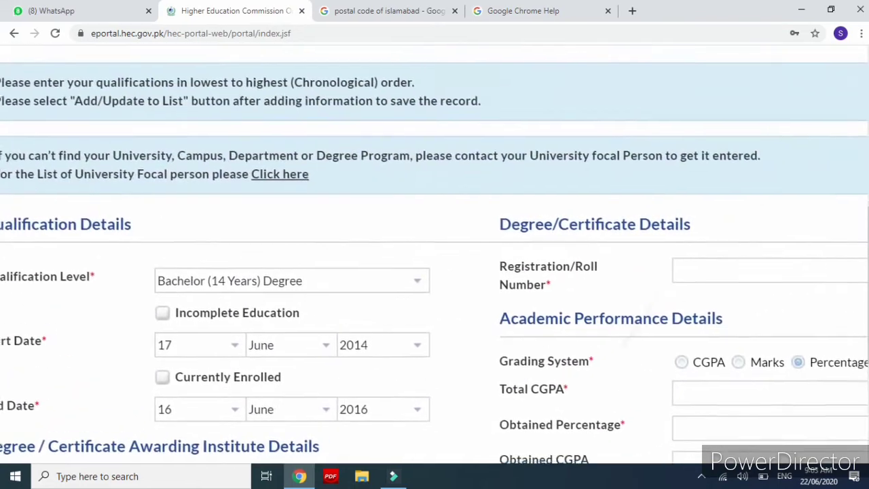
{"action": "scroll", "coordinate": [435, 254], "scroll_direction": "up", "scroll_amount": 3}
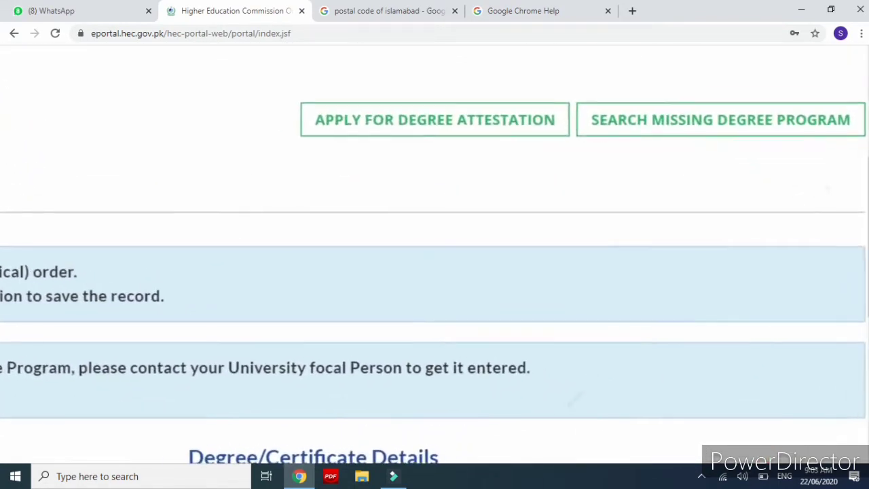
{"action": "scroll", "coordinate": [435, 254], "scroll_direction": "up", "scroll_amount": 2}
{"action": "scroll", "coordinate": [646, 253], "scroll_direction": "up", "scroll_amount": 1}
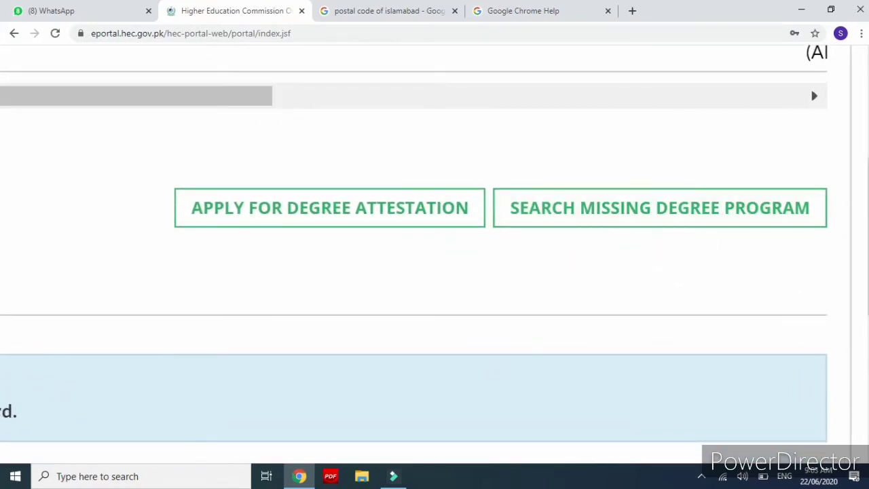
{"action": "scroll", "coordinate": [516, 272], "scroll_direction": "down", "scroll_amount": 5}
{"action": "left_click", "coordinate": [390, 318]}
{"action": "scroll", "coordinate": [516, 272], "scroll_direction": "down", "scroll_amount": 4}
{"action": "scroll", "coordinate": [543, 292], "scroll_direction": "up", "scroll_amount": 1}
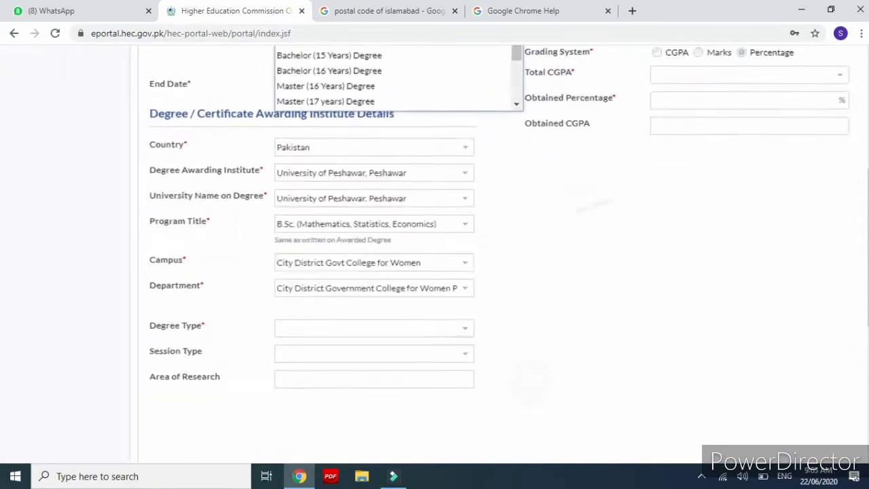
{"action": "scroll", "coordinate": [500, 293], "scroll_direction": "up", "scroll_amount": 3}
{"action": "scroll", "coordinate": [501, 292], "scroll_direction": "left", "scroll_amount": 4}
{"action": "scroll", "coordinate": [500, 285], "scroll_direction": "up", "scroll_amount": 1}
{"action": "scroll", "coordinate": [500, 285], "scroll_direction": "right", "scroll_amount": 1}
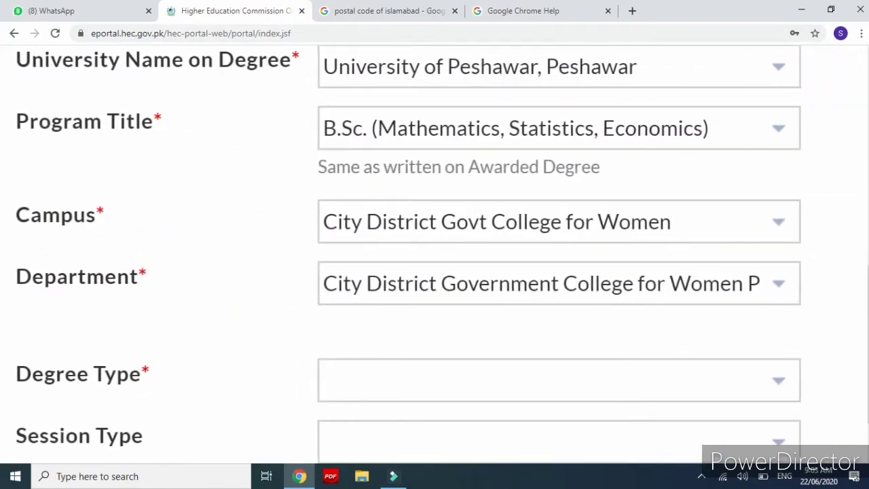
{"action": "scroll", "coordinate": [443, 254], "scroll_direction": "right", "scroll_amount": 2}
{"action": "scroll", "coordinate": [443, 255], "scroll_direction": "down", "scroll_amount": 2}
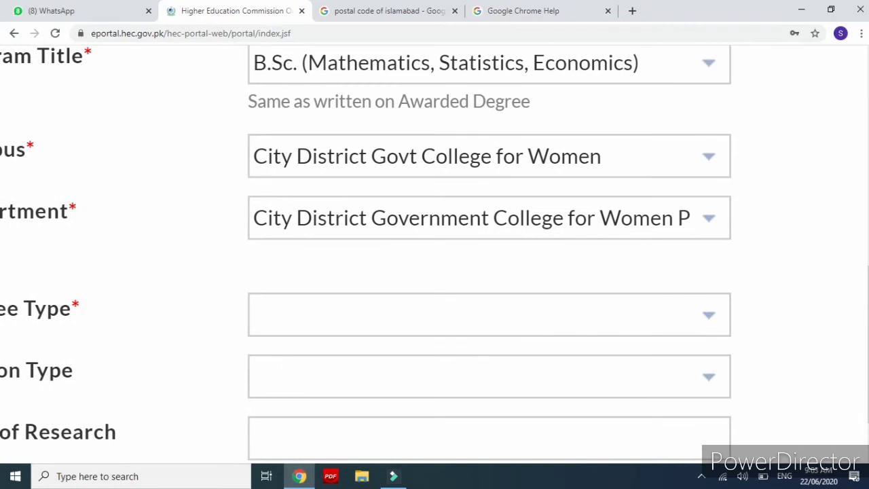
{"action": "scroll", "coordinate": [434, 254], "scroll_direction": "left", "scroll_amount": 5}
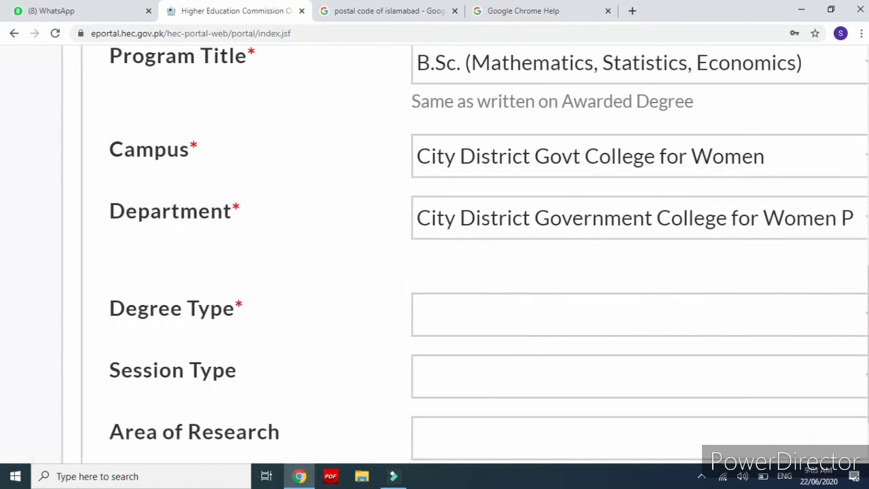
{"action": "scroll", "coordinate": [435, 254], "scroll_direction": "down", "scroll_amount": 3}
{"action": "scroll", "coordinate": [435, 255], "scroll_direction": "right", "scroll_amount": 4}
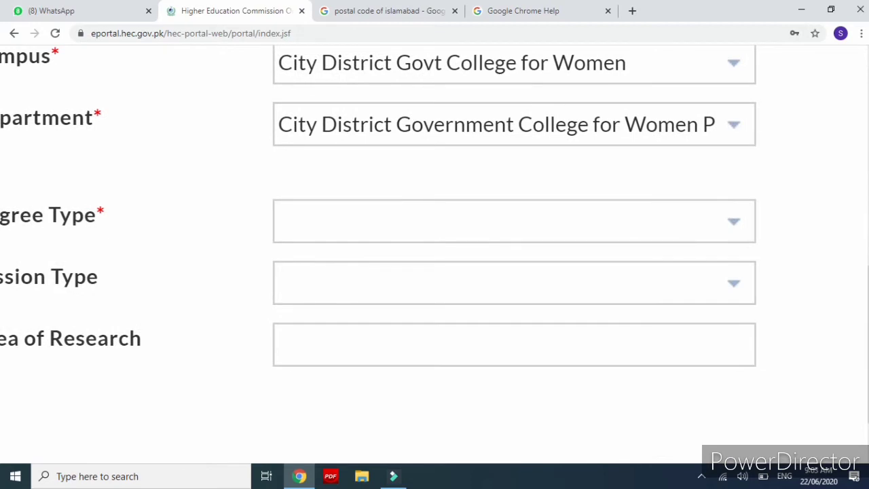
{"action": "scroll", "coordinate": [434, 254], "scroll_direction": "left", "scroll_amount": 3}
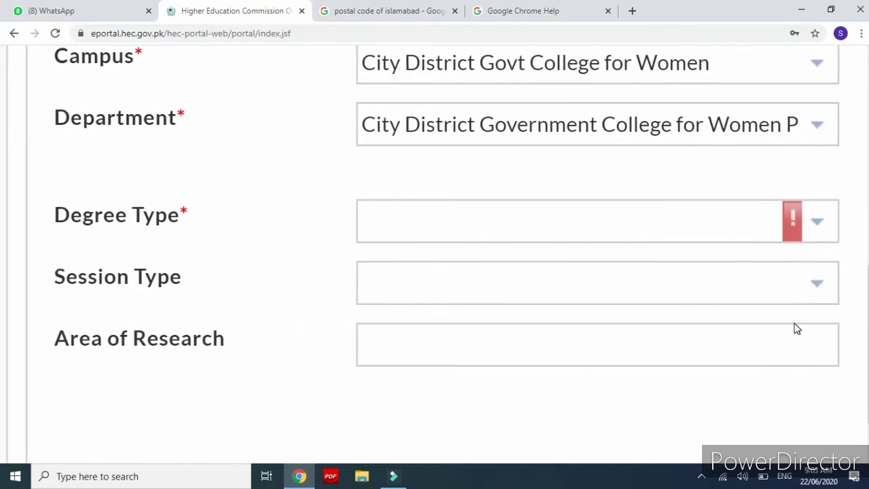
Choose Regular from the Degree Type dropdown, then look over the rest of the form
{"action": "left_click", "coordinate": [822, 229]}
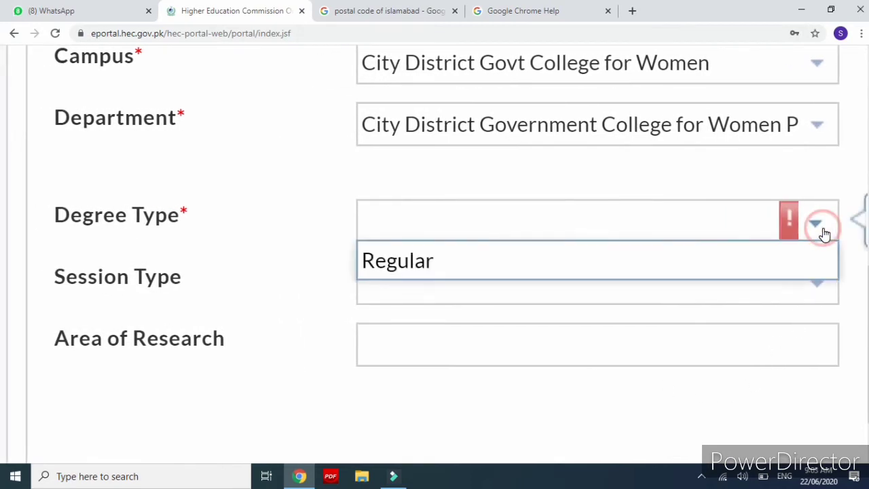
{"action": "left_click", "coordinate": [646, 268]}
{"action": "scroll", "coordinate": [677, 267], "scroll_direction": "down", "scroll_amount": 5}
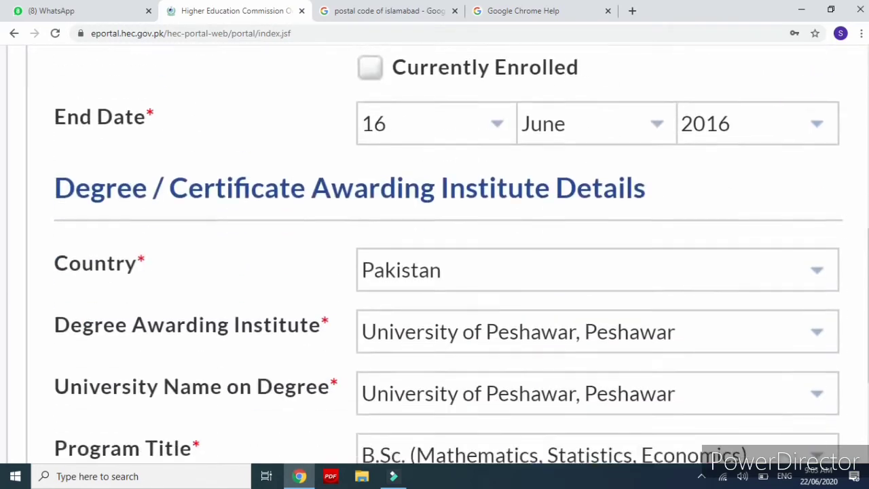
{"action": "scroll", "coordinate": [677, 267], "scroll_direction": "down", "scroll_amount": 3}
{"action": "scroll", "coordinate": [678, 266], "scroll_direction": "down", "scroll_amount": 3}
{"action": "scroll", "coordinate": [678, 267], "scroll_direction": "up", "scroll_amount": 1}
{"action": "scroll", "coordinate": [548, 387], "scroll_direction": "up", "scroll_amount": 2}
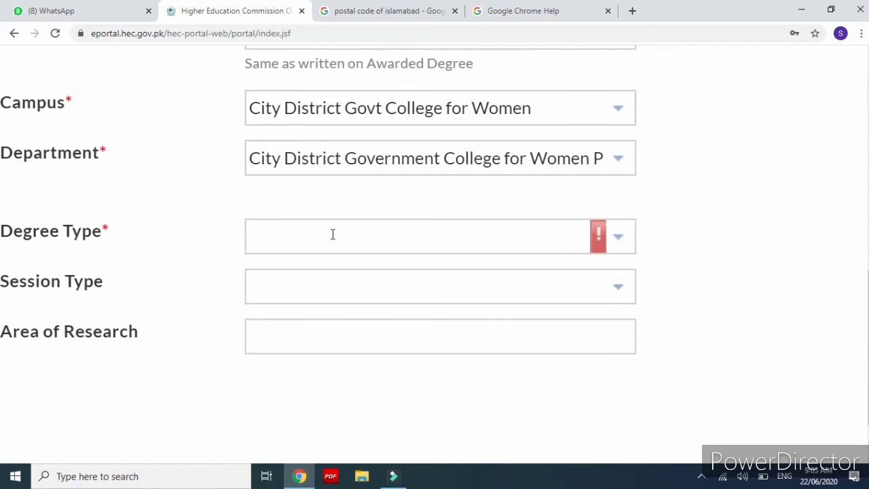
{"action": "left_click", "coordinate": [615, 239]}
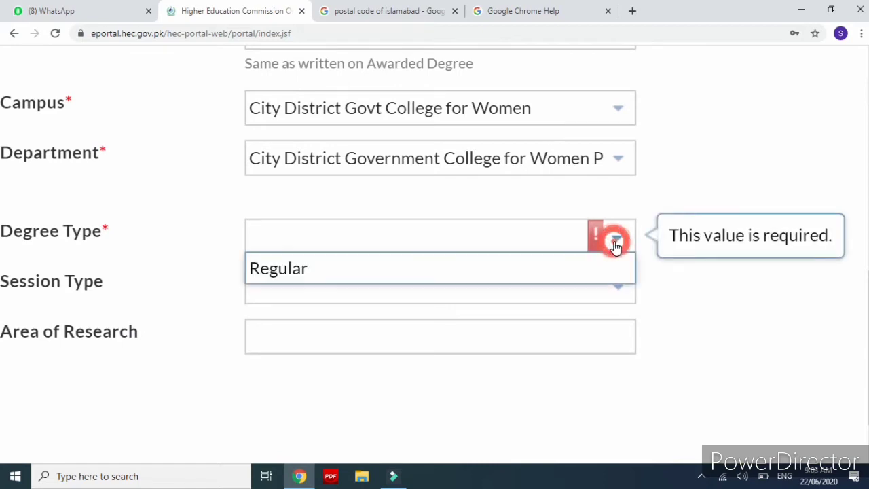
{"action": "left_click", "coordinate": [434, 268]}
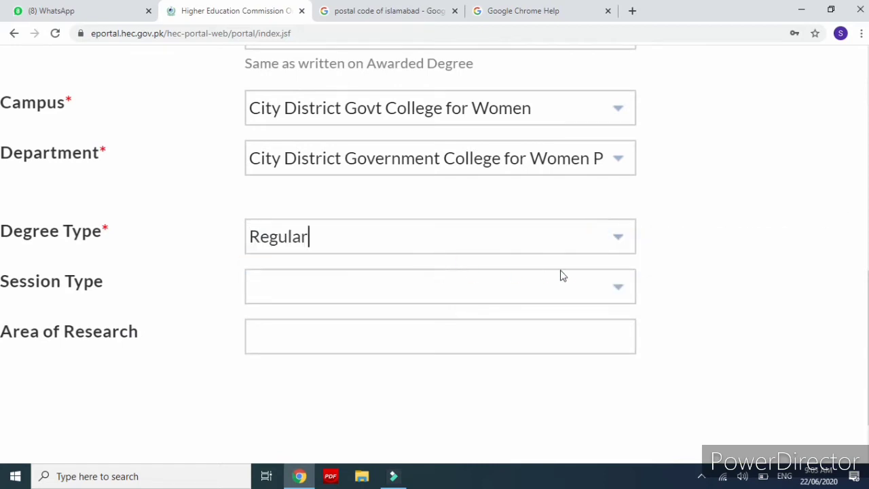
{"action": "scroll", "coordinate": [671, 324], "scroll_direction": "down", "scroll_amount": 1}
{"action": "scroll", "coordinate": [435, 255], "scroll_direction": "down", "scroll_amount": 1}
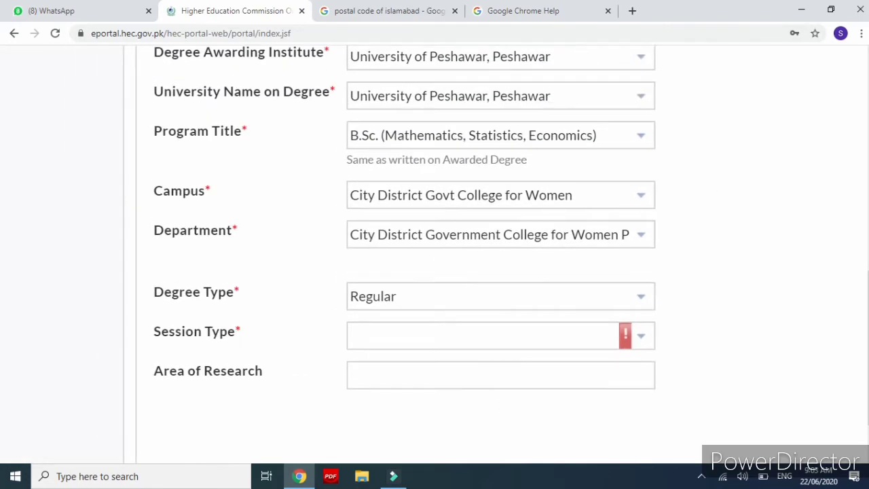
{"action": "scroll", "coordinate": [218, 247], "scroll_direction": "up", "scroll_amount": 5}
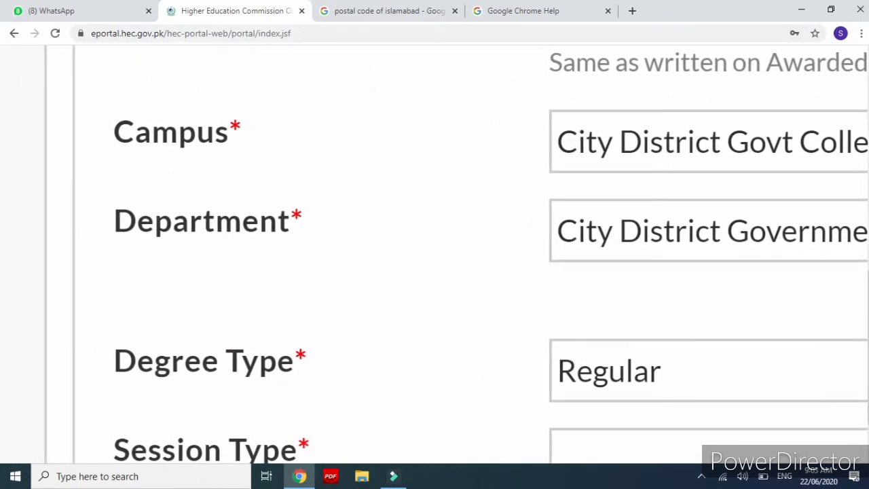
{"action": "scroll", "coordinate": [474, 353], "scroll_direction": "up", "scroll_amount": 6}
{"action": "scroll", "coordinate": [473, 353], "scroll_direction": "down", "scroll_amount": 7}
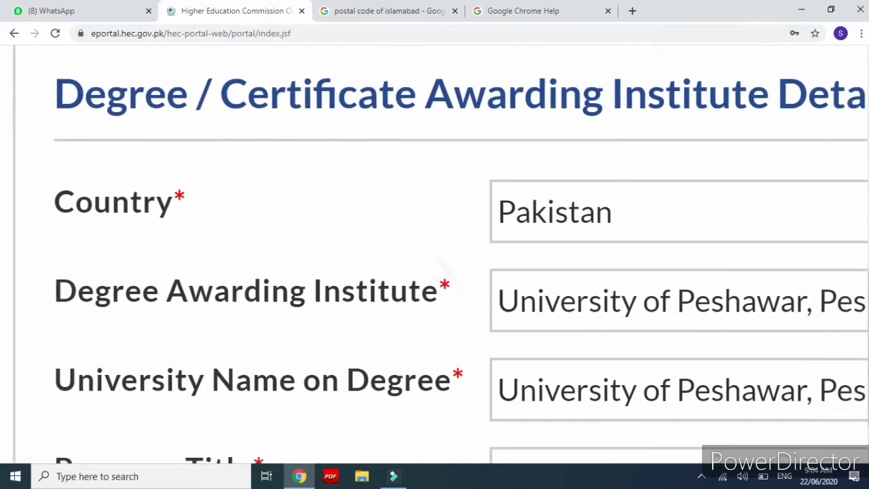
{"action": "scroll", "coordinate": [434, 255], "scroll_direction": "down", "scroll_amount": 3}
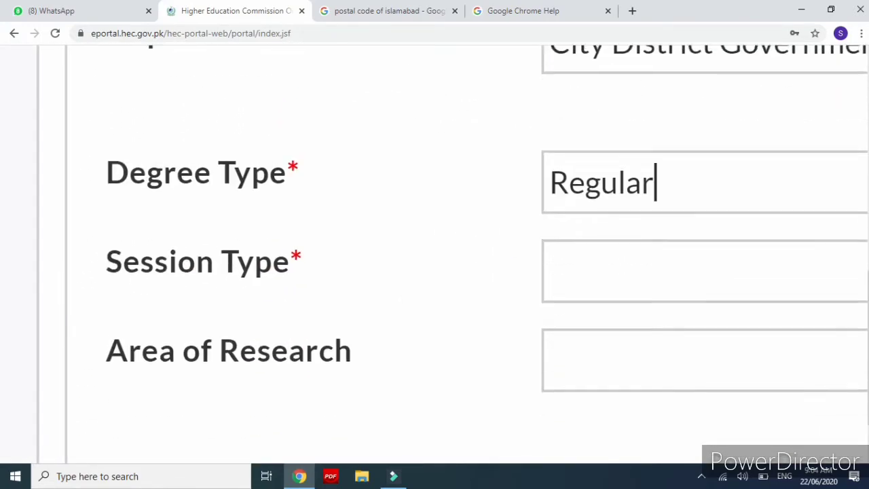
{"action": "scroll", "coordinate": [434, 255], "scroll_direction": "right", "scroll_amount": 2}
{"action": "scroll", "coordinate": [299, 322], "scroll_direction": "down", "scroll_amount": 3}
{"action": "scroll", "coordinate": [473, 353], "scroll_direction": "down", "scroll_amount": 1}
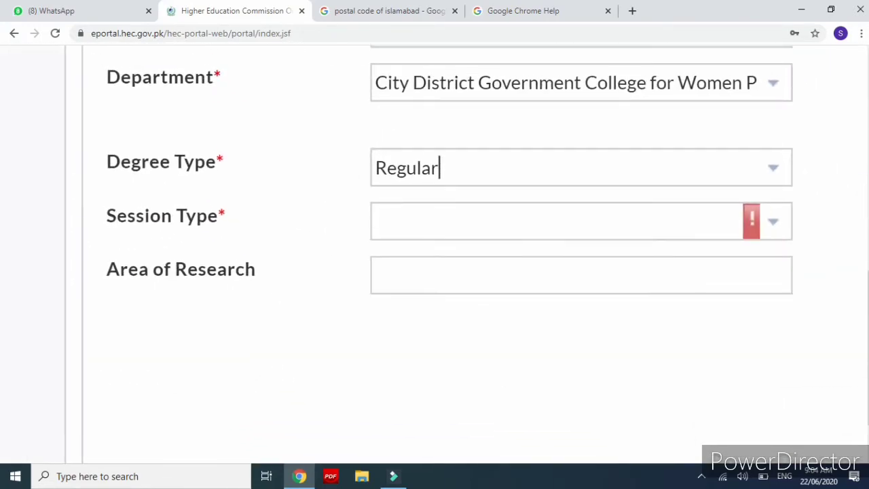
{"action": "scroll", "coordinate": [473, 353], "scroll_direction": "up", "scroll_amount": 2}
{"action": "scroll", "coordinate": [473, 353], "scroll_direction": "down", "scroll_amount": 5}
{"action": "scroll", "coordinate": [473, 353], "scroll_direction": "up", "scroll_amount": 1}
{"action": "scroll", "coordinate": [523, 255], "scroll_direction": "up", "scroll_amount": 7}
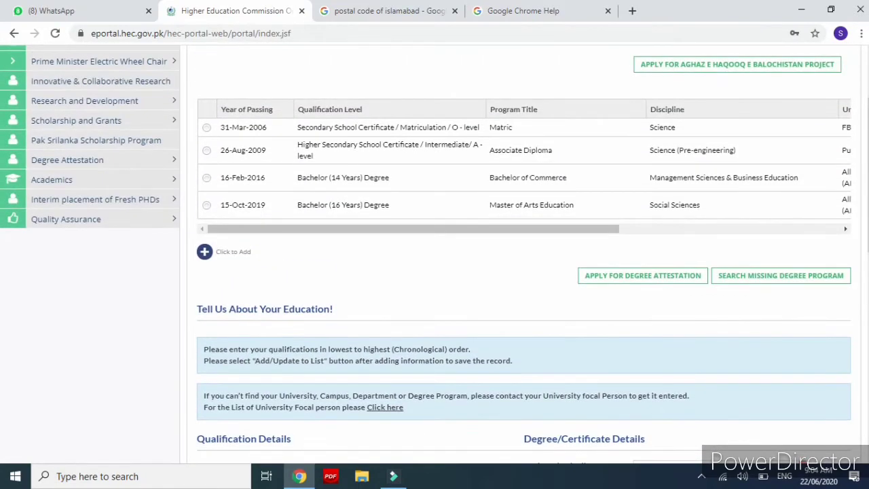
{"action": "scroll", "coordinate": [523, 255], "scroll_direction": "up", "scroll_amount": 1}
{"action": "scroll", "coordinate": [522, 203], "scroll_direction": "right", "scroll_amount": 2}
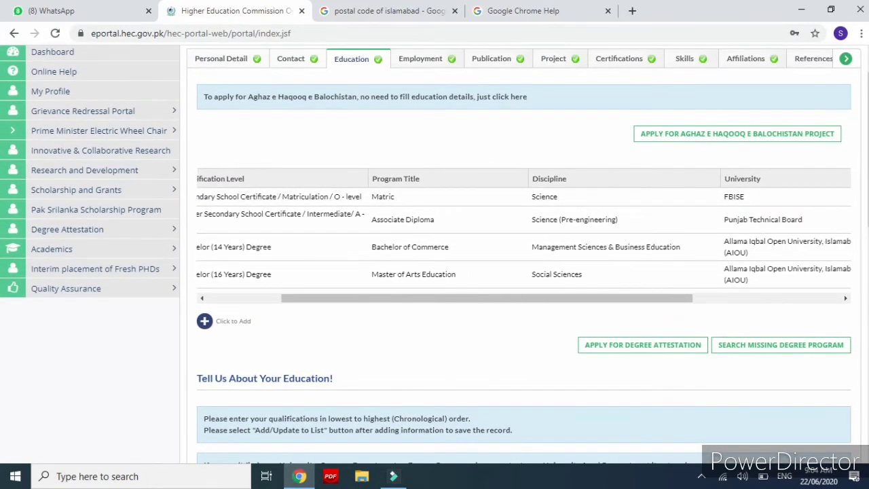
{"action": "scroll", "coordinate": [640, 346], "scroll_direction": "up", "scroll_amount": 5}
{"action": "scroll", "coordinate": [640, 347], "scroll_direction": "right", "scroll_amount": 3}
{"action": "scroll", "coordinate": [640, 347], "scroll_direction": "up", "scroll_amount": 2}
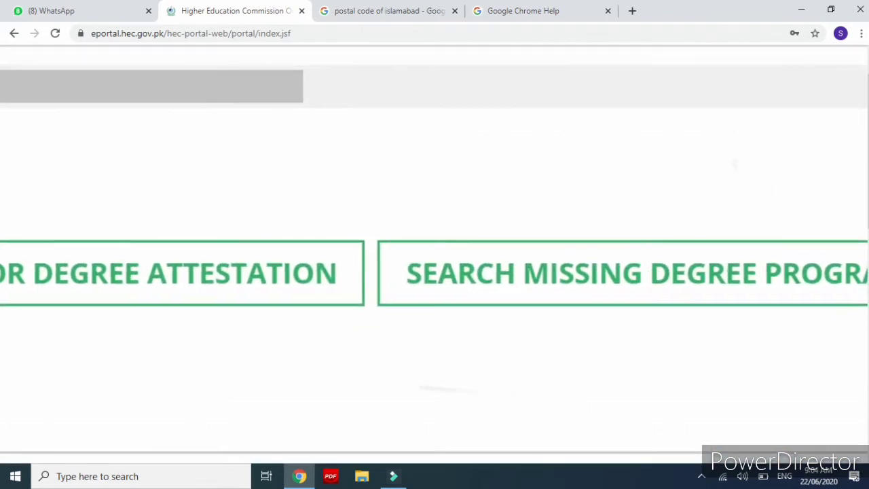
{"action": "scroll", "coordinate": [640, 346], "scroll_direction": "right", "scroll_amount": 2}
{"action": "scroll", "coordinate": [640, 346], "scroll_direction": "down", "scroll_amount": 3}
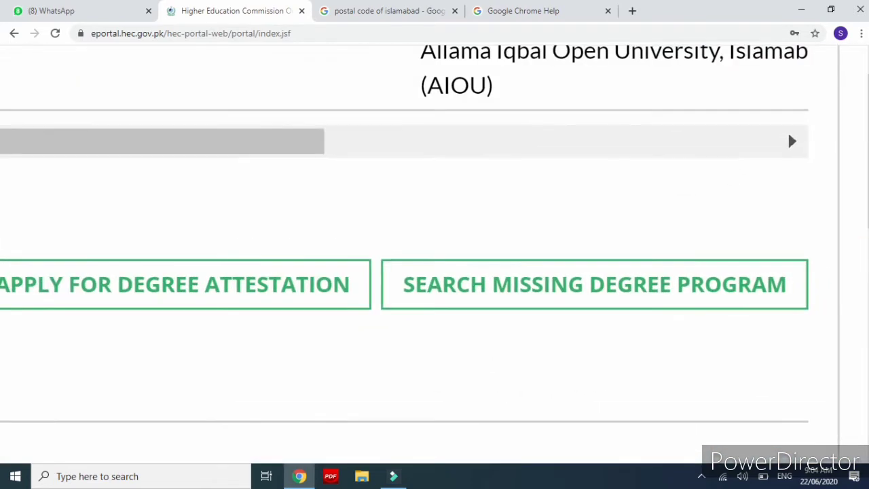
{"action": "scroll", "coordinate": [640, 346], "scroll_direction": "down", "scroll_amount": 2}
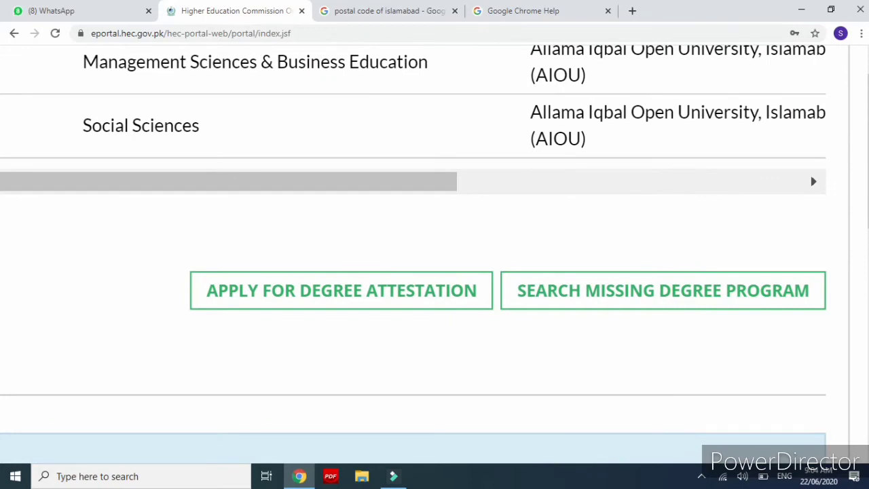
{"action": "scroll", "coordinate": [434, 254], "scroll_direction": "down", "scroll_amount": 3}
{"action": "scroll", "coordinate": [434, 254], "scroll_direction": "down", "scroll_amount": 7}
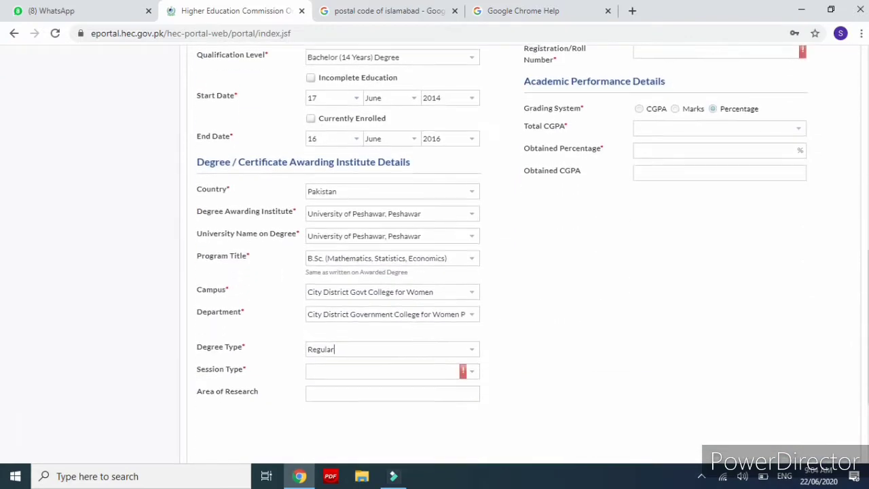
{"action": "scroll", "coordinate": [437, 243], "scroll_direction": "up", "scroll_amount": 3}
{"action": "scroll", "coordinate": [436, 242], "scroll_direction": "left", "scroll_amount": 2}
{"action": "scroll", "coordinate": [437, 242], "scroll_direction": "down", "scroll_amount": 1}
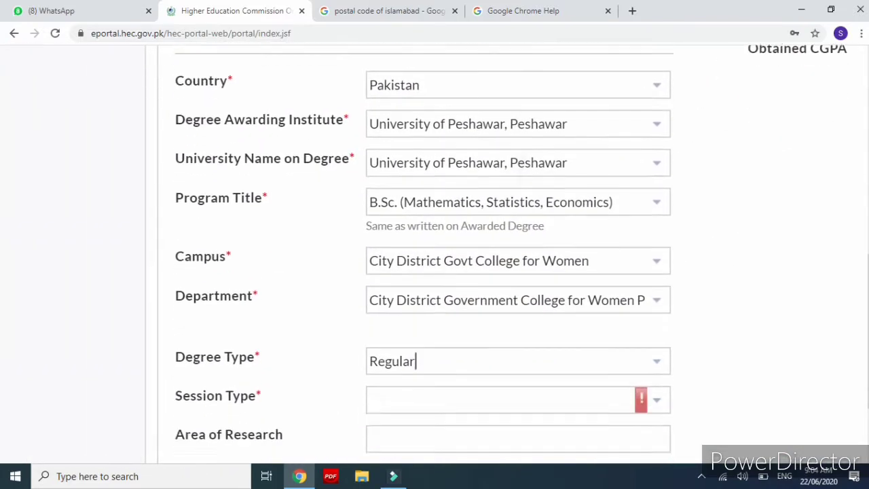
{"action": "scroll", "coordinate": [518, 254], "scroll_direction": "down", "scroll_amount": 1}
{"action": "left_click", "coordinate": [657, 204]}
{"action": "scroll", "coordinate": [583, 346], "scroll_direction": "up", "scroll_amount": 2}
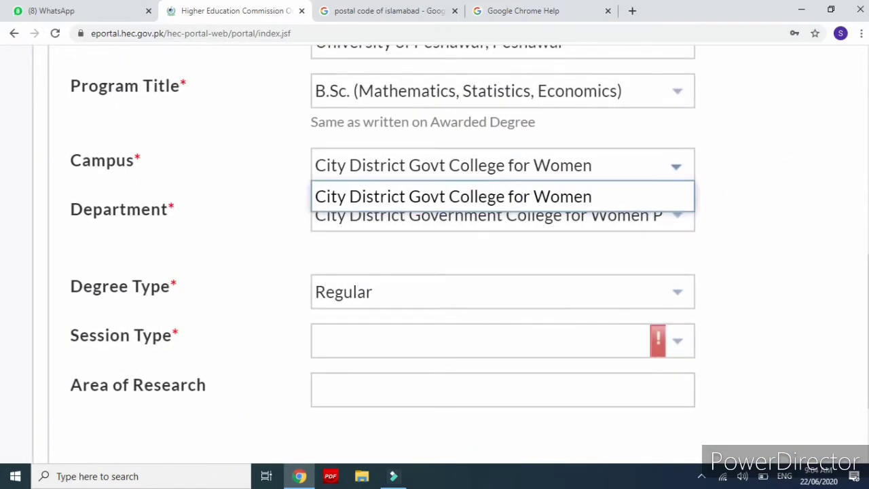
{"action": "key", "text": "Return"}
{"action": "scroll", "coordinate": [434, 272], "scroll_direction": "right", "scroll_amount": 2}
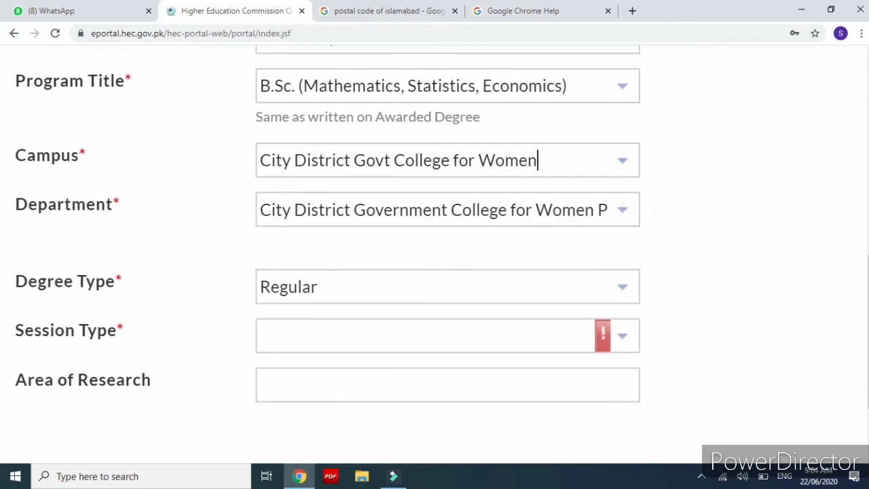
Choose Morning as the Session Type and close the choice list
{"action": "left_click", "coordinate": [630, 345]}
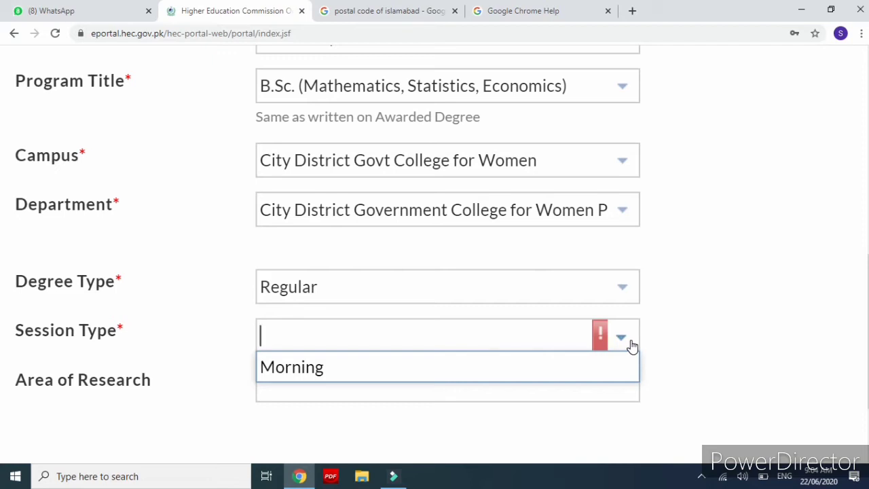
{"action": "left_click", "coordinate": [580, 367]}
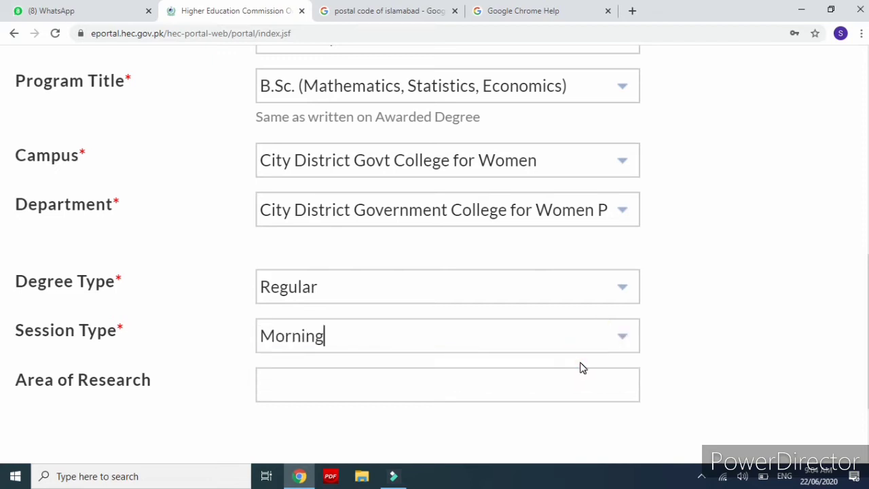
{"action": "left_click", "coordinate": [634, 292]}
{"action": "scroll", "coordinate": [562, 284], "scroll_direction": "down", "scroll_amount": 3}
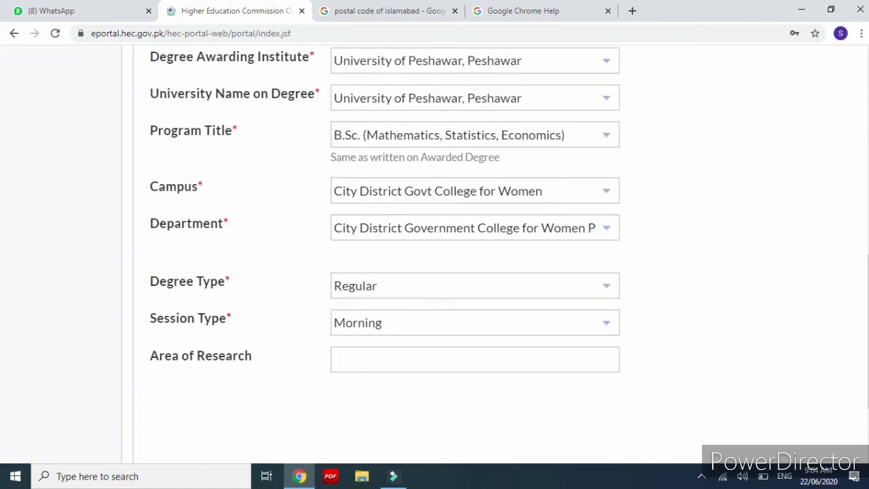
Enter the student's registration/roll number in the Registration/Roll Number field
{"action": "scroll", "coordinate": [561, 284], "scroll_direction": "right", "scroll_amount": 4}
{"action": "scroll", "coordinate": [562, 284], "scroll_direction": "down", "scroll_amount": 4}
{"action": "scroll", "coordinate": [515, 278], "scroll_direction": "up", "scroll_amount": 3}
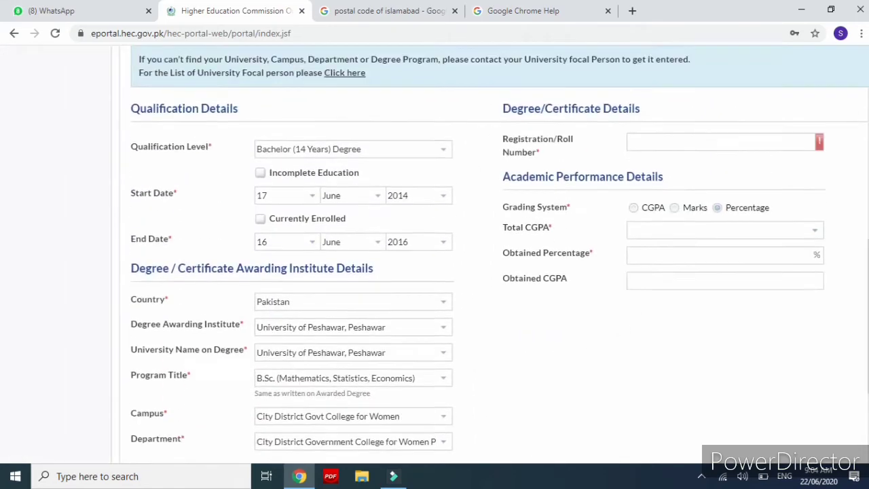
{"action": "scroll", "coordinate": [516, 279], "scroll_direction": "up", "scroll_amount": 5}
{"action": "scroll", "coordinate": [515, 278], "scroll_direction": "right", "scroll_amount": 2}
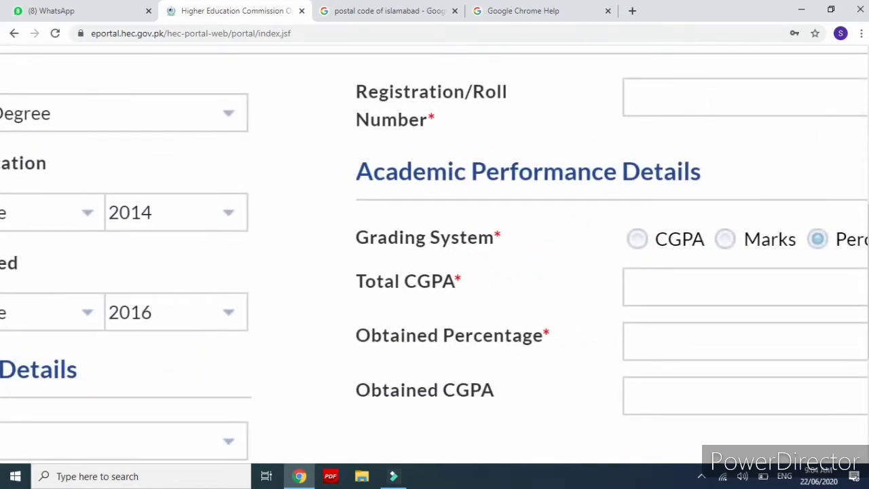
{"action": "key", "text": "Tab"}
{"action": "type", "text": "GVJ887"}
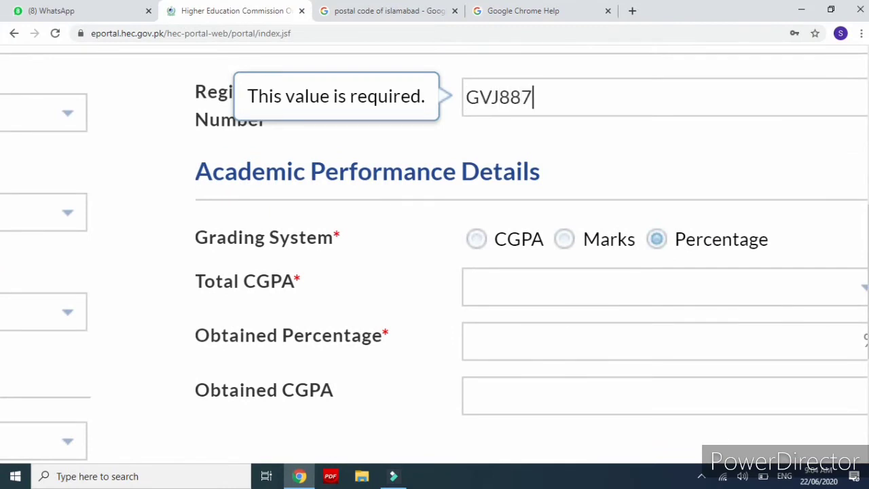
{"action": "type", "text": "7869"}
{"action": "scroll", "coordinate": [434, 258], "scroll_direction": "left", "scroll_amount": 2}
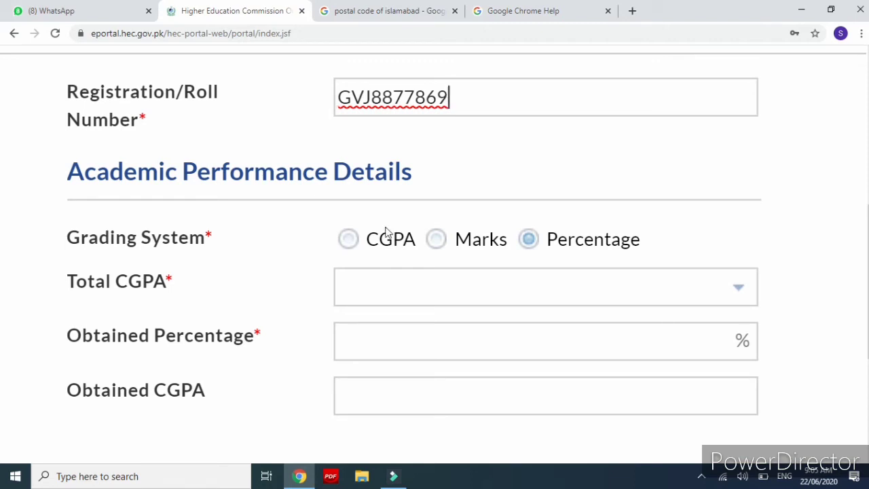
Try the CGPA and Marks grading systems, then return the grading system to Percentage
{"action": "left_click", "coordinate": [347, 243]}
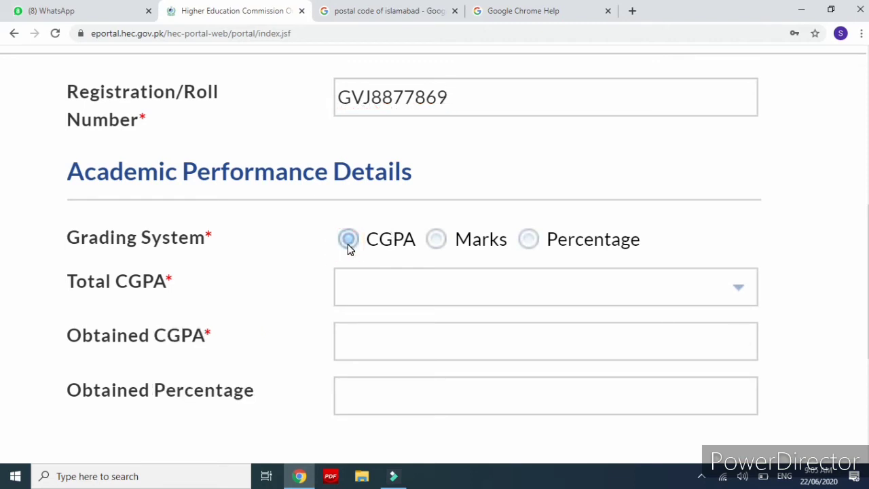
{"action": "left_click", "coordinate": [401, 288]}
{"action": "left_click", "coordinate": [737, 290]}
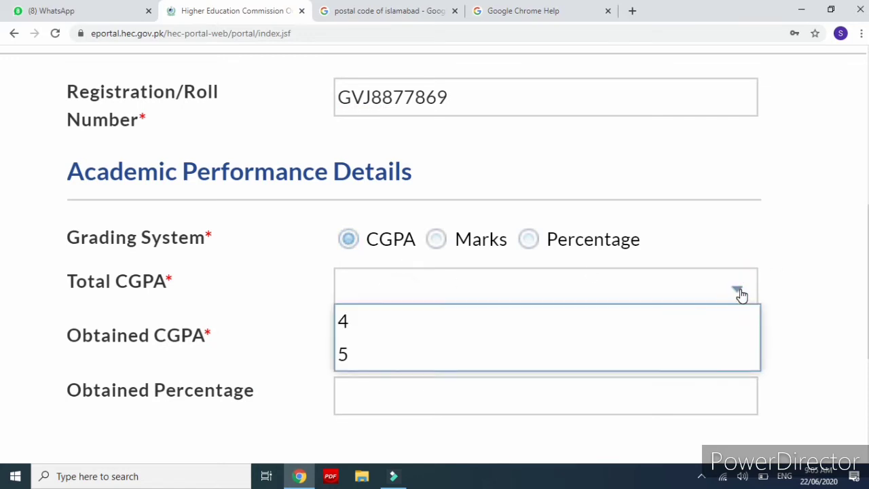
{"action": "left_click", "coordinate": [779, 278]}
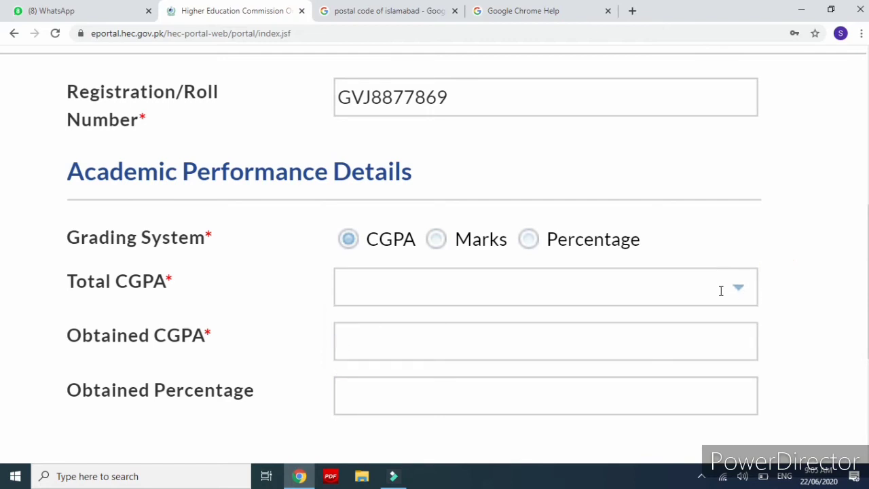
{"action": "left_click", "coordinate": [505, 335]}
{"action": "left_click", "coordinate": [452, 390]}
{"action": "left_click", "coordinate": [438, 240]}
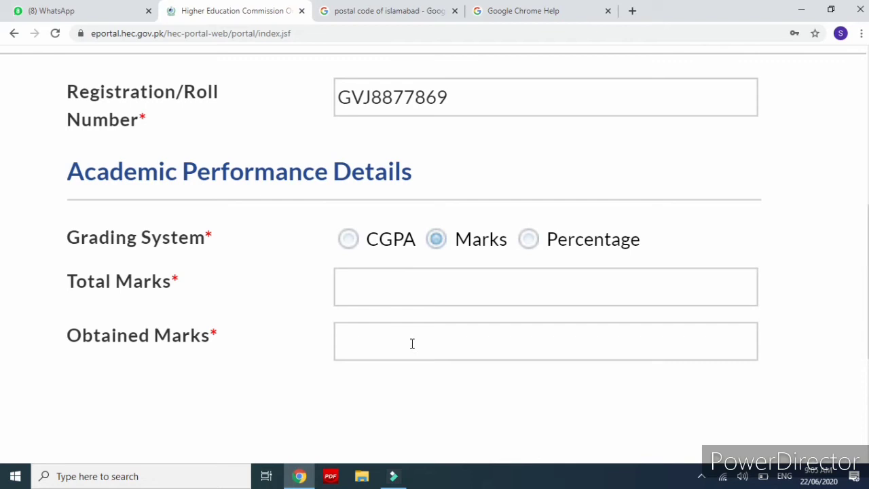
{"action": "left_click", "coordinate": [533, 249]}
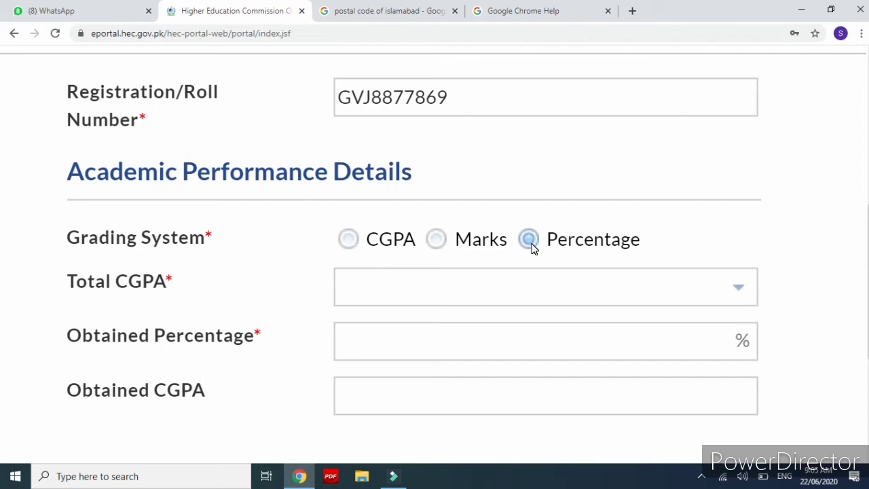
Choose Total CGPA 4, enter Obtained Percentage 69, and leave Obtained CGPA blank
{"action": "left_click", "coordinate": [729, 290]}
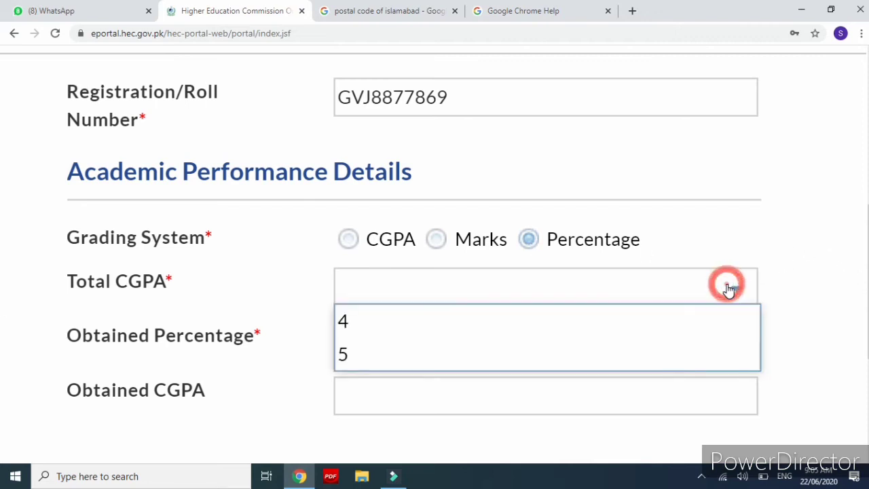
{"action": "left_click", "coordinate": [514, 319]}
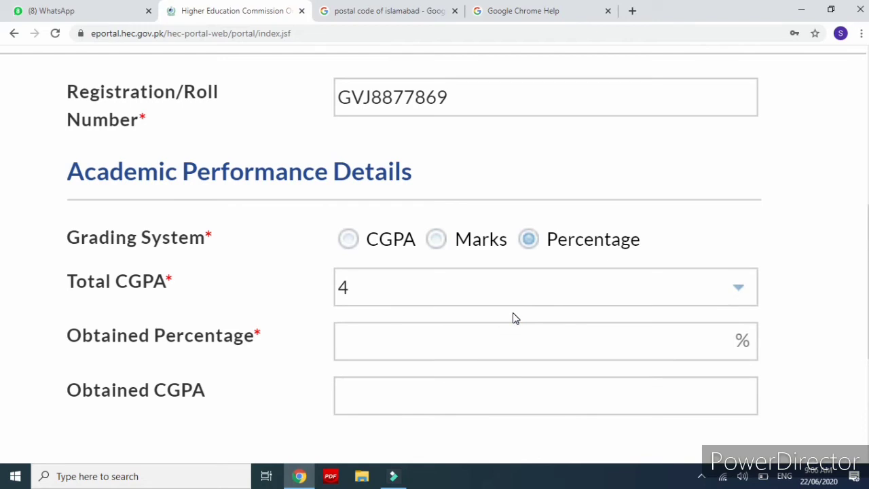
{"action": "left_click", "coordinate": [563, 333]}
{"action": "type", "text": "69"}
{"action": "left_click", "coordinate": [442, 430]}
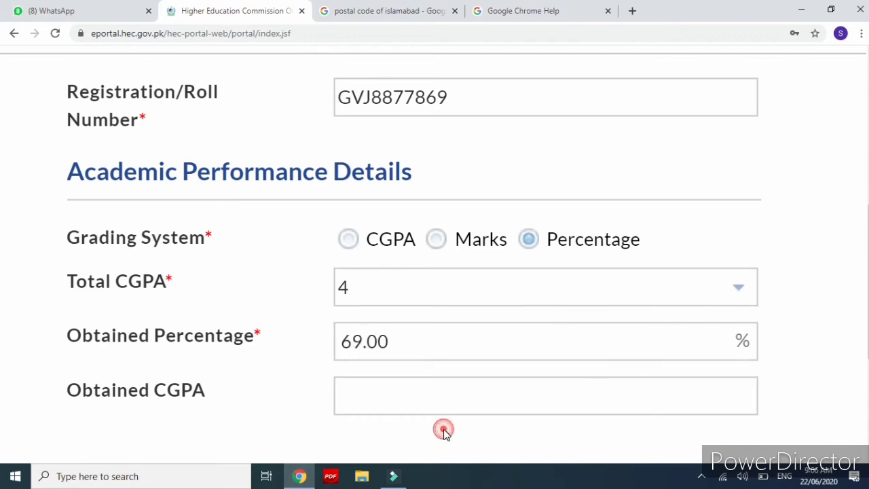
{"action": "left_click", "coordinate": [414, 390]}
{"action": "scroll", "coordinate": [212, 387], "scroll_direction": "up", "scroll_amount": 3}
{"action": "scroll", "coordinate": [434, 258], "scroll_direction": "down", "scroll_amount": 5}
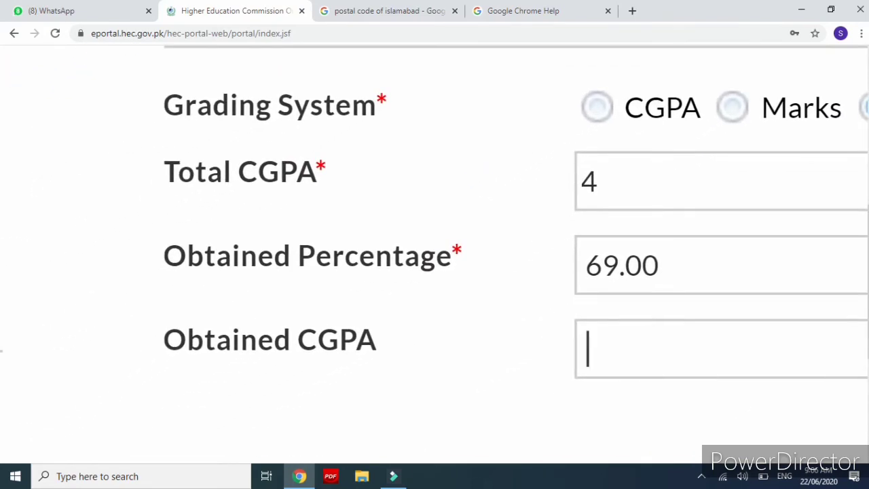
{"action": "scroll", "coordinate": [492, 338], "scroll_direction": "down", "scroll_amount": 1}
{"action": "type", "text": "00"}
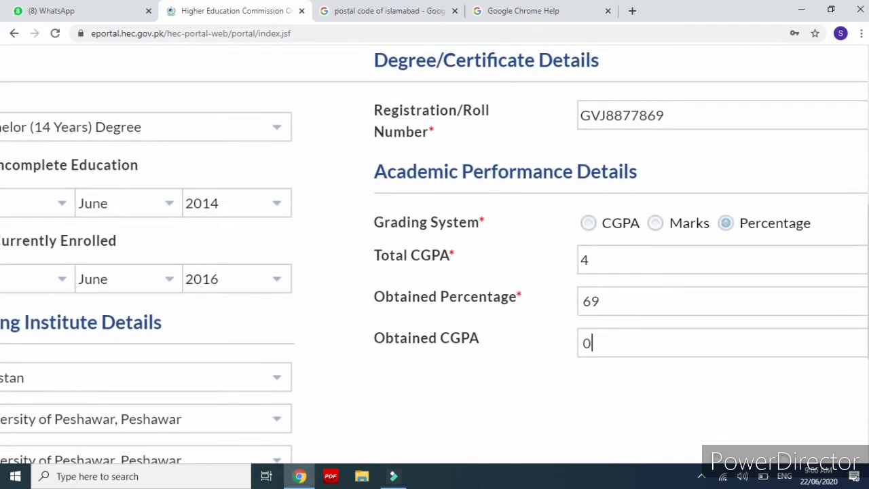
{"action": "key", "text": "BackSpace"}
{"action": "key", "text": "BackSpace"}
{"action": "scroll", "coordinate": [435, 258], "scroll_direction": "down", "scroll_amount": 4}
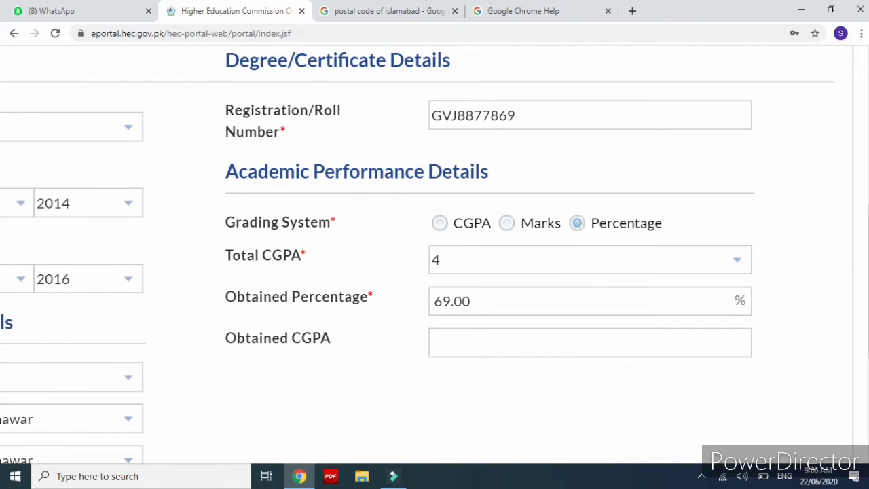
{"action": "scroll", "coordinate": [434, 258], "scroll_direction": "down", "scroll_amount": 3}
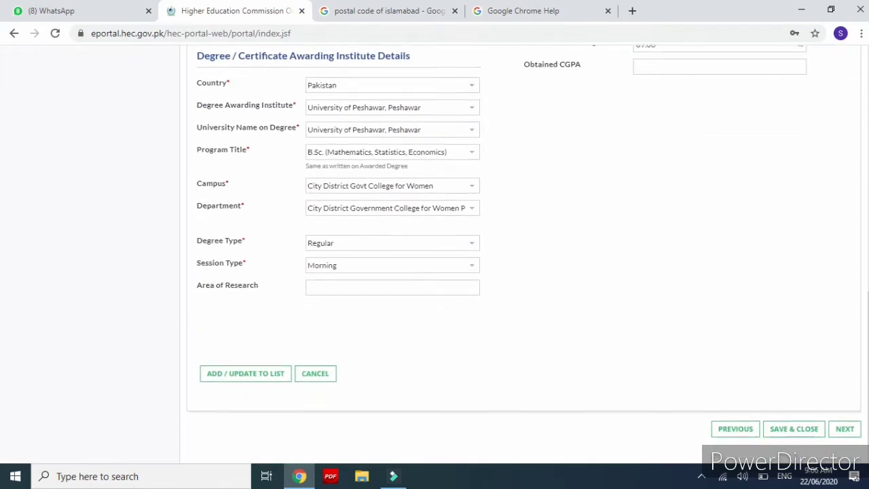
{"action": "scroll", "coordinate": [435, 258], "scroll_direction": "up", "scroll_amount": 7}
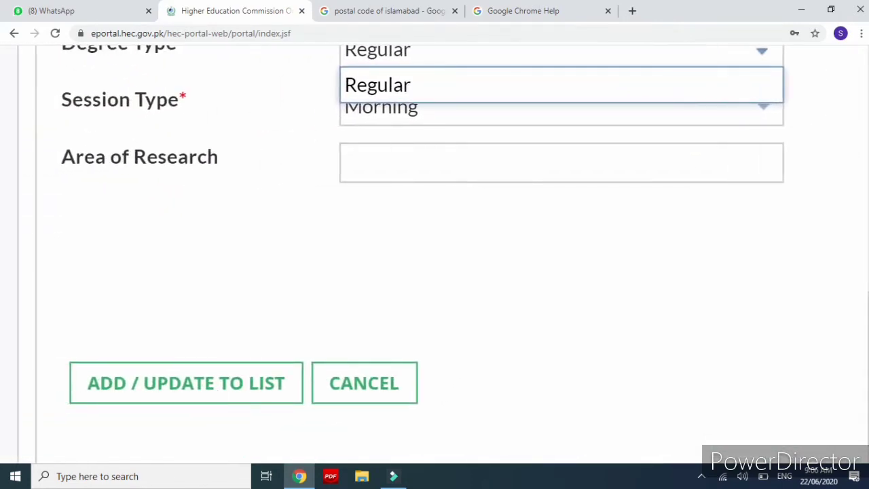
Add the B.Sc. record to the list and review the four-qualification table
{"action": "left_click", "coordinate": [87, 397]}
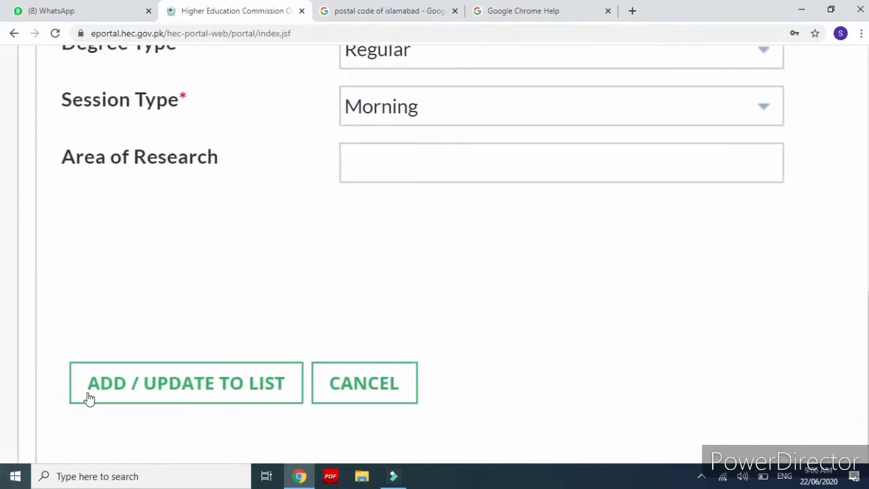
{"action": "left_click", "coordinate": [208, 392]}
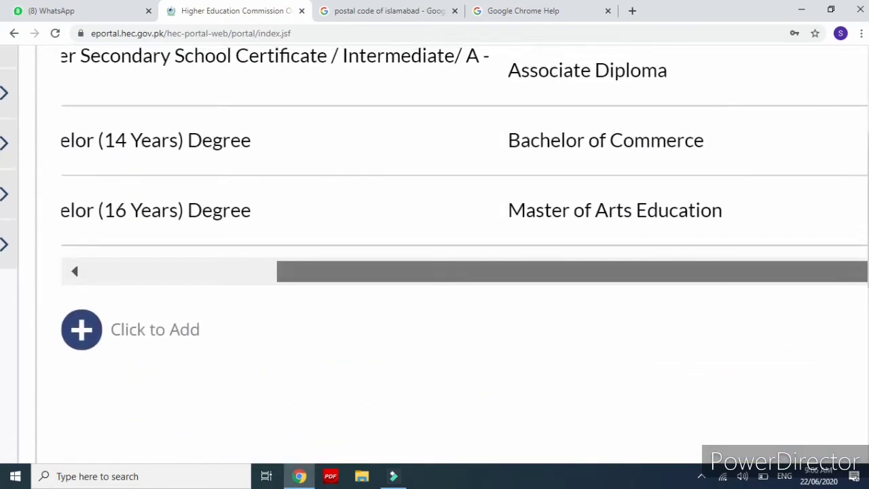
{"action": "scroll", "coordinate": [618, 271], "scroll_direction": "down", "scroll_amount": 3}
{"action": "scroll", "coordinate": [435, 258], "scroll_direction": "up", "scroll_amount": 3}
{"action": "scroll", "coordinate": [418, 231], "scroll_direction": "up", "scroll_amount": 3}
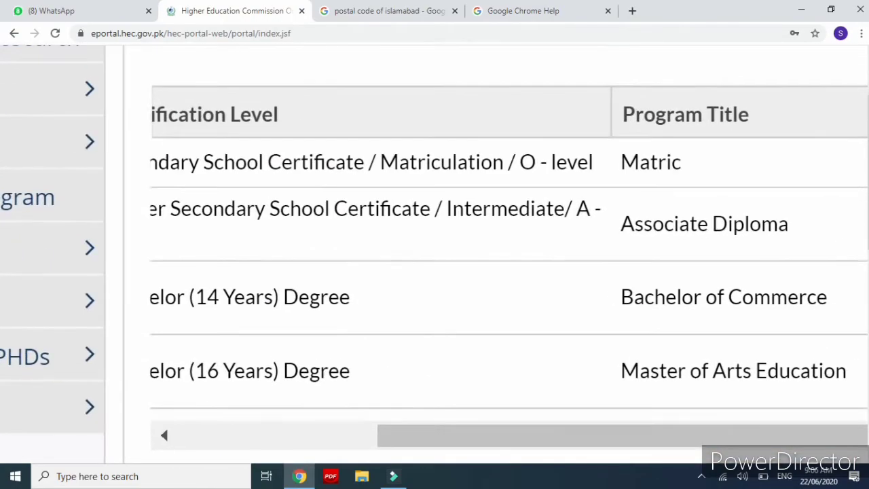
{"action": "scroll", "coordinate": [476, 272], "scroll_direction": "left", "scroll_amount": 4}
{"action": "scroll", "coordinate": [476, 272], "scroll_direction": "right", "scroll_amount": 4}
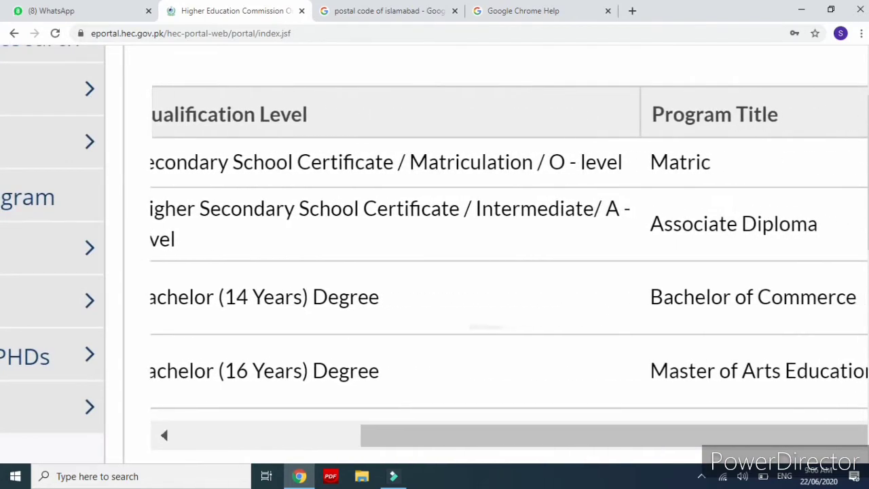
{"action": "scroll", "coordinate": [476, 272], "scroll_direction": "left", "scroll_amount": 4}
{"action": "scroll", "coordinate": [475, 271], "scroll_direction": "right", "scroll_amount": 6}
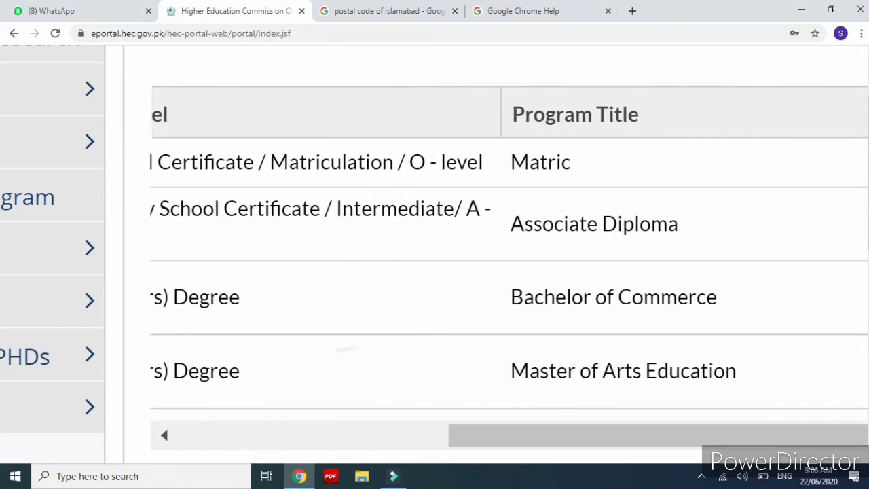
{"action": "scroll", "coordinate": [476, 272], "scroll_direction": "right", "scroll_amount": 4}
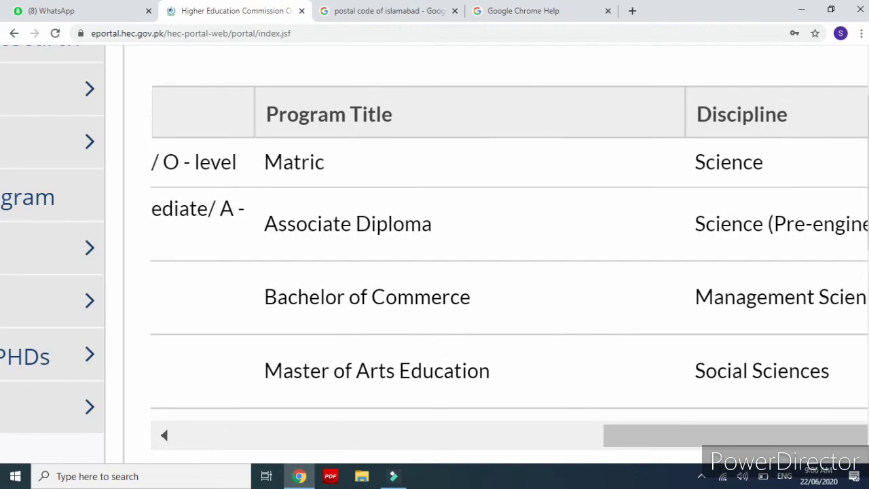
{"action": "scroll", "coordinate": [475, 272], "scroll_direction": "right", "scroll_amount": 5}
{"action": "scroll", "coordinate": [475, 271], "scroll_direction": "left", "scroll_amount": 6}
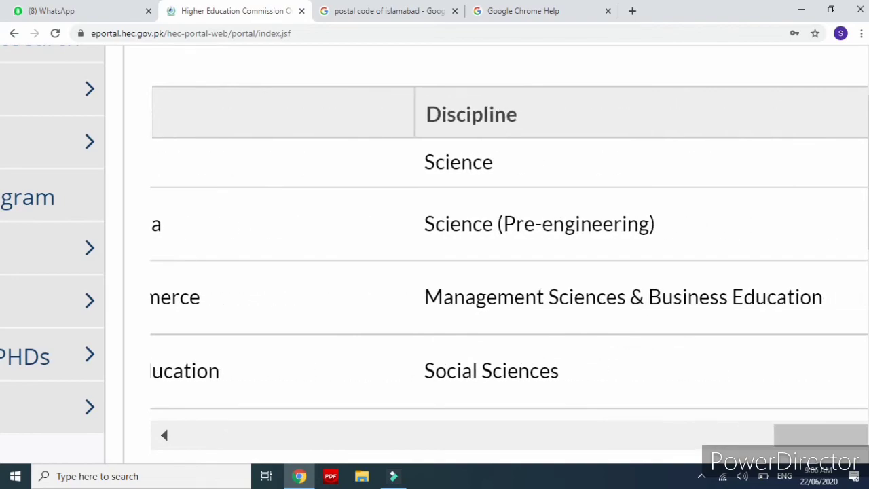
{"action": "scroll", "coordinate": [543, 272], "scroll_direction": "down", "scroll_amount": 3}
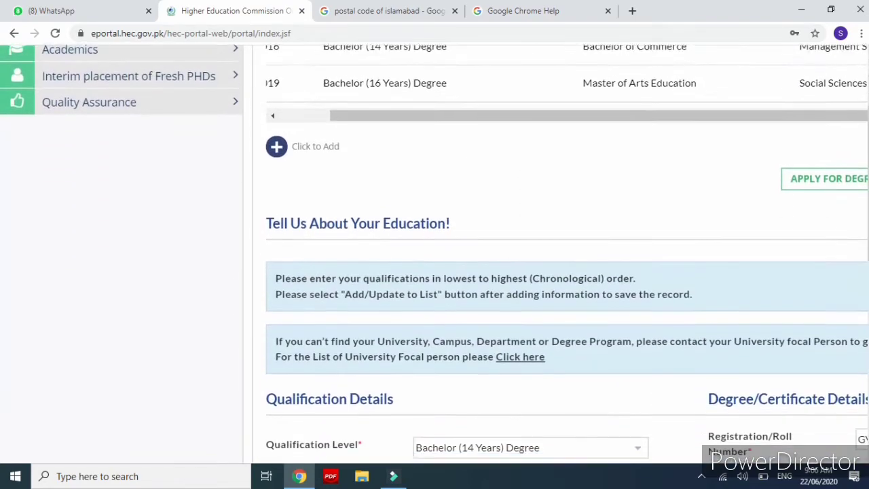
{"action": "scroll", "coordinate": [543, 272], "scroll_direction": "up", "scroll_amount": 2}
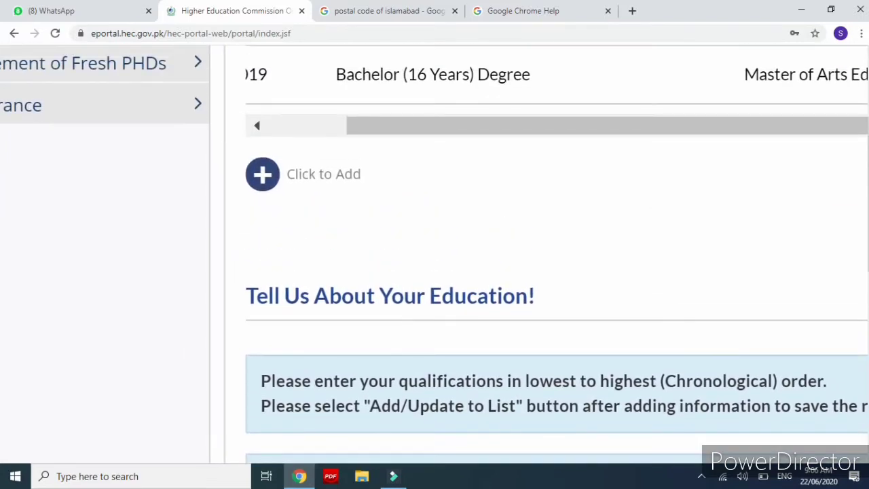
{"action": "scroll", "coordinate": [434, 272], "scroll_direction": "up", "scroll_amount": 1}
Start a new blank qualification entry with + Click to Add
{"action": "left_click", "coordinate": [274, 178]}
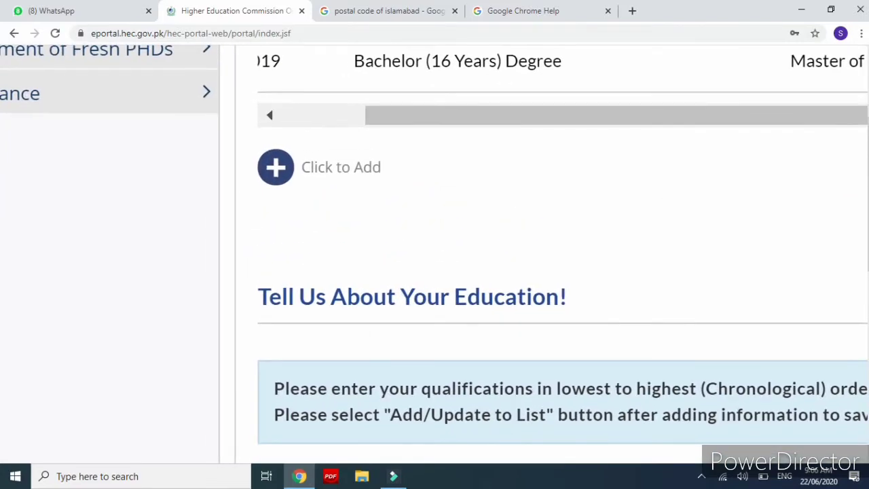
{"action": "scroll", "coordinate": [435, 272], "scroll_direction": "down", "scroll_amount": 5}
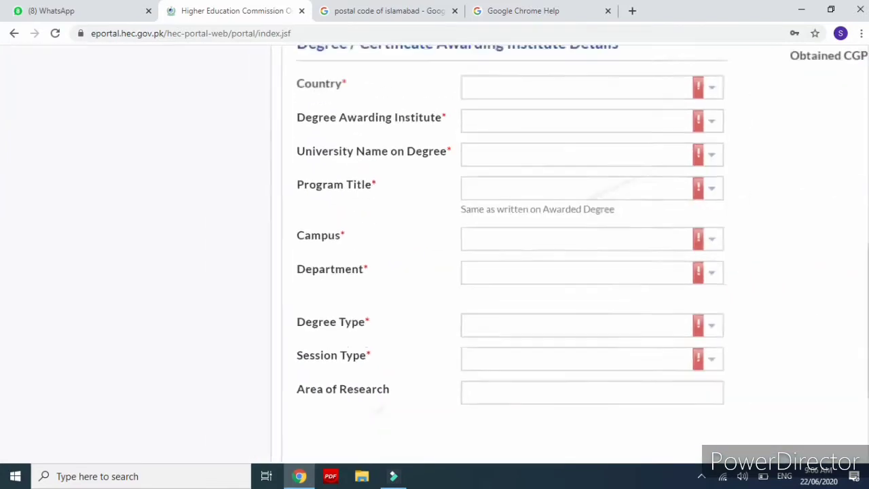
{"action": "scroll", "coordinate": [523, 251], "scroll_direction": "up", "scroll_amount": 2}
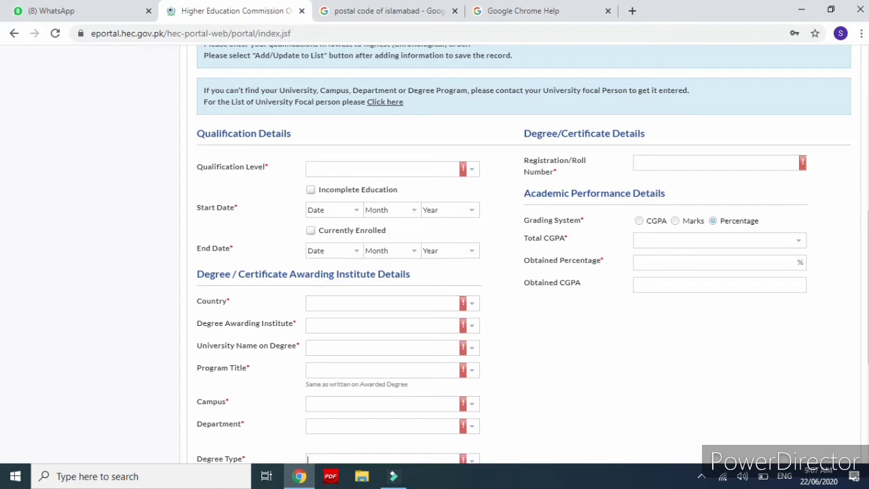
{"action": "scroll", "coordinate": [523, 253], "scroll_direction": "up", "scroll_amount": 5}
{"action": "scroll", "coordinate": [577, 252], "scroll_direction": "up", "scroll_amount": 5}
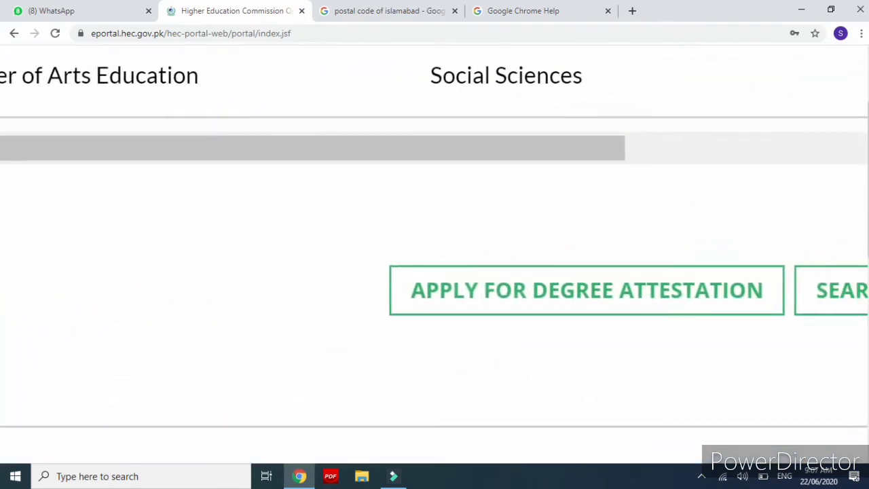
{"action": "scroll", "coordinate": [435, 251], "scroll_direction": "down", "scroll_amount": 1}
{"action": "scroll", "coordinate": [435, 251], "scroll_direction": "right", "scroll_amount": 6}
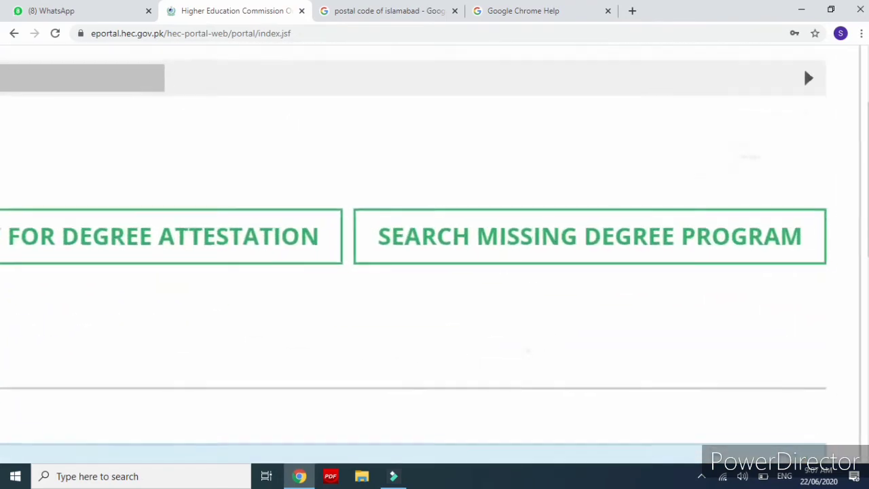
{"action": "scroll", "coordinate": [811, 55], "scroll_direction": "down", "scroll_amount": 5}
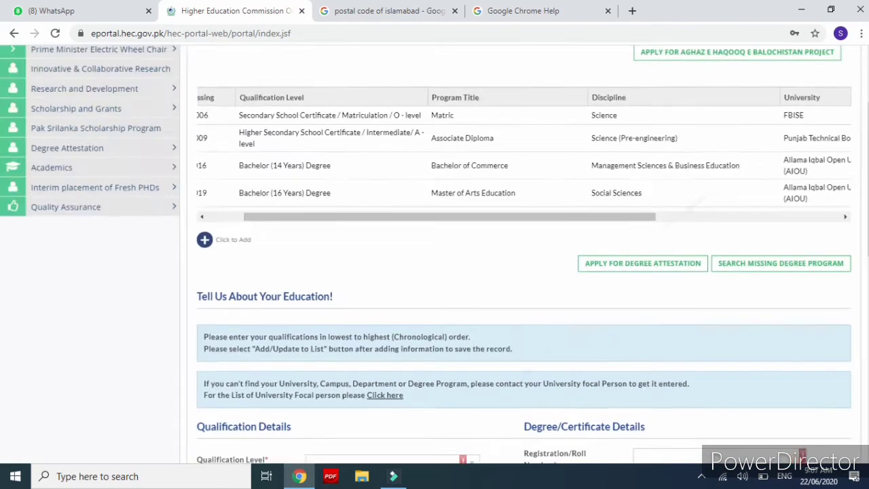
{"action": "scroll", "coordinate": [523, 156], "scroll_direction": "right", "scroll_amount": 1}
{"action": "scroll", "coordinate": [798, 74], "scroll_direction": "up", "scroll_amount": 5}
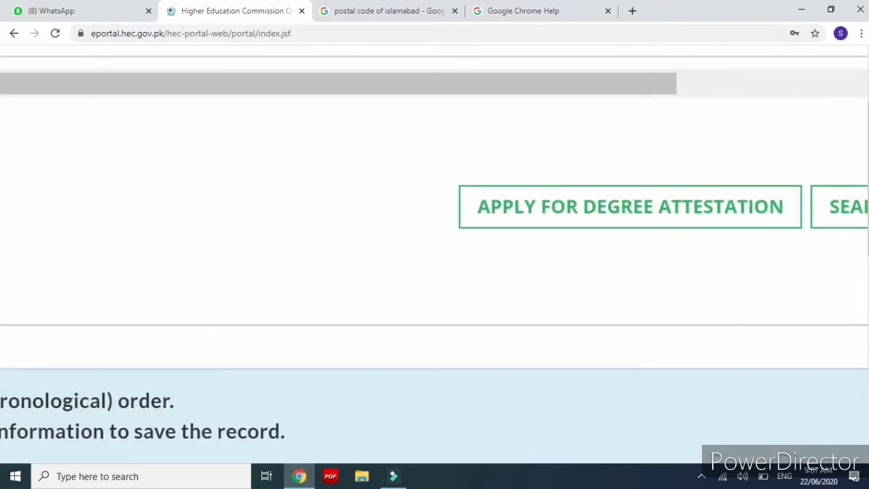
{"action": "scroll", "coordinate": [750, 304], "scroll_direction": "up", "scroll_amount": 1}
{"action": "scroll", "coordinate": [435, 254], "scroll_direction": "right", "scroll_amount": 1}
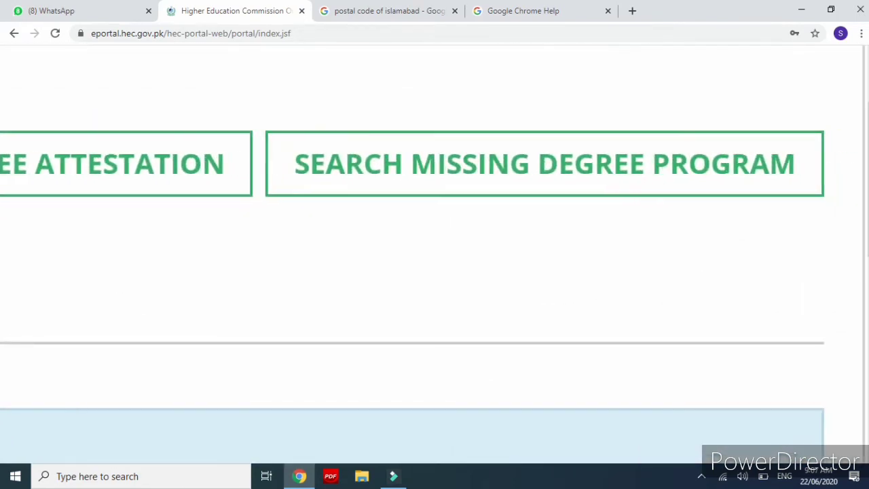
In Search Missing Degree Program, pick University of Agriculture, Faisalabad as the awarding institute after typing 'University o'
{"action": "left_click", "coordinate": [431, 193]}
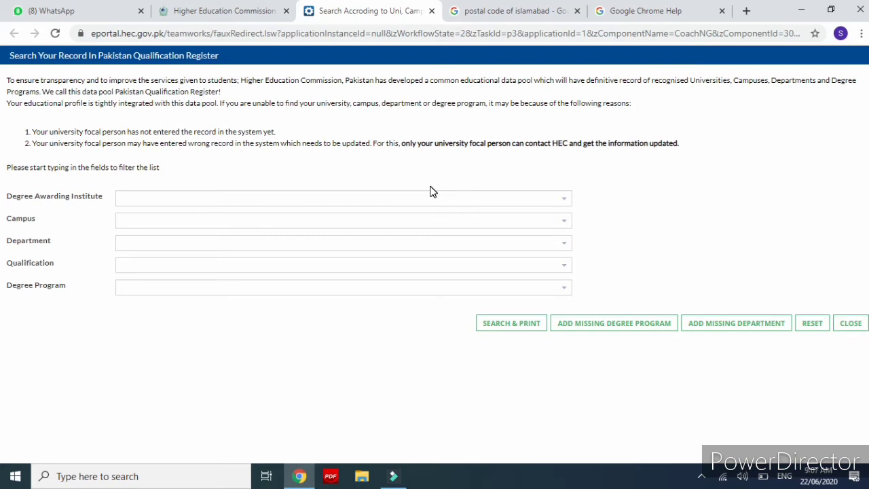
{"action": "left_click", "coordinate": [569, 197]}
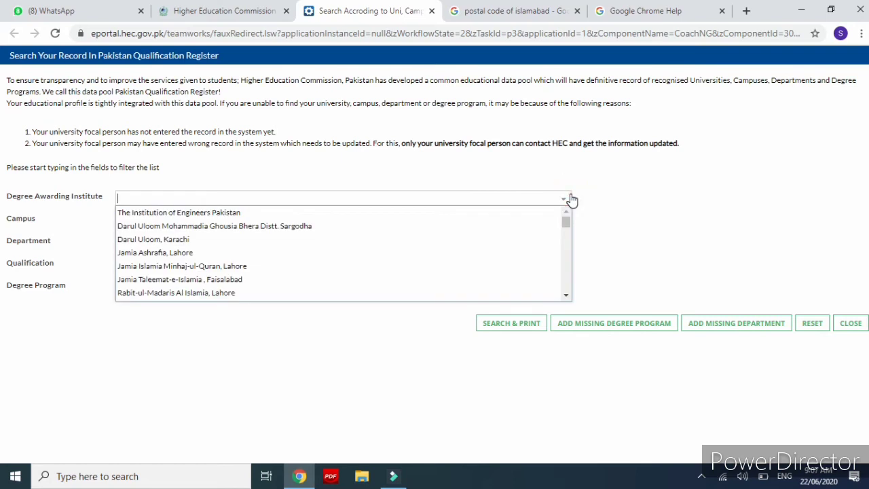
{"action": "type", "text": "UNIVERSITY O"}
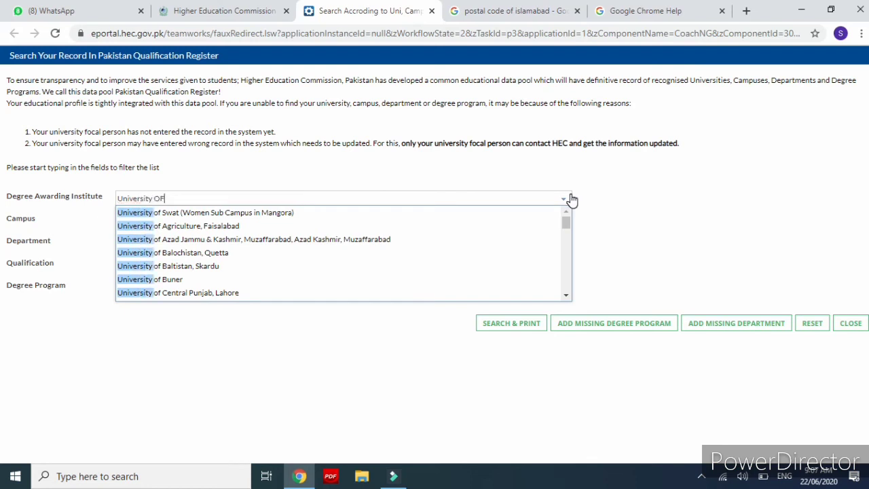
{"action": "key", "text": "Down"}
{"action": "key", "text": "Down"}
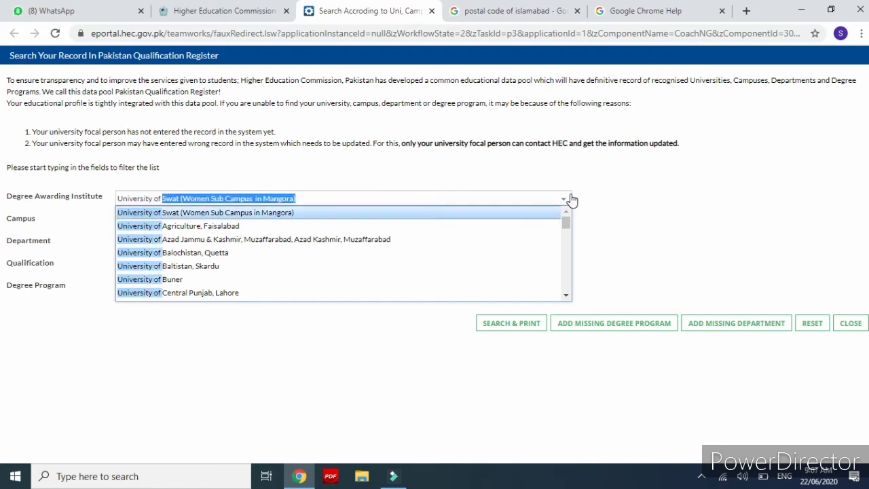
{"action": "left_click", "coordinate": [494, 227]}
{"action": "key", "text": "ctrl+plus"}
{"action": "key", "text": "ctrl+plus"}
{"action": "key", "text": "ctrl+plus"}
{"action": "key", "text": "ctrl+plus"}
{"action": "key", "text": "ctrl+plus"}
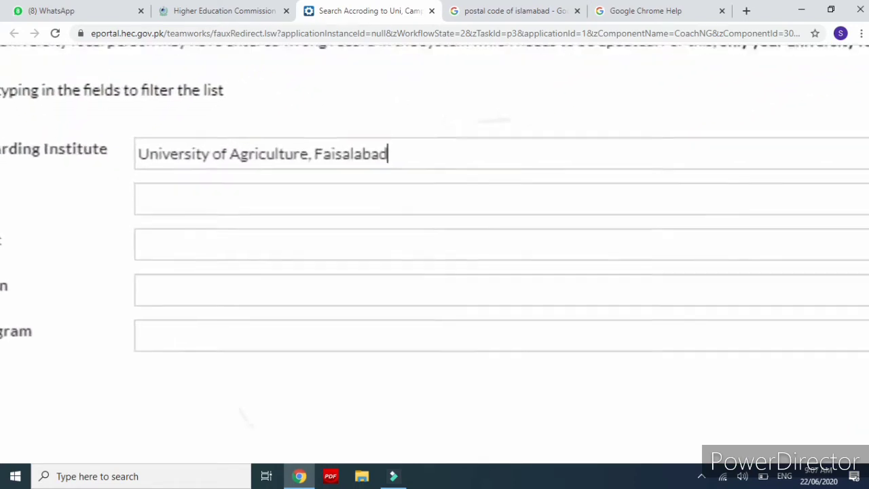
{"action": "key", "text": "Tab"}
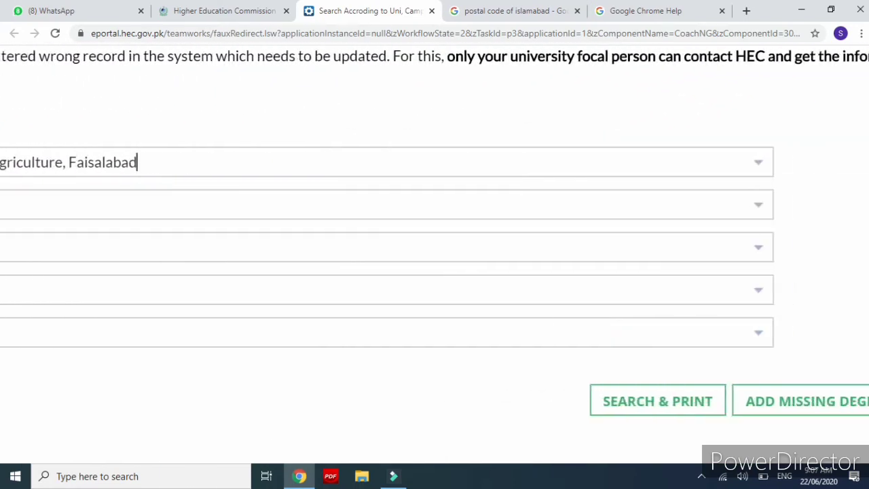
Set the Campus field to UAF Sub Campus at Toba Tek Singh
{"action": "scroll", "coordinate": [435, 272], "scroll_direction": "left", "scroll_amount": 3}
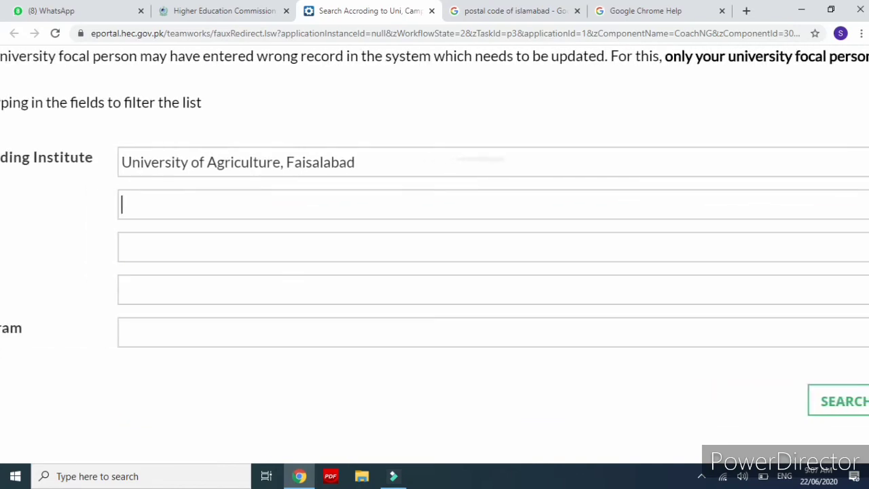
{"action": "scroll", "coordinate": [435, 272], "scroll_direction": "right", "scroll_amount": 5}
{"action": "scroll", "coordinate": [435, 271], "scroll_direction": "left", "scroll_amount": 3}
{"action": "left_click", "coordinate": [665, 206]}
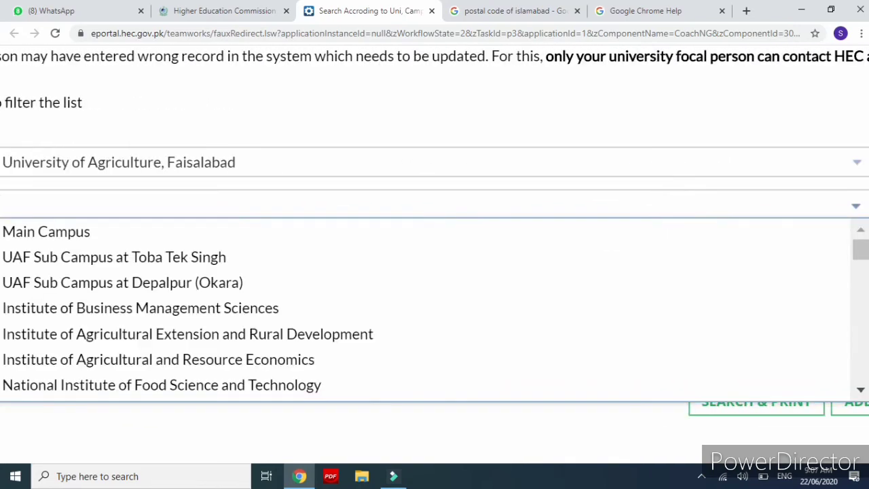
{"action": "scroll", "coordinate": [435, 271], "scroll_direction": "left", "scroll_amount": 3}
{"action": "scroll", "coordinate": [502, 309], "scroll_direction": "down", "scroll_amount": 4}
{"action": "scroll", "coordinate": [502, 309], "scroll_direction": "down", "scroll_amount": 15}
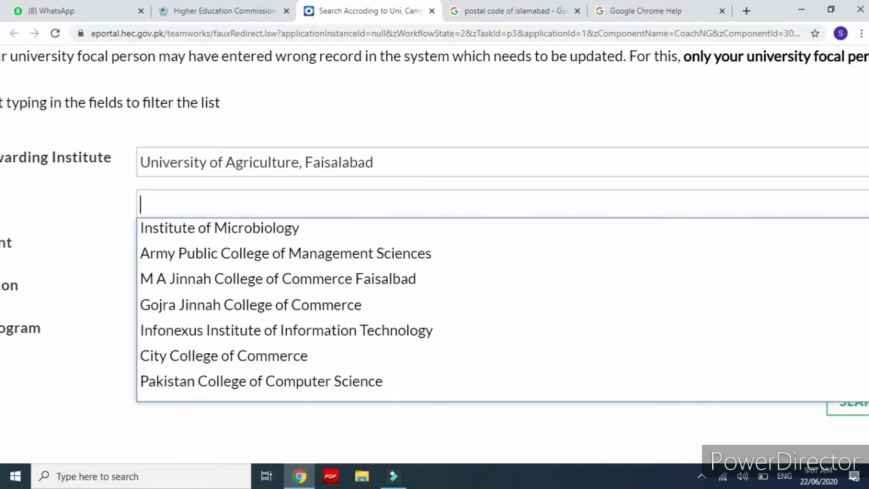
{"action": "scroll", "coordinate": [502, 309], "scroll_direction": "up", "scroll_amount": 15}
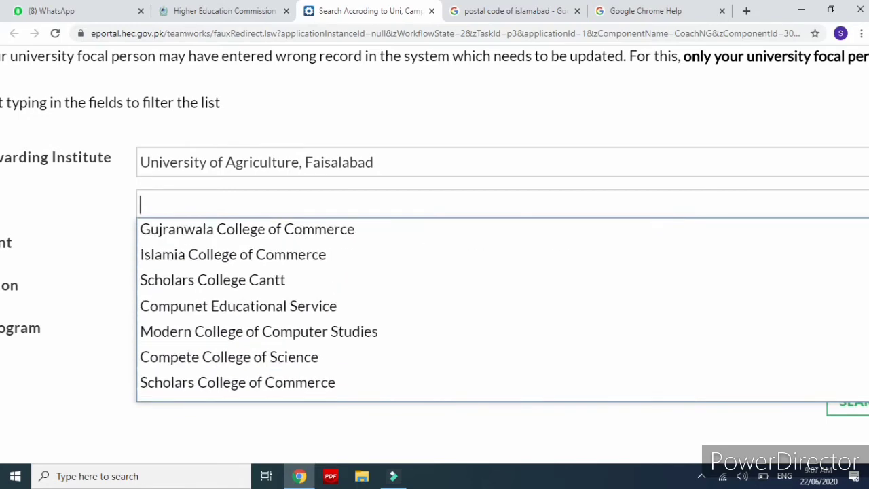
{"action": "scroll", "coordinate": [326, 309], "scroll_direction": "down", "scroll_amount": 1}
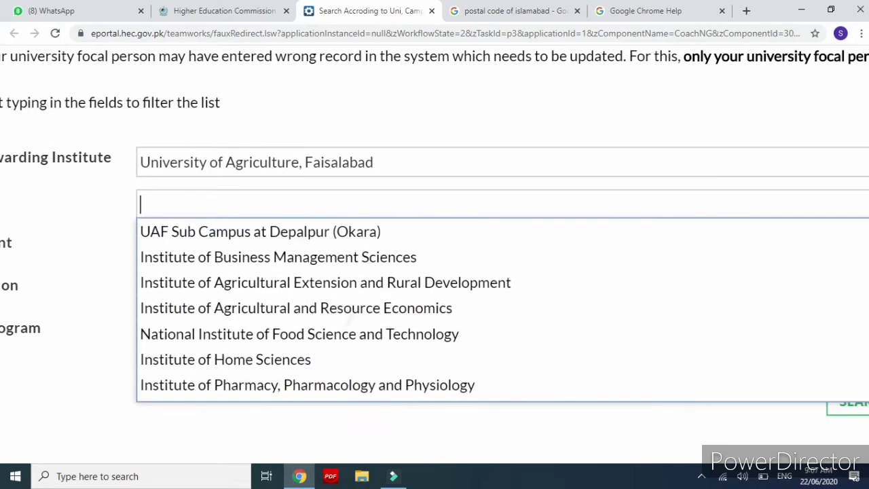
{"action": "scroll", "coordinate": [326, 309], "scroll_direction": "up", "scroll_amount": 1}
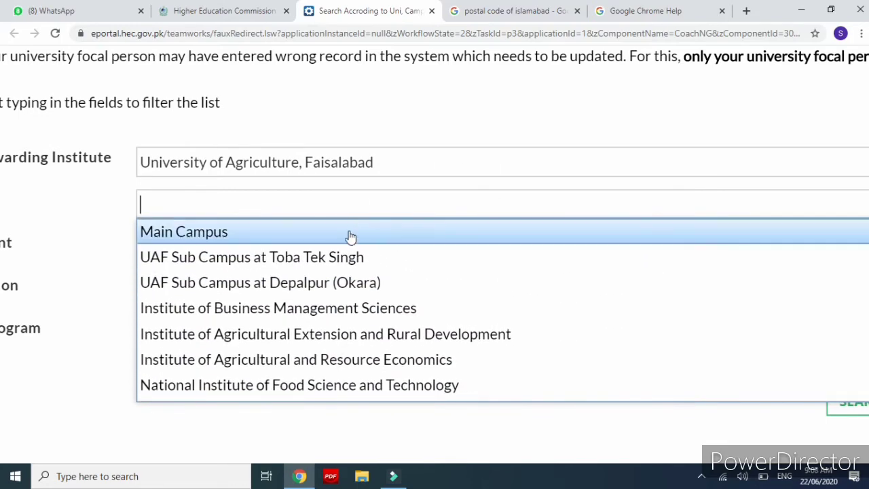
{"action": "left_click", "coordinate": [335, 258]}
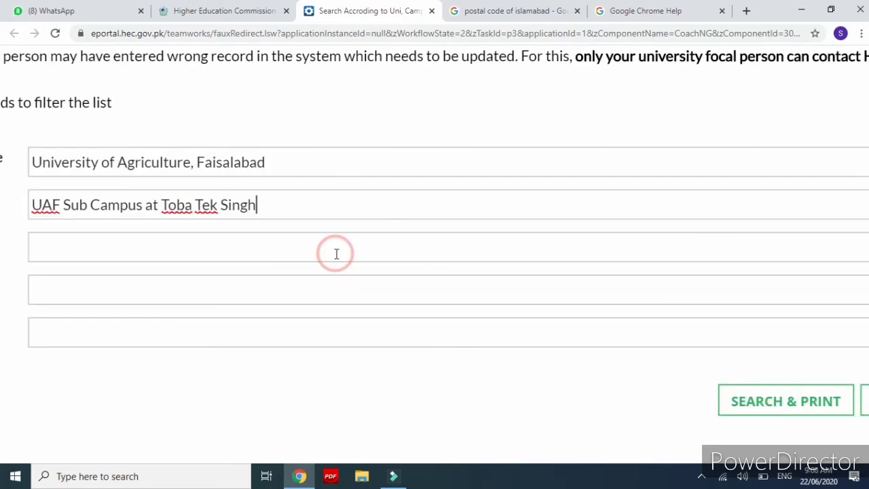
Choose Institute of Home Sciences as the department
{"action": "scroll", "coordinate": [408, 367], "scroll_direction": "left", "scroll_amount": 3}
{"action": "scroll", "coordinate": [513, 365], "scroll_direction": "down", "scroll_amount": 2}
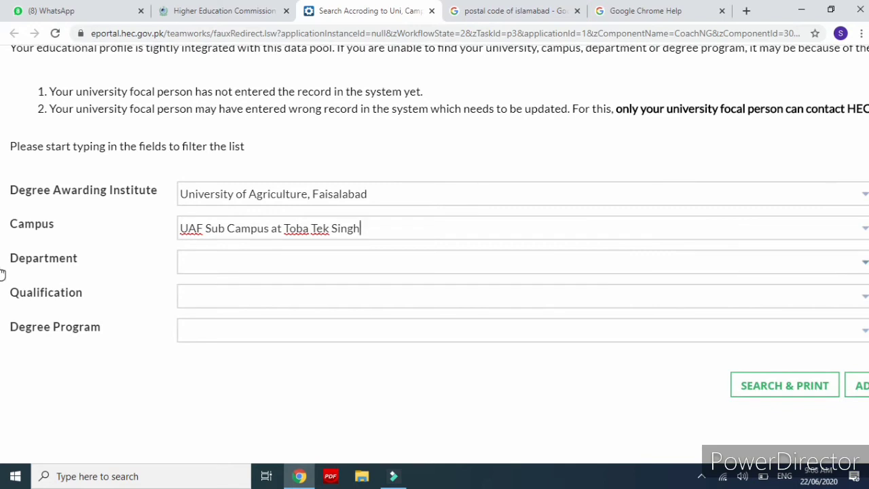
{"action": "left_click", "coordinate": [864, 263]}
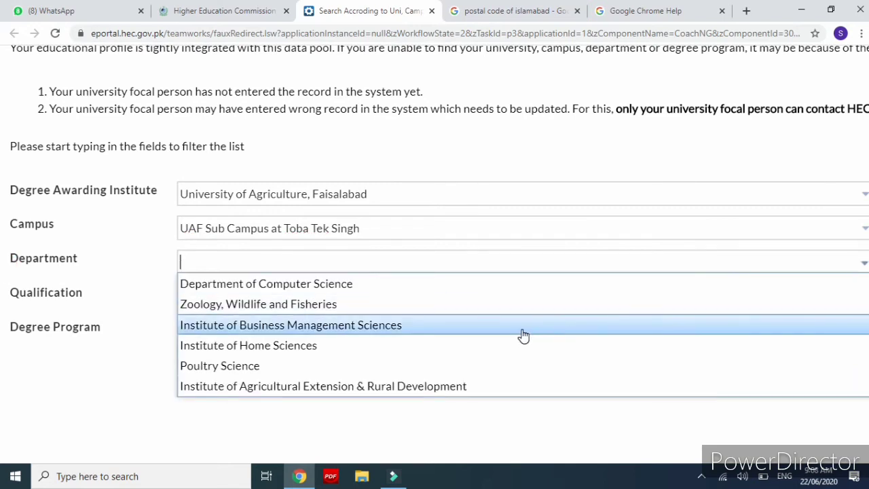
{"action": "key", "text": "Down"}
{"action": "key", "text": "Down"}
{"action": "key", "text": "Down"}
{"action": "key", "text": "Down"}
{"action": "key", "text": "Down"}
{"action": "key", "text": "Down"}
{"action": "key", "text": "Down"}
{"action": "key", "text": "Down"}
{"action": "key", "text": "Down"}
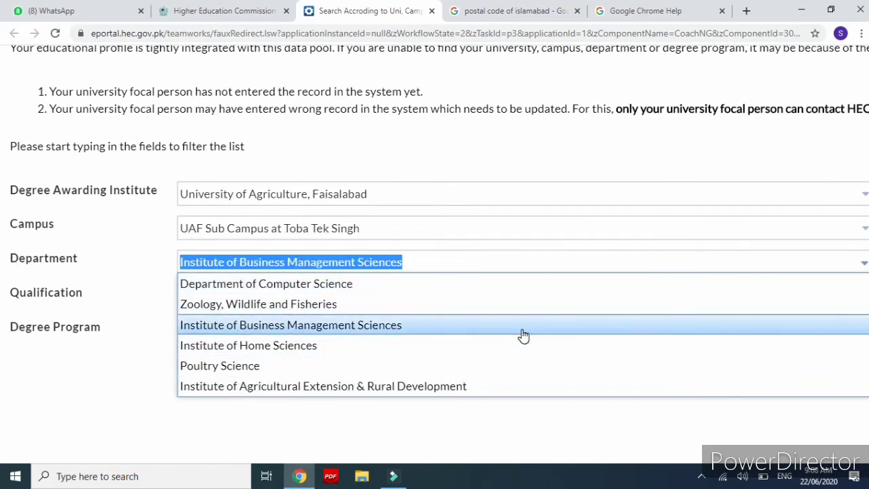
{"action": "left_click", "coordinate": [253, 350]}
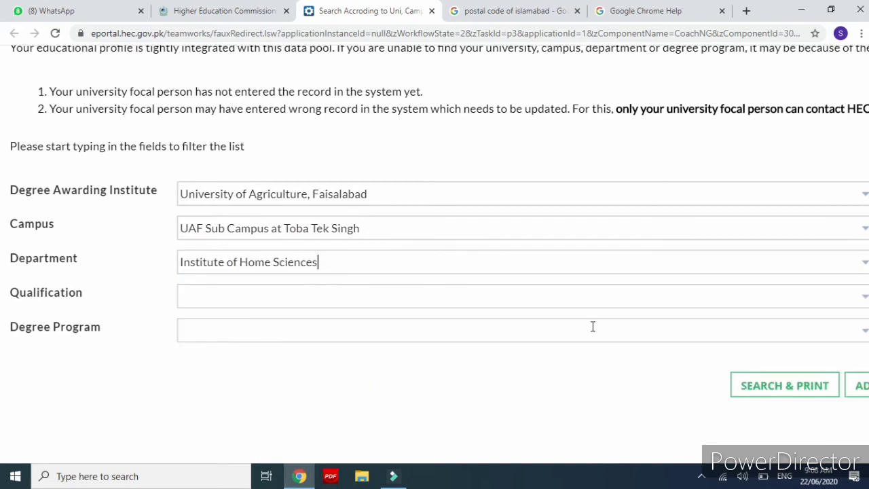
Set the qualification to Bachelor (14 Years) Degree
{"action": "left_click", "coordinate": [863, 296]}
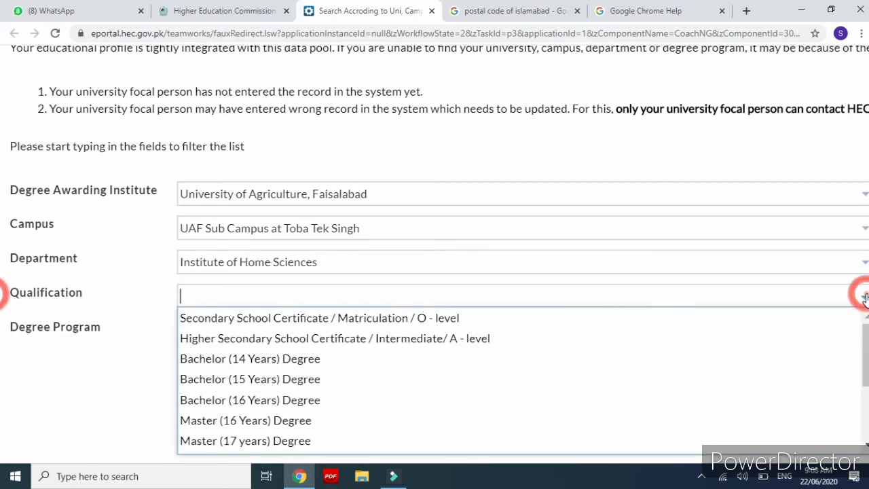
{"action": "left_click", "coordinate": [356, 360]}
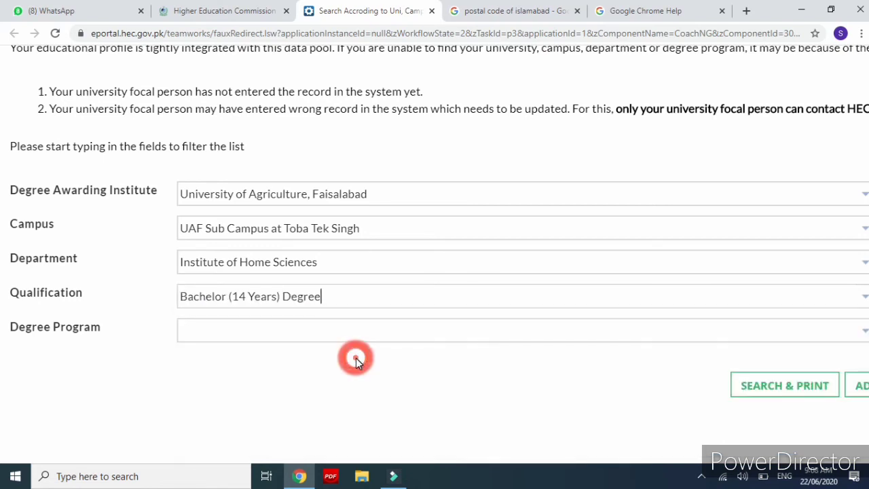
{"action": "left_click", "coordinate": [866, 334]}
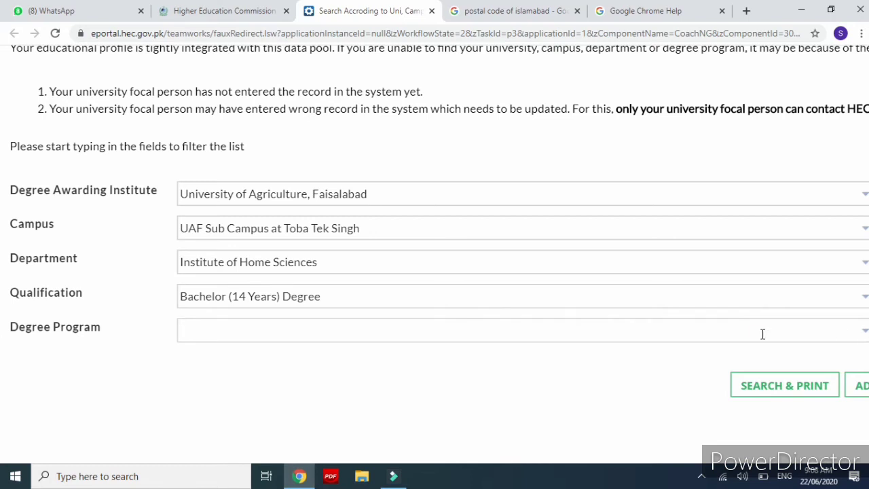
{"action": "left_click", "coordinate": [861, 335]}
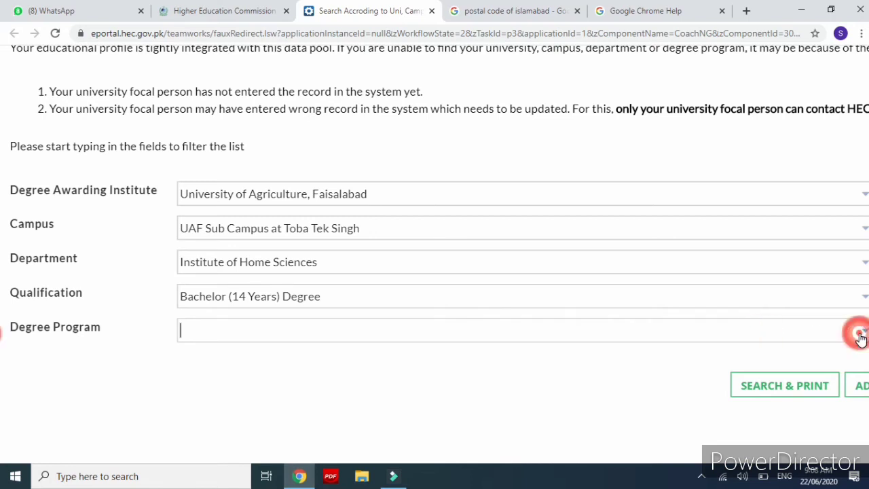
Type MASTER OF ARTS IN … into Degree Program, hand-correcting the last word toward ECONOMICS
{"action": "left_click", "coordinate": [643, 330]}
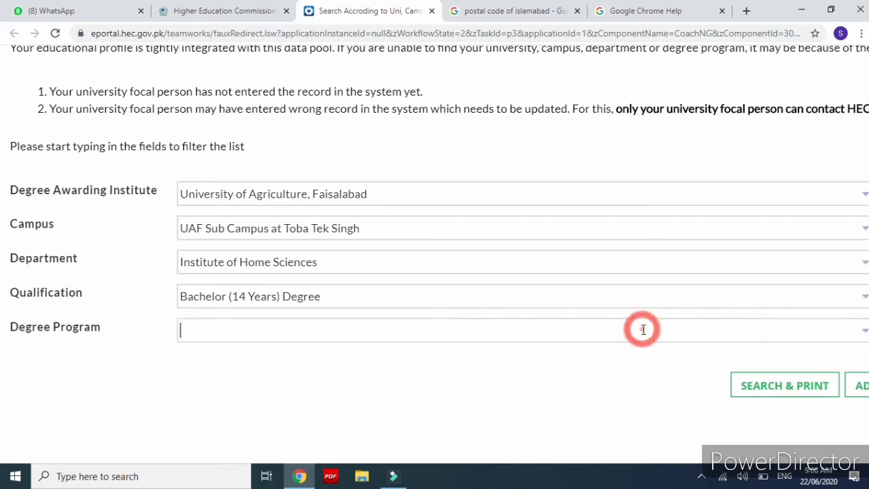
{"action": "type", "text": "MAST"}
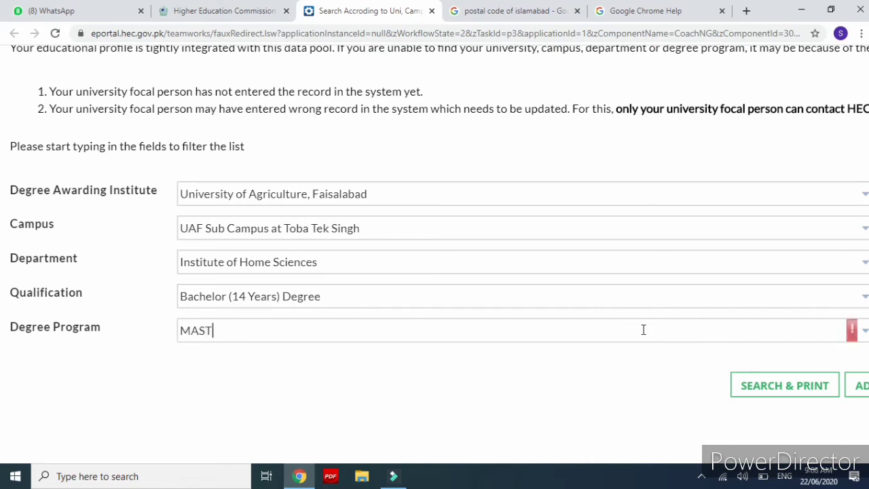
{"action": "type", "text": "ER OF ARTS IN"}
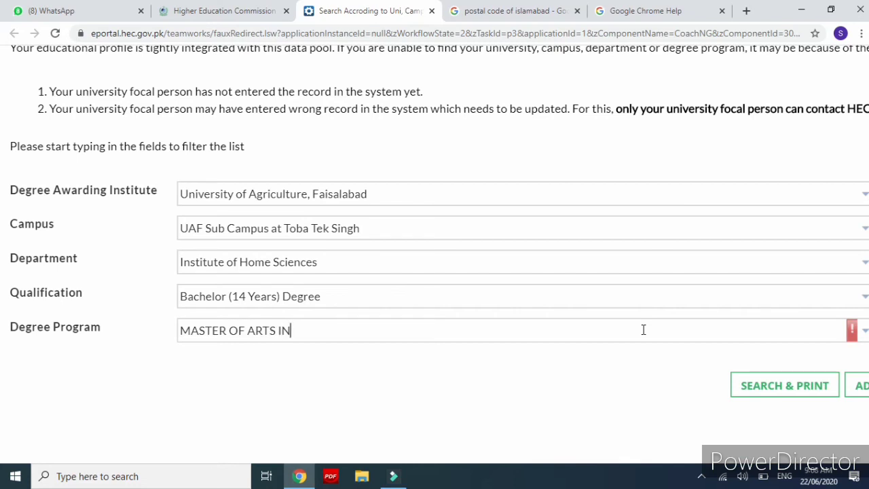
{"action": "type", "text": " URD"}
{"action": "key", "text": "BackSpace"}
{"action": "key", "text": "BackSpace"}
{"action": "type", "text": "HOIC NOMICS"}
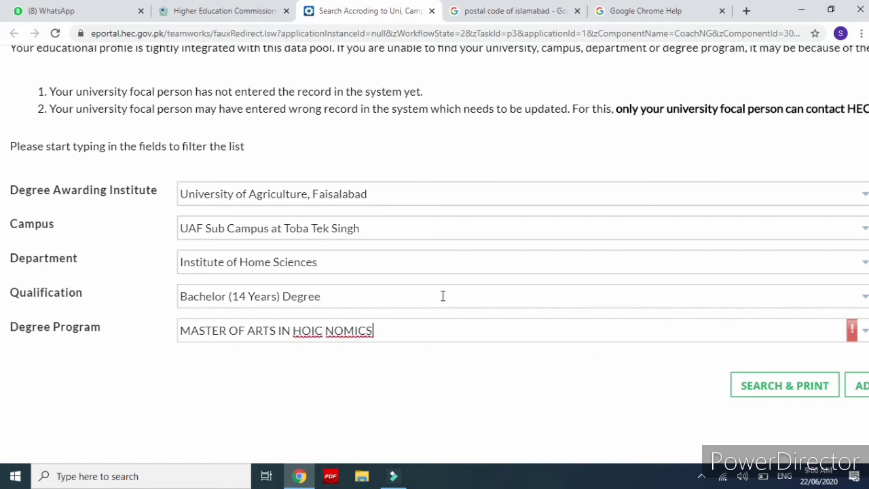
{"action": "key", "text": "Left"}
{"action": "key", "text": "Left"}
{"action": "key", "text": "Left"}
{"action": "key", "text": "Left"}
{"action": "key", "text": "Left"}
{"action": "key", "text": "Left"}
{"action": "key", "text": "Left"}
{"action": "key", "text": "Left"}
{"action": "key", "text": "Left"}
{"action": "key", "text": "Left"}
{"action": "key", "text": "Left"}
{"action": "key", "text": "Right"}
{"action": "type", "text": "M"}
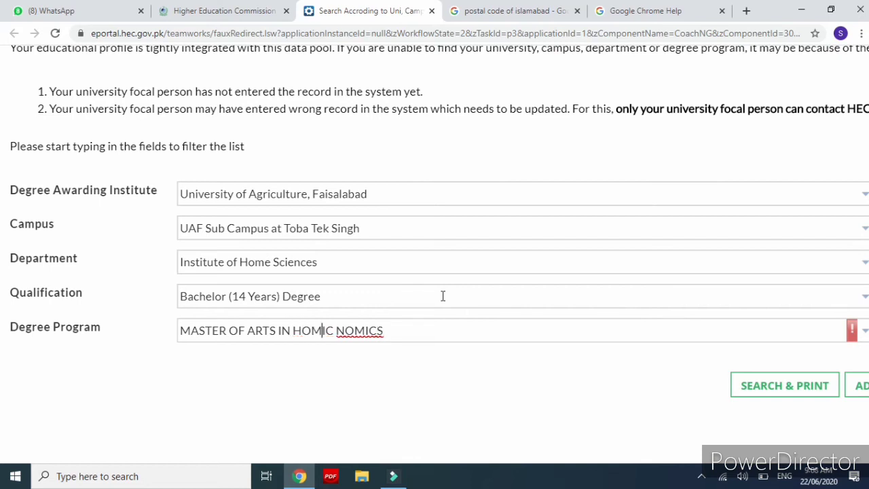
{"action": "key", "text": "Right"}
{"action": "key", "text": "Right"}
{"action": "key", "text": "Delete"}
{"action": "key", "text": "BackSpace"}
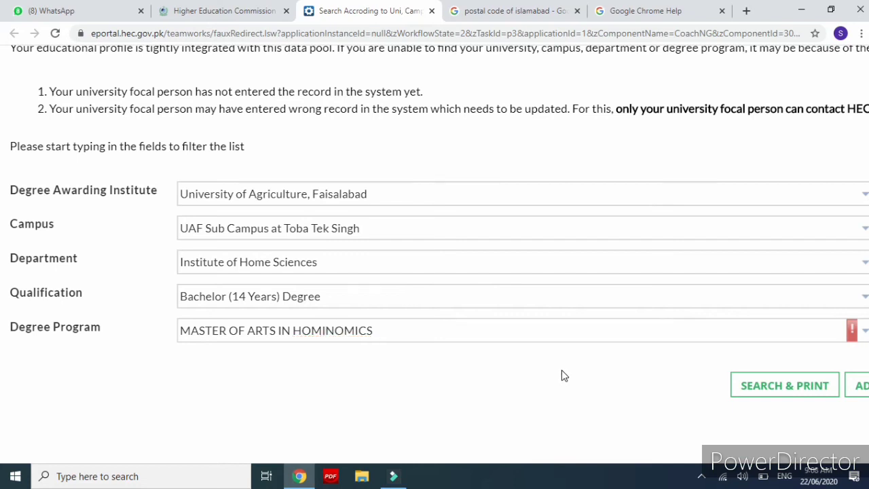
{"action": "key", "text": "BackSpace"}
{"action": "type", "text": "ECO"}
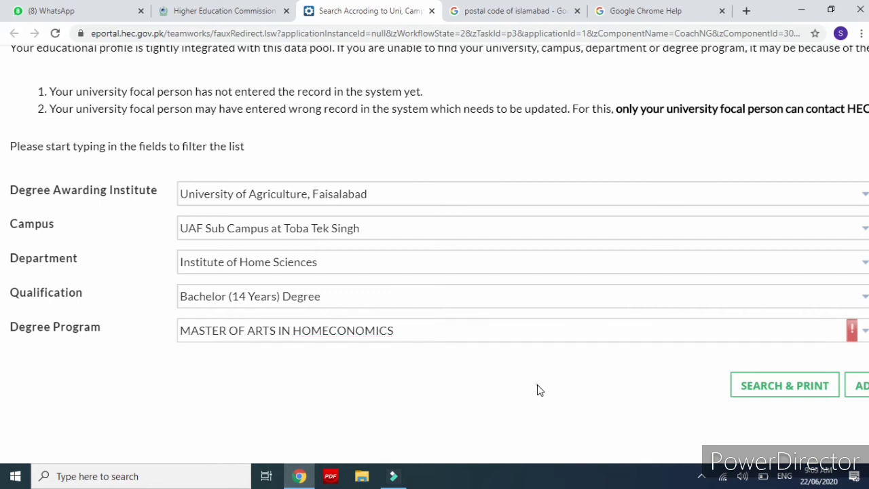
Replace the misspelled HOMECONOMICS with the spelling suggestion ECONOMICS
{"action": "left_click", "coordinate": [537, 384]}
{"action": "left_click", "coordinate": [366, 330]}
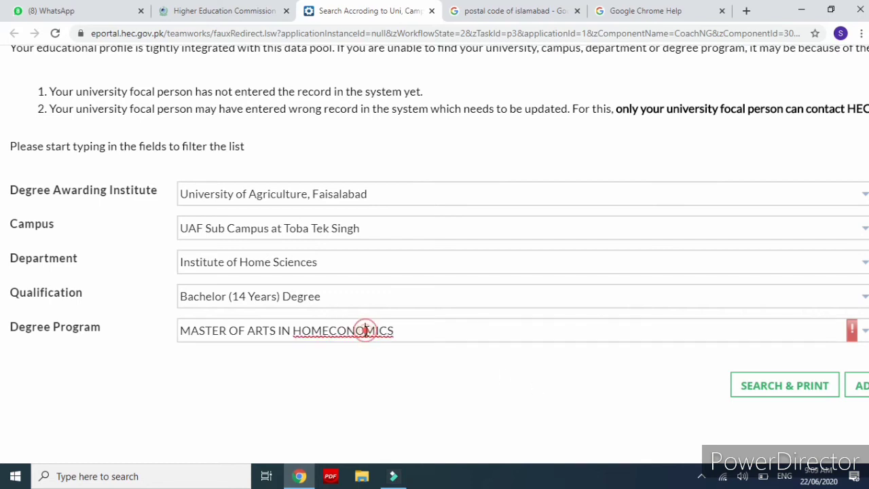
{"action": "right_click", "coordinate": [366, 331]}
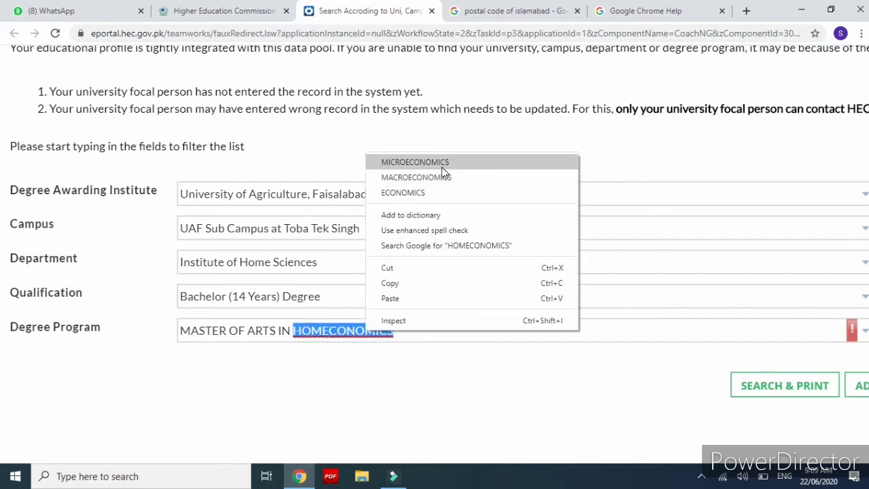
{"action": "left_click", "coordinate": [436, 193]}
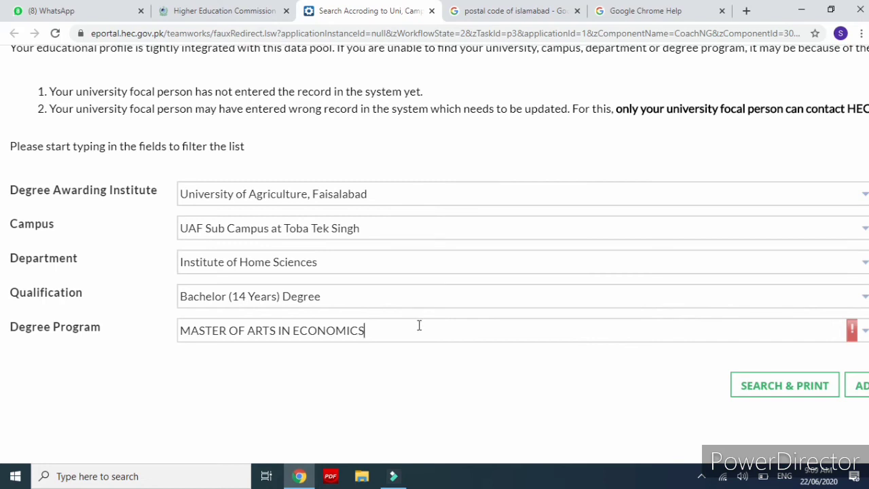
{"action": "scroll", "coordinate": [640, 429], "scroll_direction": "right", "scroll_amount": 3}
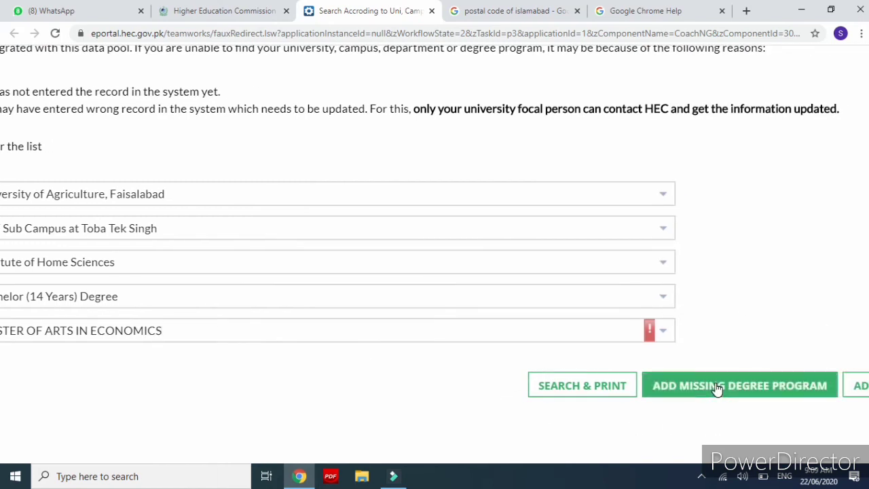
Zoom the search page to 100% so all five fields show, then return to the Higher Education Commission tab
{"action": "key", "text": "ctrl+minus"}
{"action": "key", "text": "ctrl+minus"}
{"action": "key", "text": "ctrl+minus"}
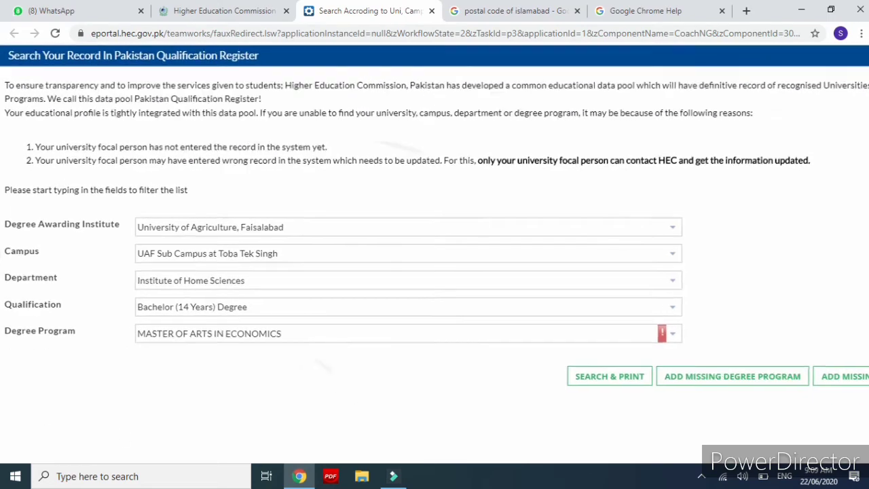
{"action": "scroll", "coordinate": [388, 269], "scroll_direction": "up", "scroll_amount": 1}
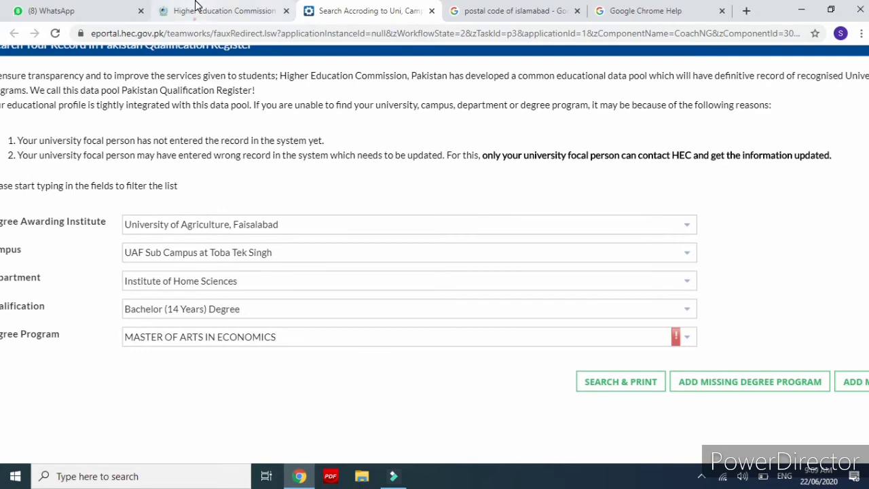
{"action": "left_click", "coordinate": [195, 5]}
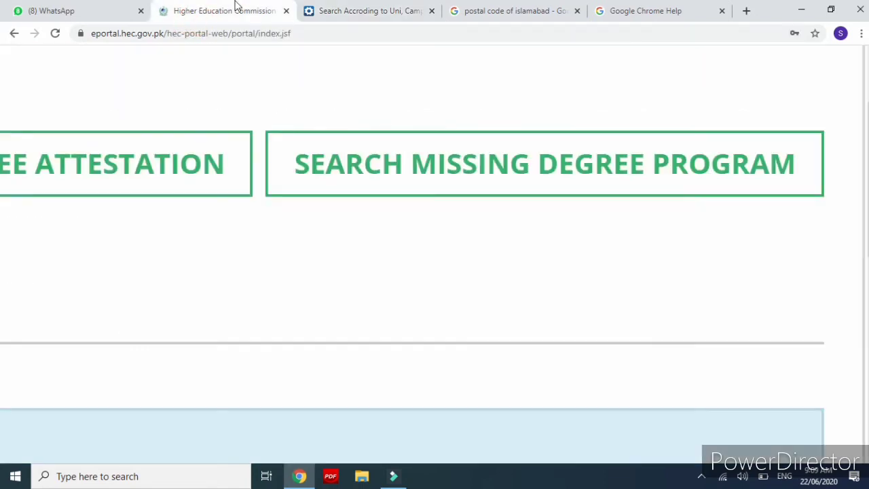
Close the degree program search tab, review the four qualification records, and follow the focal persons 'Click here' link
{"action": "left_click", "coordinate": [432, 11]}
{"action": "scroll", "coordinate": [491, 213], "scroll_direction": "down", "scroll_amount": 5}
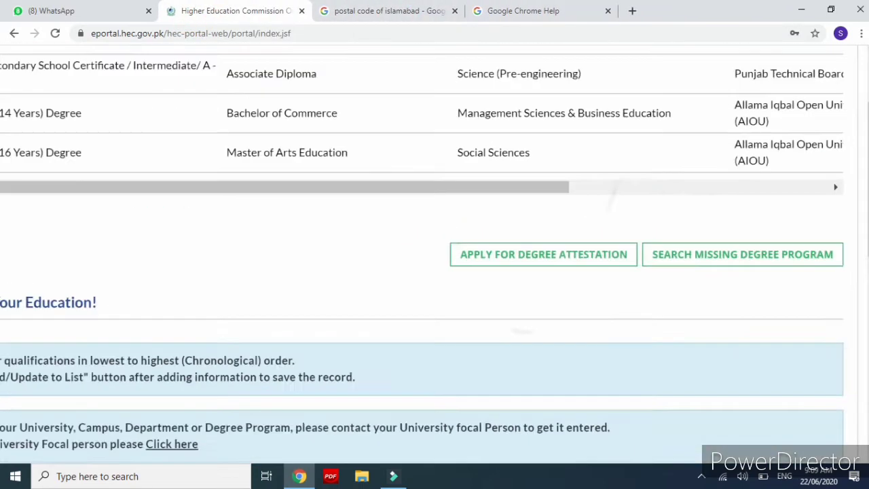
{"action": "scroll", "coordinate": [491, 271], "scroll_direction": "down", "scroll_amount": 4}
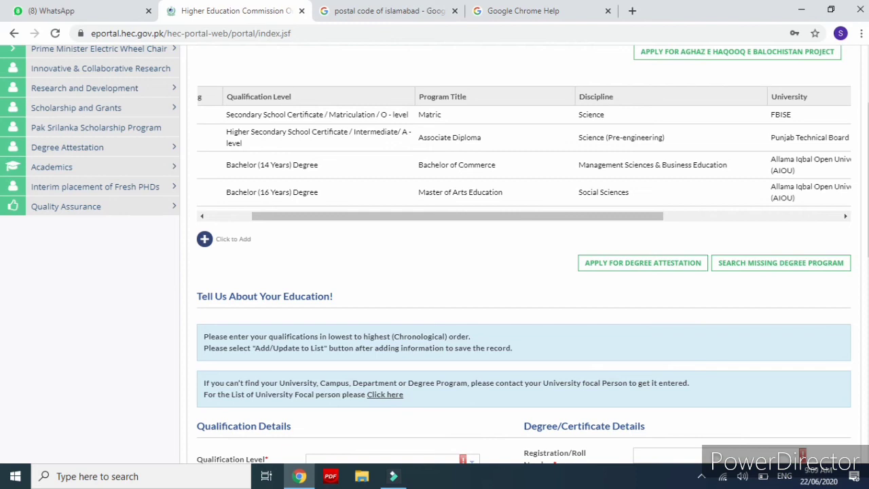
{"action": "scroll", "coordinate": [523, 272], "scroll_direction": "down", "scroll_amount": 1}
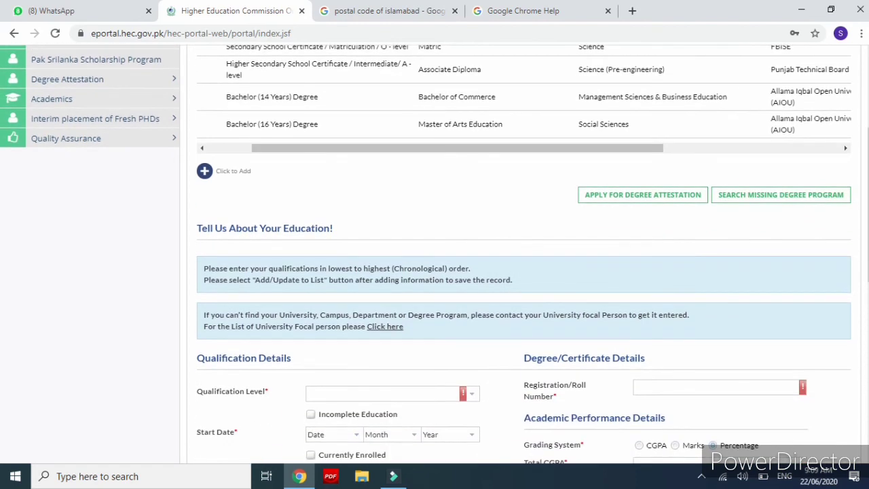
{"action": "scroll", "coordinate": [523, 271], "scroll_direction": "up", "scroll_amount": 3}
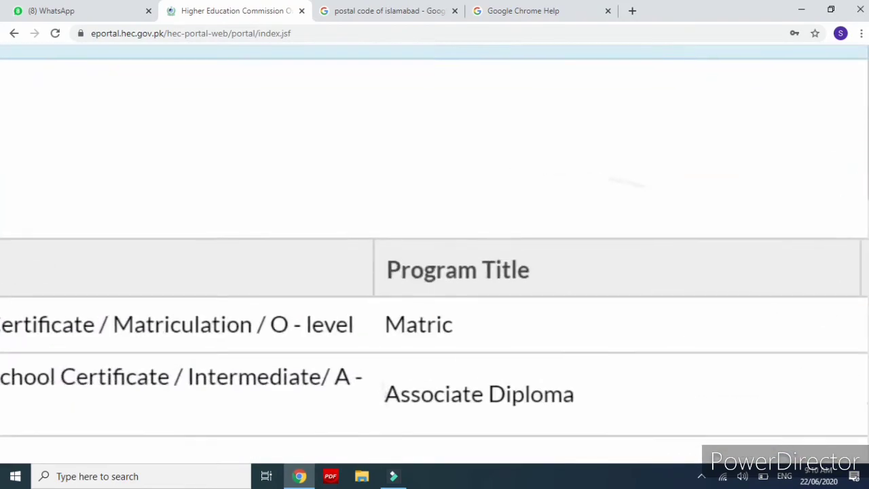
{"action": "scroll", "coordinate": [434, 254], "scroll_direction": "down", "scroll_amount": 5}
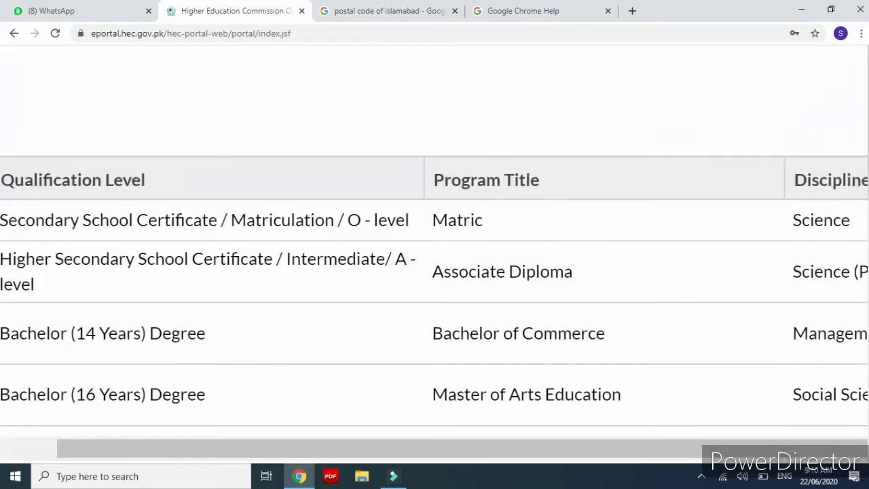
{"action": "scroll", "coordinate": [434, 255], "scroll_direction": "down", "scroll_amount": 3}
{"action": "scroll", "coordinate": [435, 254], "scroll_direction": "down", "scroll_amount": 2}
{"action": "scroll", "coordinate": [435, 254], "scroll_direction": "right", "scroll_amount": 2}
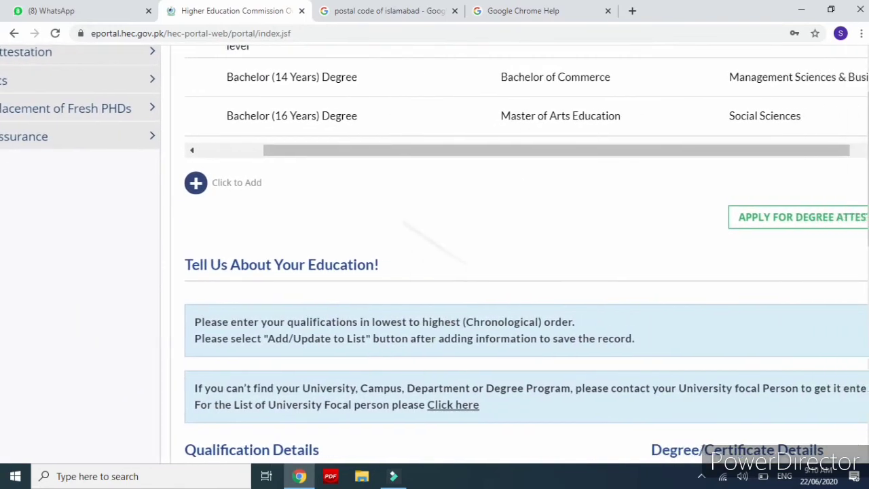
{"action": "scroll", "coordinate": [434, 255], "scroll_direction": "down", "scroll_amount": 1}
{"action": "scroll", "coordinate": [434, 255], "scroll_direction": "down", "scroll_amount": 1}
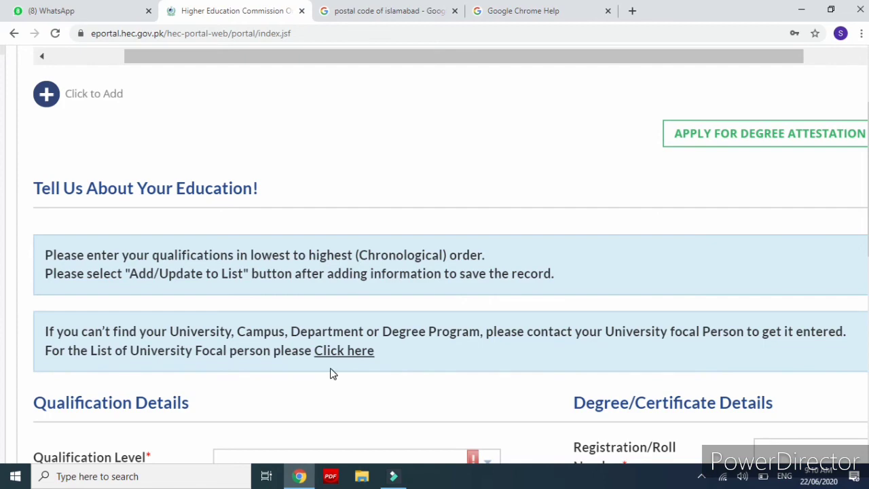
{"action": "scroll", "coordinate": [333, 373], "scroll_direction": "up", "scroll_amount": 3}
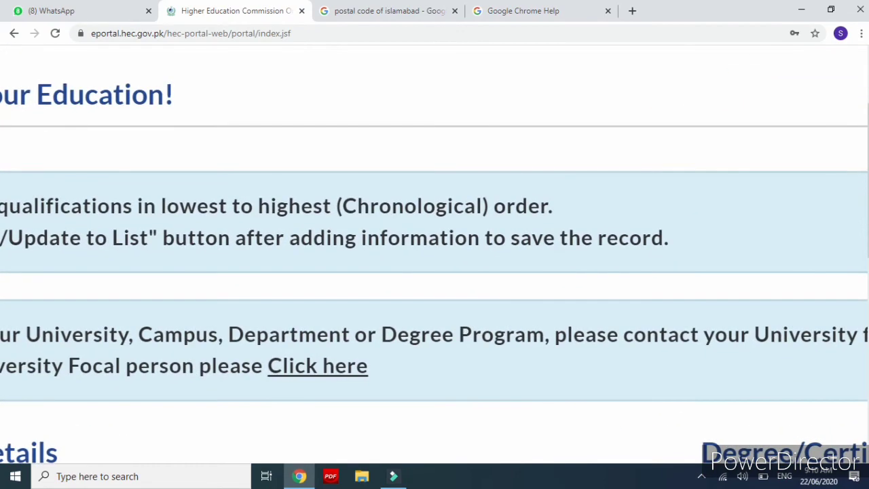
{"action": "left_click", "coordinate": [312, 374]}
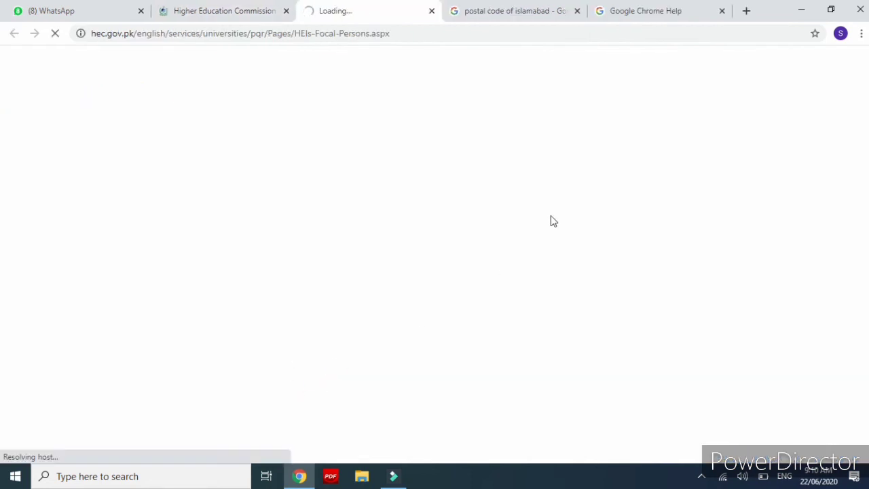
Close the 'postal code of islamabad' and 'Google Chrome Help' tabs, then scroll until the HEIs Focal Persons table loads
{"action": "left_click", "coordinate": [577, 12]}
{"action": "left_click", "coordinate": [577, 12]}
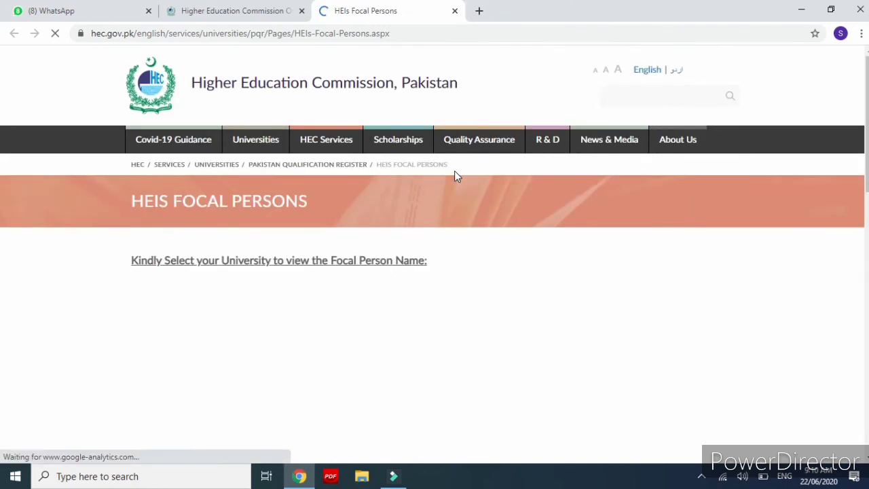
{"action": "scroll", "coordinate": [455, 174], "scroll_direction": "down", "scroll_amount": 1}
{"action": "scroll", "coordinate": [455, 175], "scroll_direction": "down", "scroll_amount": 2}
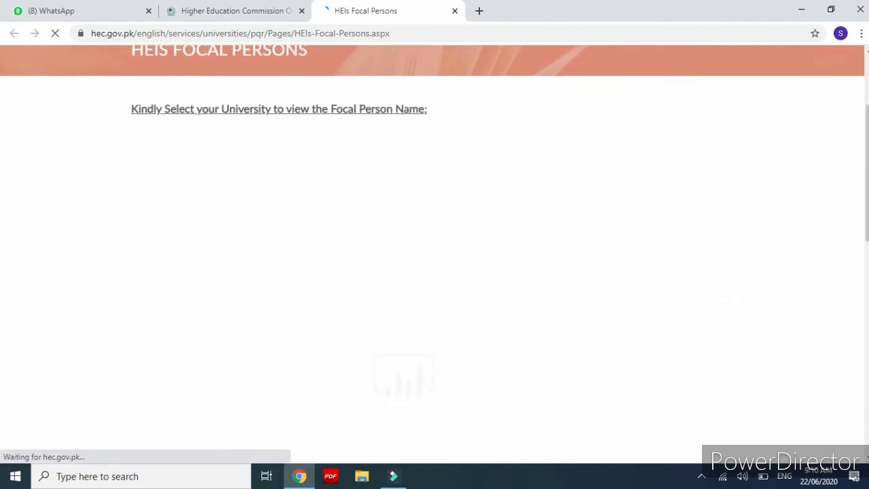
{"action": "scroll", "coordinate": [455, 177], "scroll_direction": "down", "scroll_amount": 3}
{"action": "scroll", "coordinate": [435, 244], "scroll_direction": "down", "scroll_amount": 7}
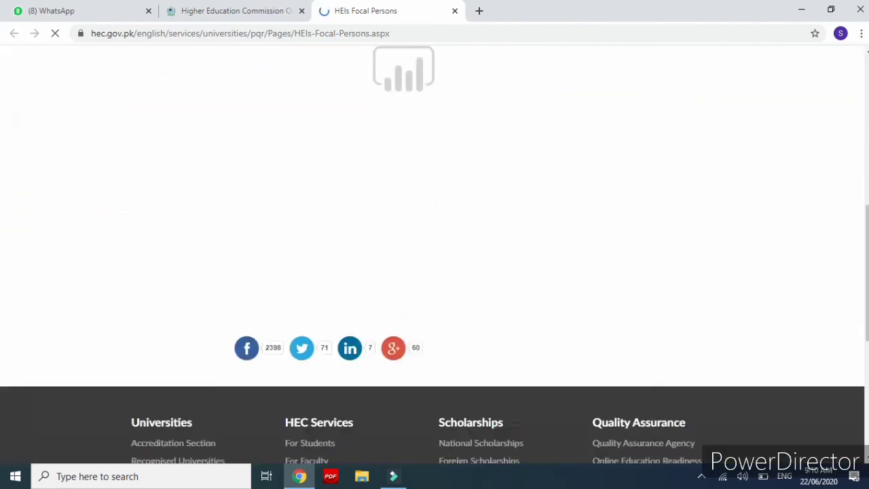
{"action": "scroll", "coordinate": [435, 245], "scroll_direction": "up", "scroll_amount": 7}
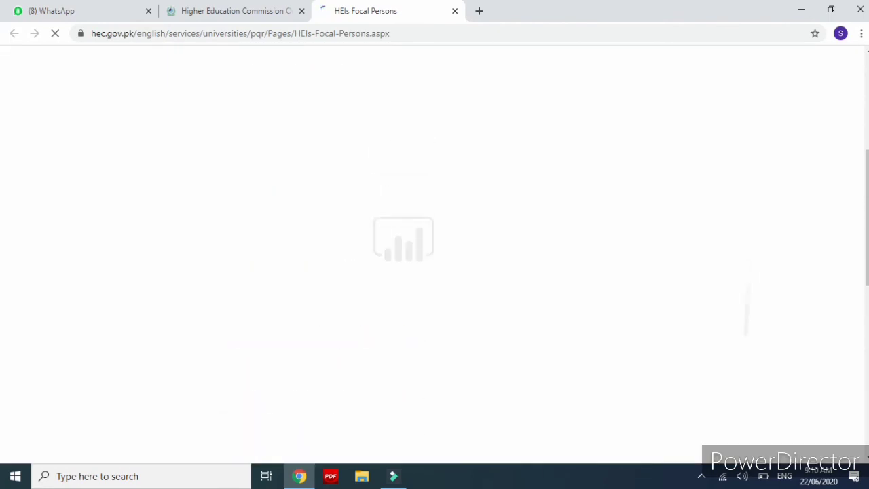
{"action": "scroll", "coordinate": [434, 245], "scroll_direction": "up", "scroll_amount": 4}
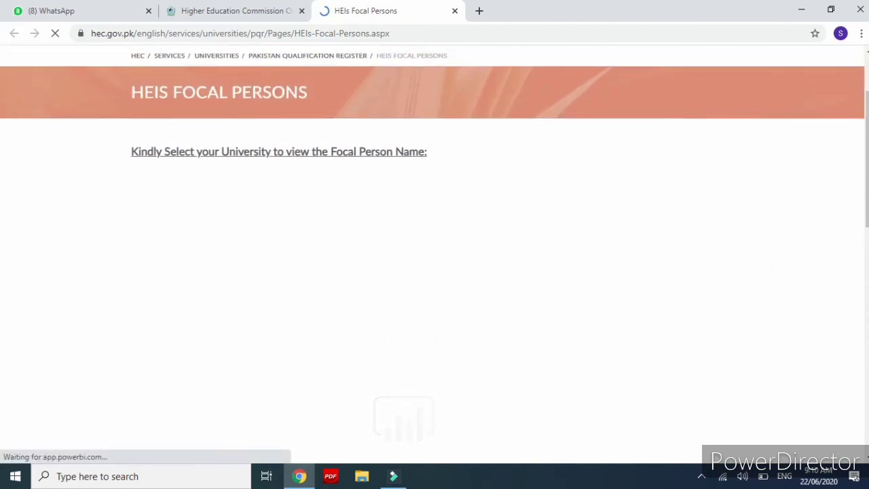
{"action": "scroll", "coordinate": [435, 245], "scroll_direction": "down", "scroll_amount": 2}
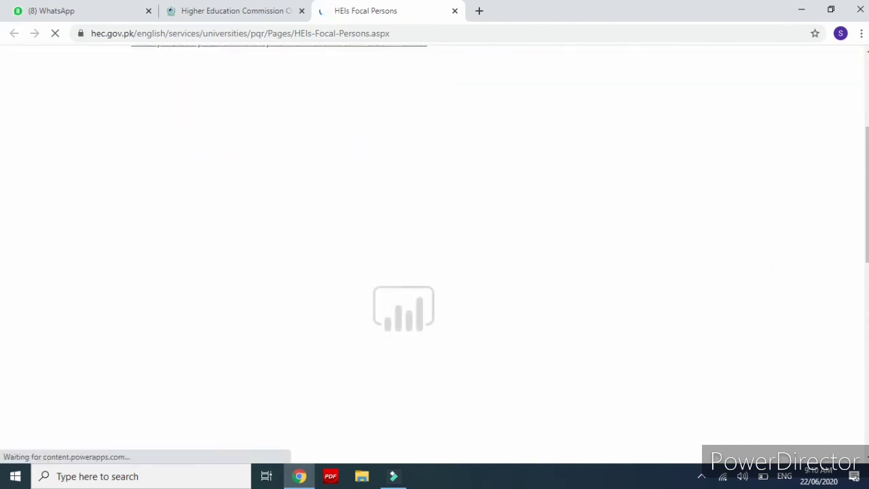
{"action": "scroll", "coordinate": [435, 244], "scroll_direction": "up", "scroll_amount": 3}
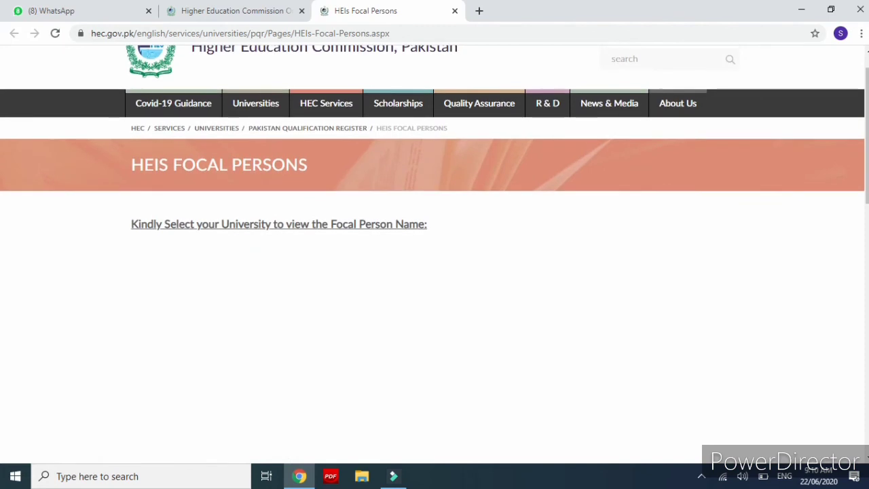
{"action": "scroll", "coordinate": [435, 244], "scroll_direction": "down", "scroll_amount": 3}
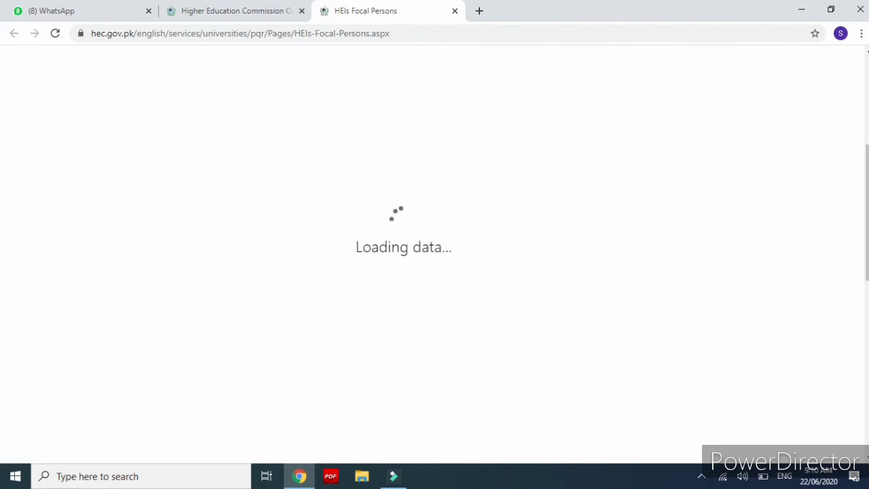
{"action": "scroll", "coordinate": [434, 244], "scroll_direction": "down", "scroll_amount": 2}
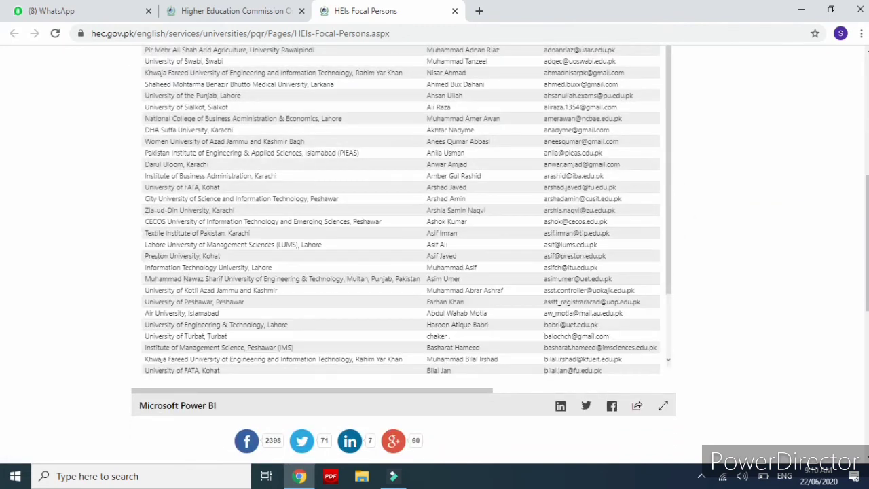
{"action": "scroll", "coordinate": [435, 245], "scroll_direction": "up", "scroll_amount": 2}
{"action": "scroll", "coordinate": [435, 245], "scroll_direction": "up", "scroll_amount": 2}
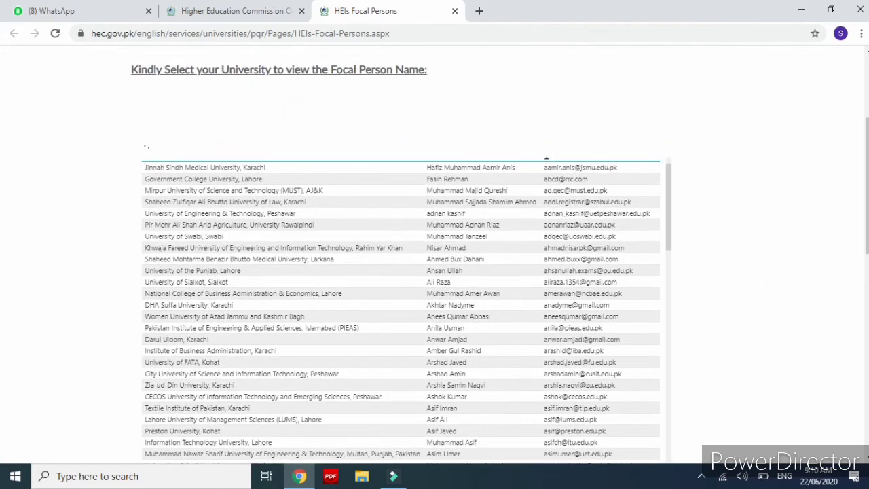
{"action": "scroll", "coordinate": [435, 245], "scroll_direction": "down", "scroll_amount": 1}
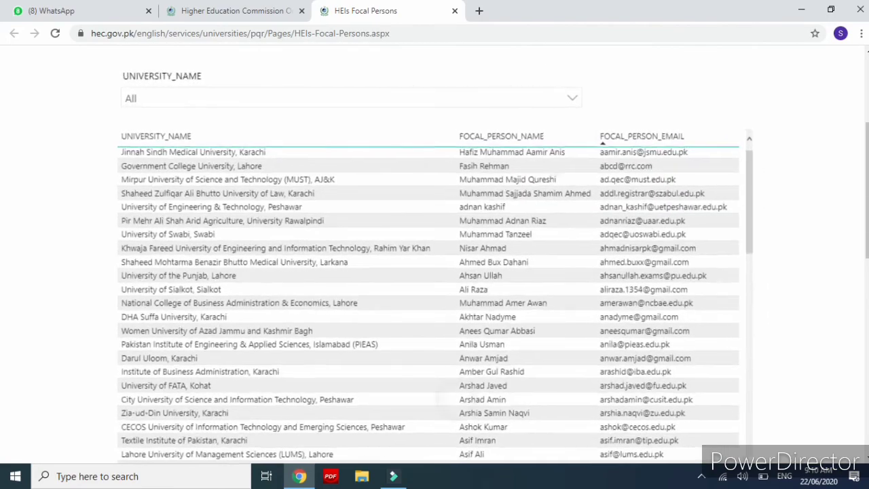
{"action": "scroll", "coordinate": [434, 244], "scroll_direction": "down", "scroll_amount": 1}
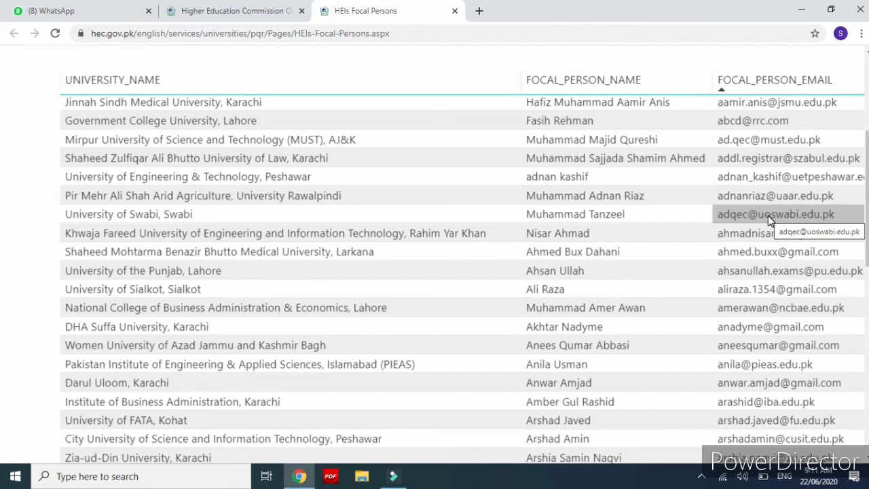
{"action": "scroll", "coordinate": [767, 215], "scroll_direction": "down", "scroll_amount": 5}
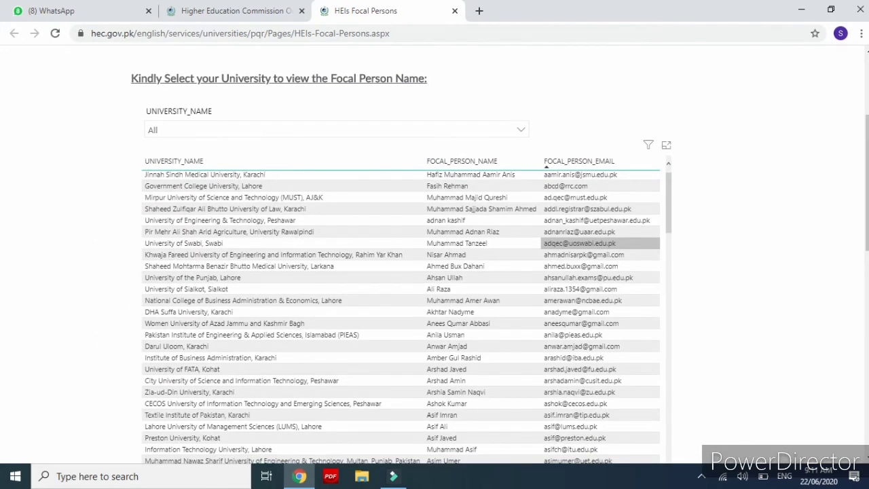
Back on the Higher Education Commission tab, review the four qualification records and click NEXT
{"action": "left_click", "coordinate": [195, 5]}
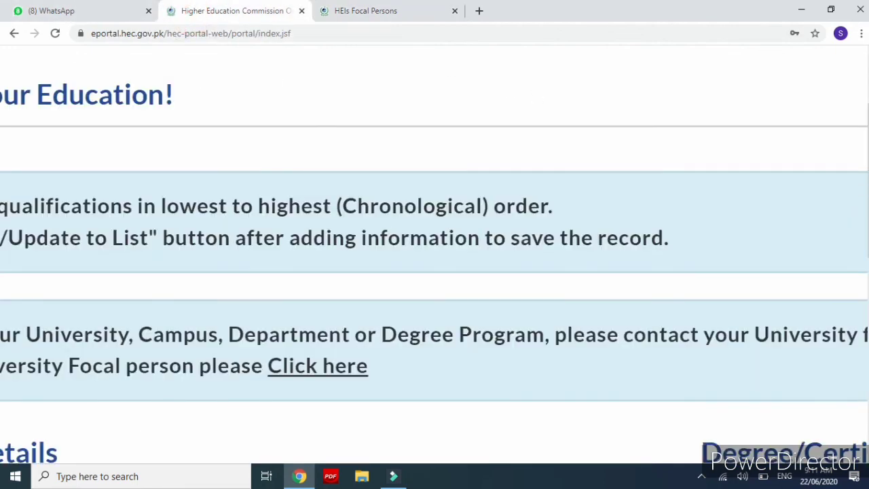
{"action": "scroll", "coordinate": [497, 285], "scroll_direction": "down", "scroll_amount": 5}
{"action": "scroll", "coordinate": [498, 285], "scroll_direction": "down", "scroll_amount": 1}
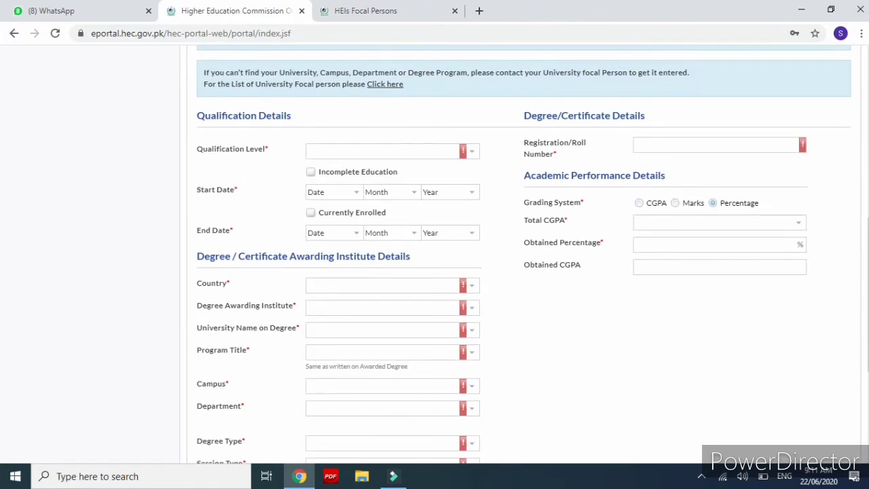
{"action": "scroll", "coordinate": [523, 258], "scroll_direction": "up", "scroll_amount": 2}
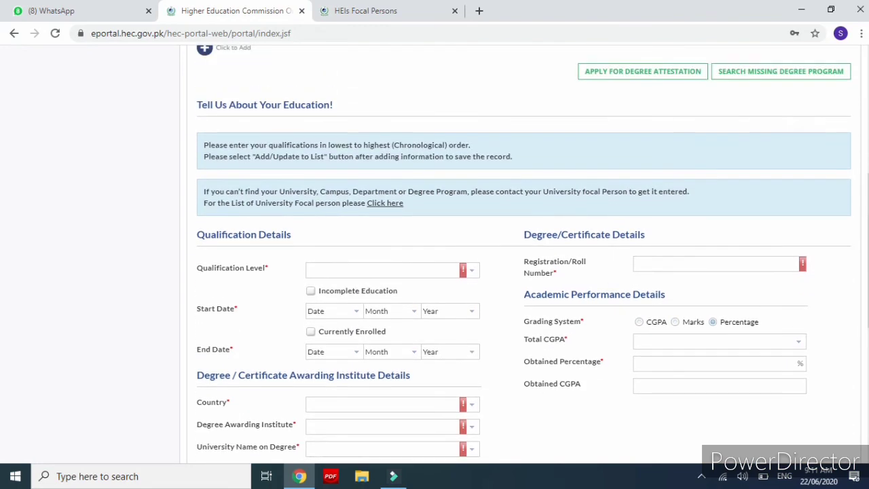
{"action": "scroll", "coordinate": [523, 258], "scroll_direction": "up", "scroll_amount": 6}
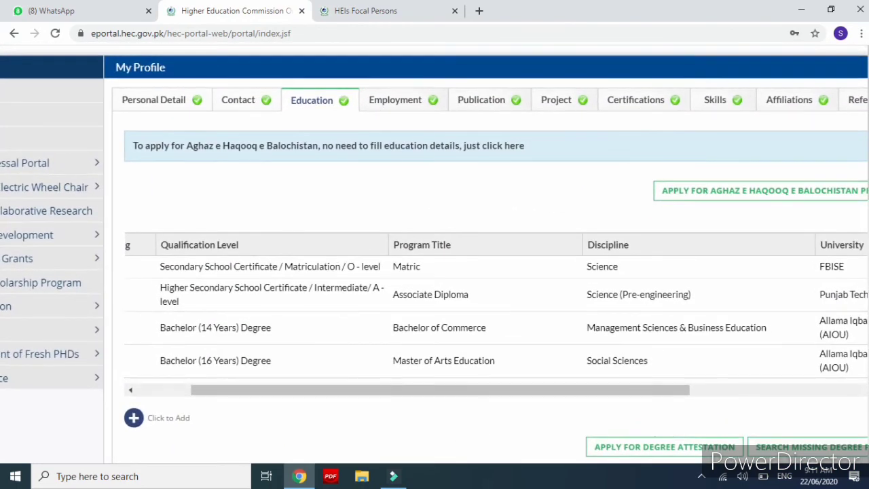
{"action": "scroll", "coordinate": [434, 258], "scroll_direction": "left", "scroll_amount": 2}
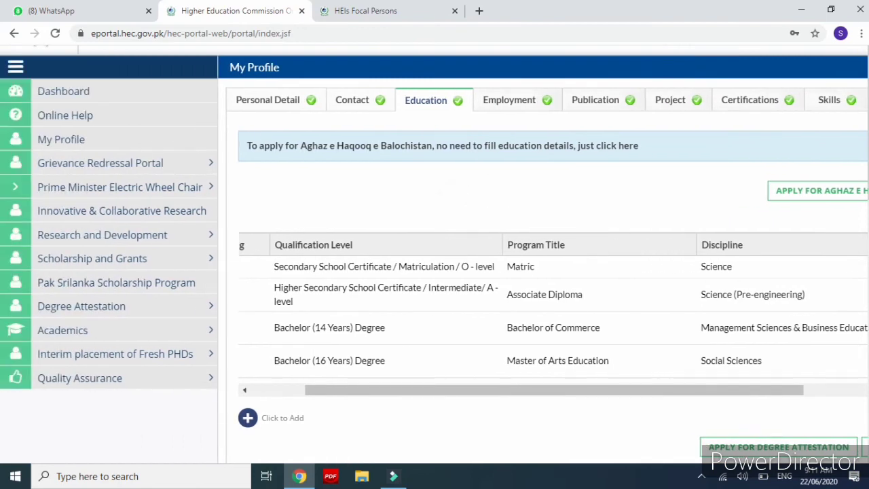
{"action": "scroll", "coordinate": [448, 272], "scroll_direction": "right", "scroll_amount": 3}
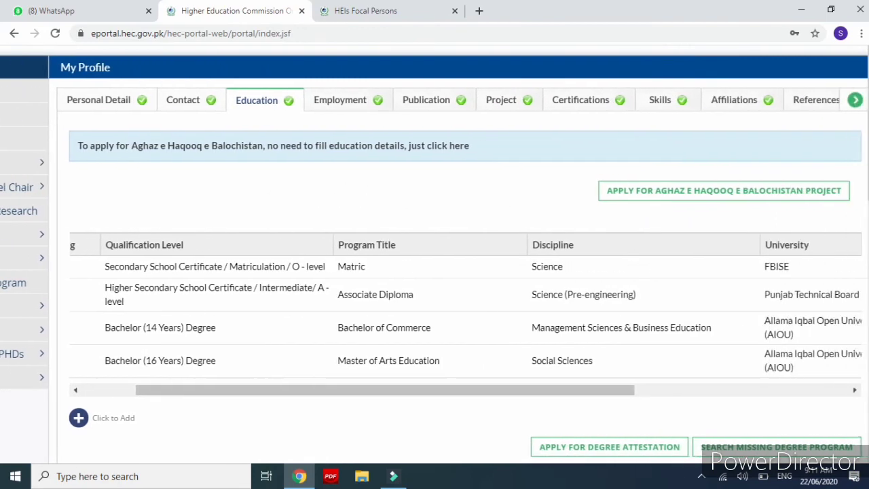
{"action": "scroll", "coordinate": [468, 298], "scroll_direction": "up", "scroll_amount": 1}
{"action": "scroll", "coordinate": [435, 254], "scroll_direction": "up", "scroll_amount": 1}
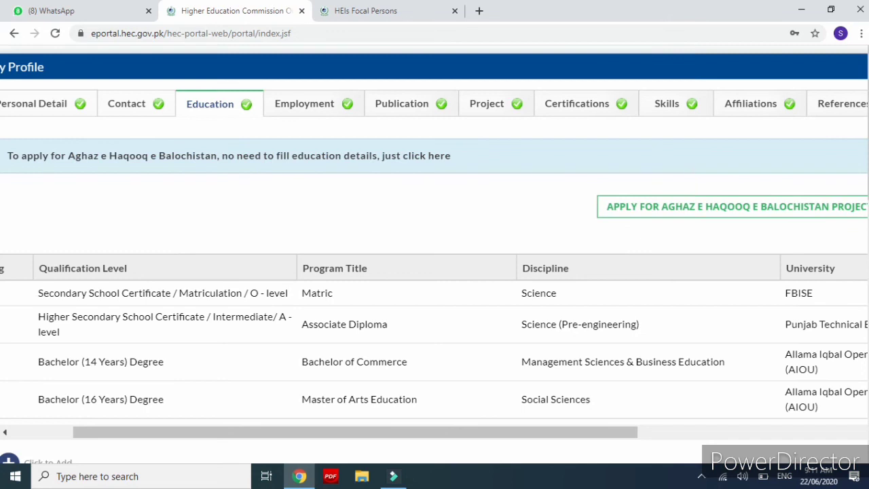
{"action": "scroll", "coordinate": [591, 178], "scroll_direction": "down", "scroll_amount": 3}
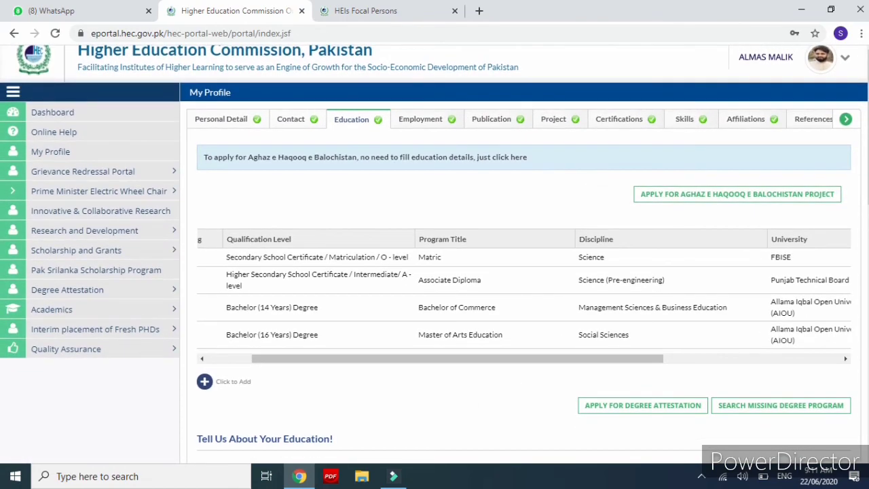
{"action": "scroll", "coordinate": [591, 182], "scroll_direction": "down", "scroll_amount": 9}
{"action": "scroll", "coordinate": [591, 182], "scroll_direction": "up", "scroll_amount": 10}
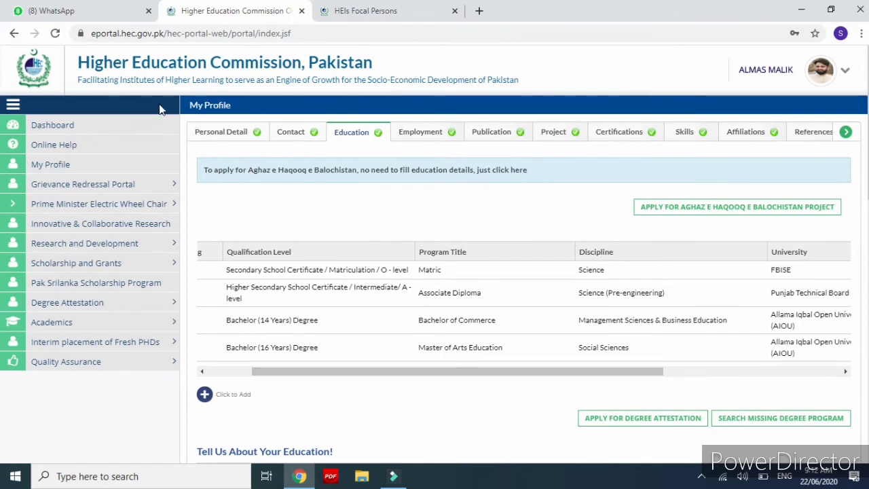
{"action": "scroll", "coordinate": [421, 222], "scroll_direction": "down", "scroll_amount": 10}
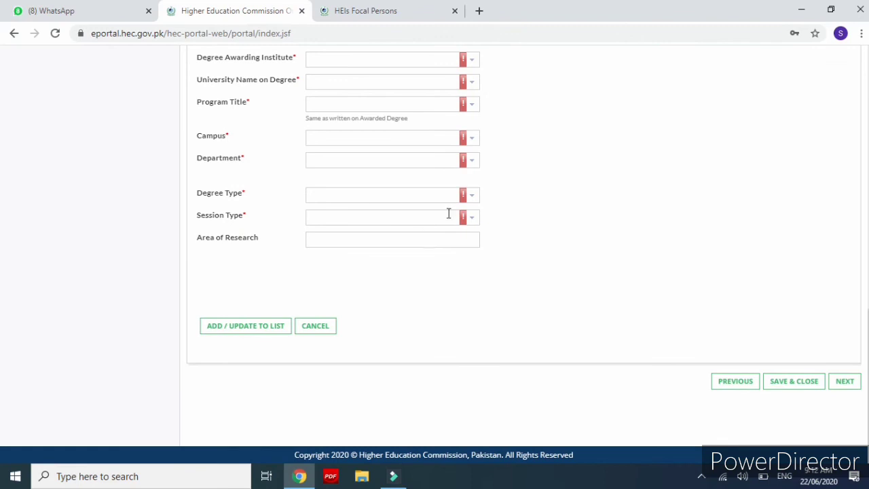
{"action": "left_click", "coordinate": [845, 386]}
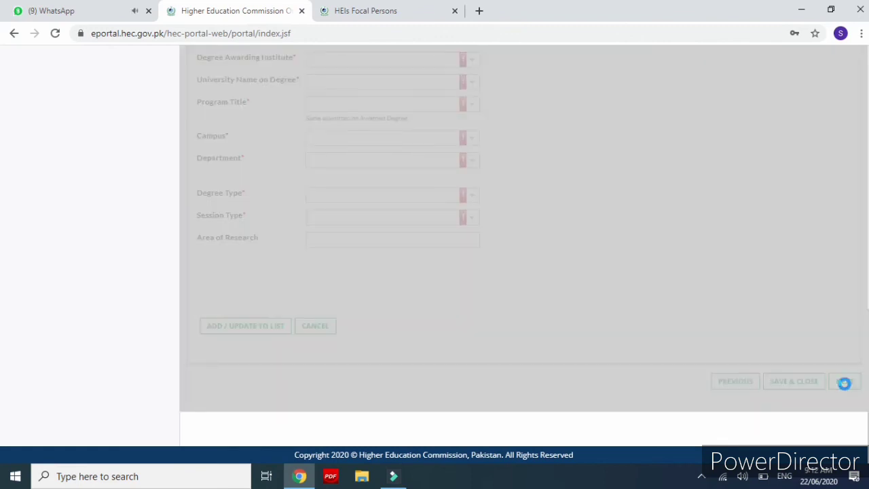